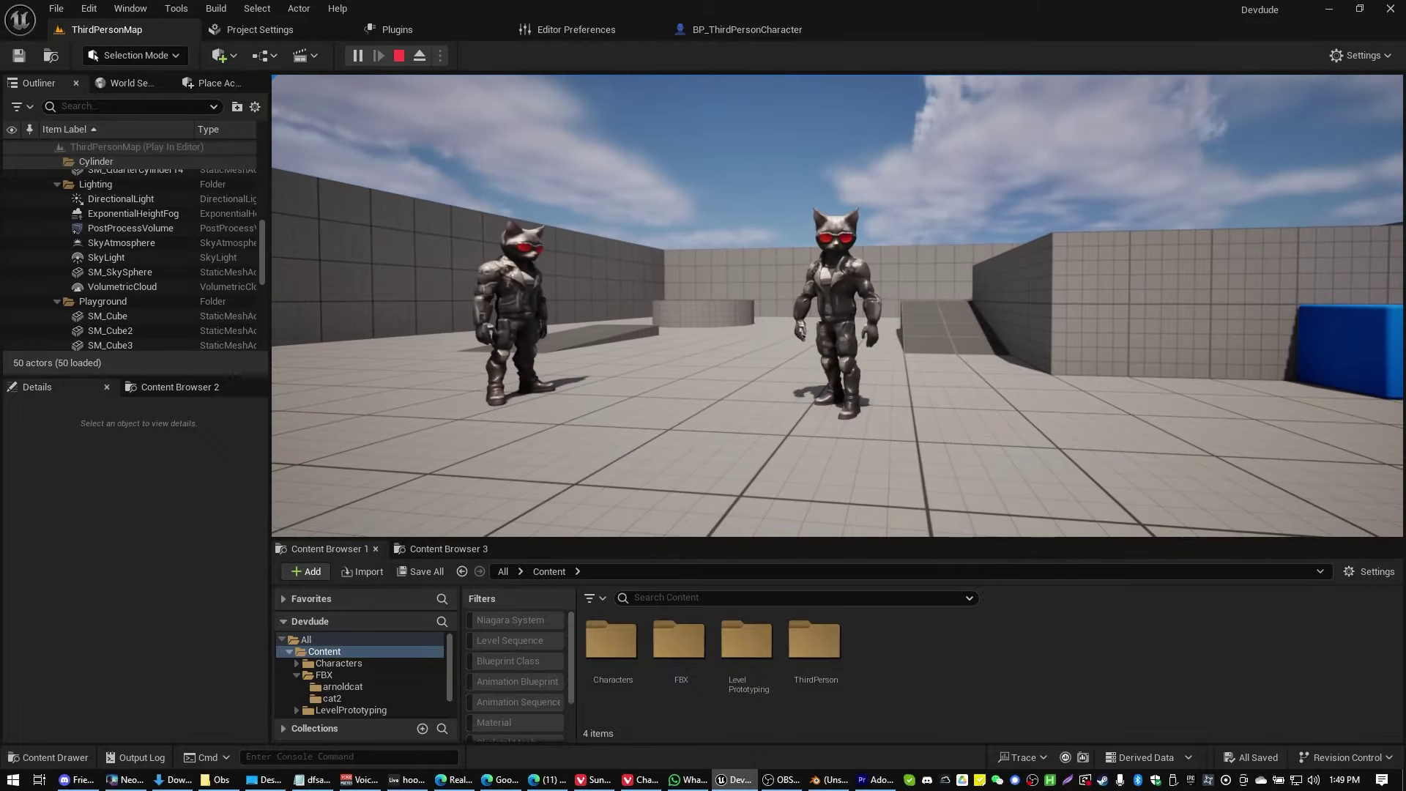
Play-test the level, set the character's Skeletal Mesh Asset to arnoldcatrigged, then return to Leonardo.Ai.
key("F11")
key("s")
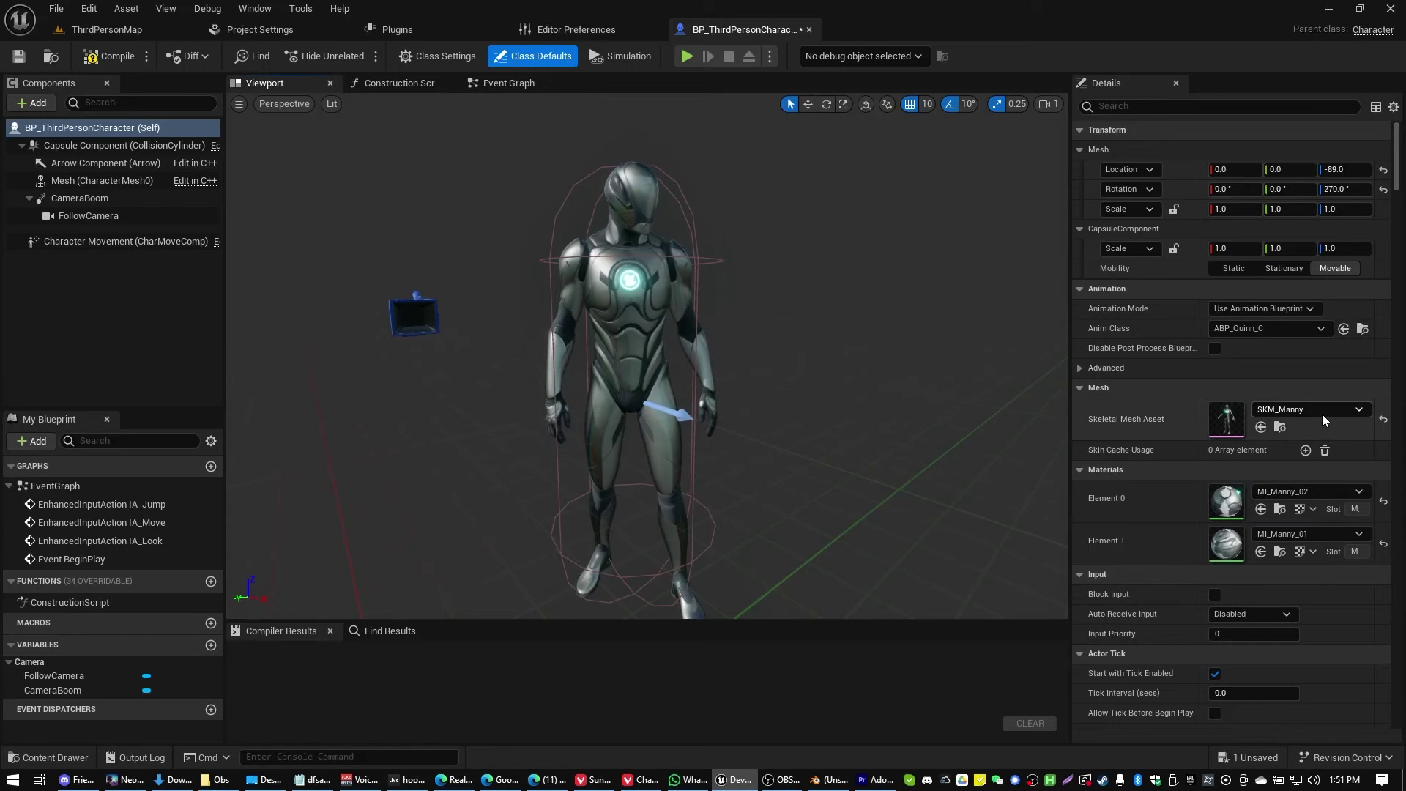
left_click(1321, 411)
type("cat")
left_click(1289, 575)
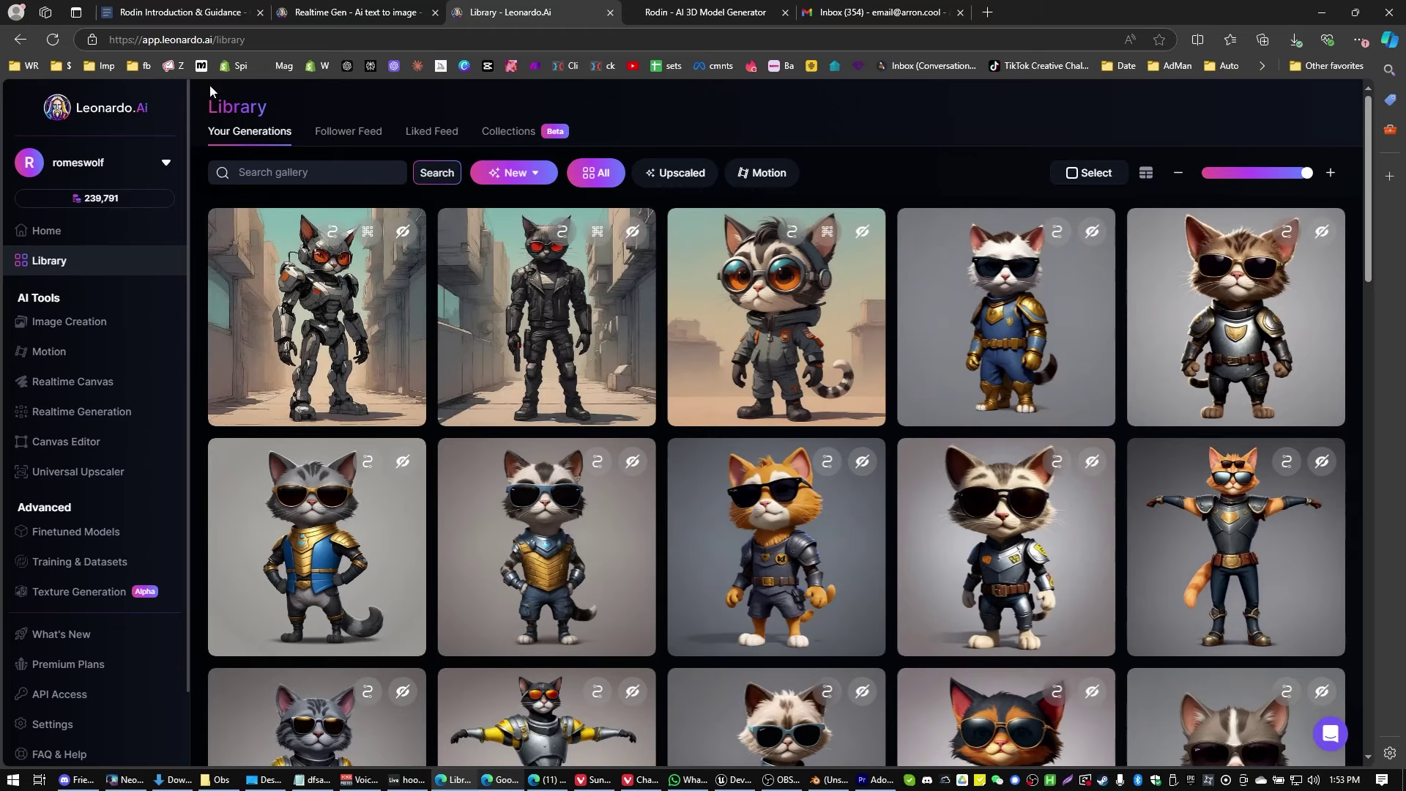
left_click(652, 13)
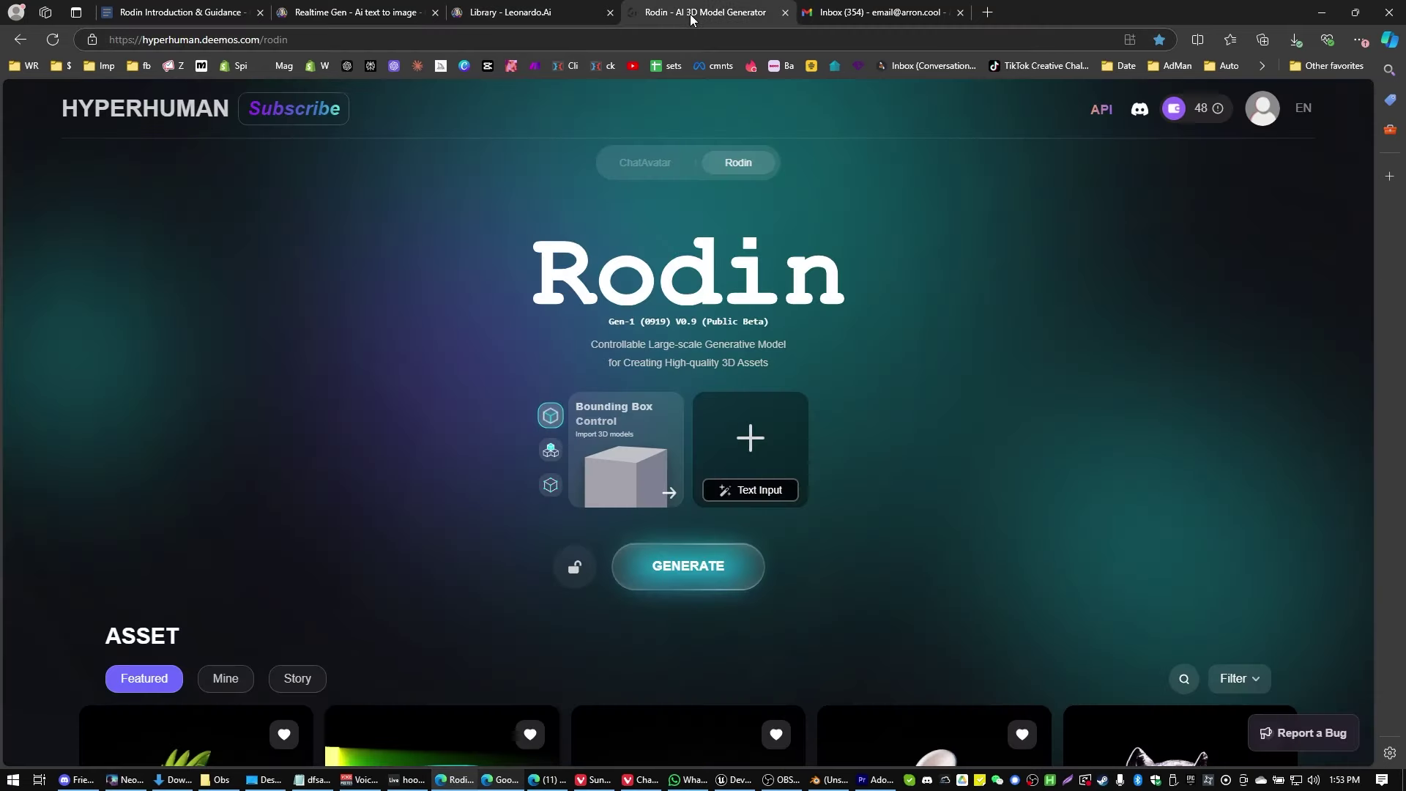
left_click(542, 12)
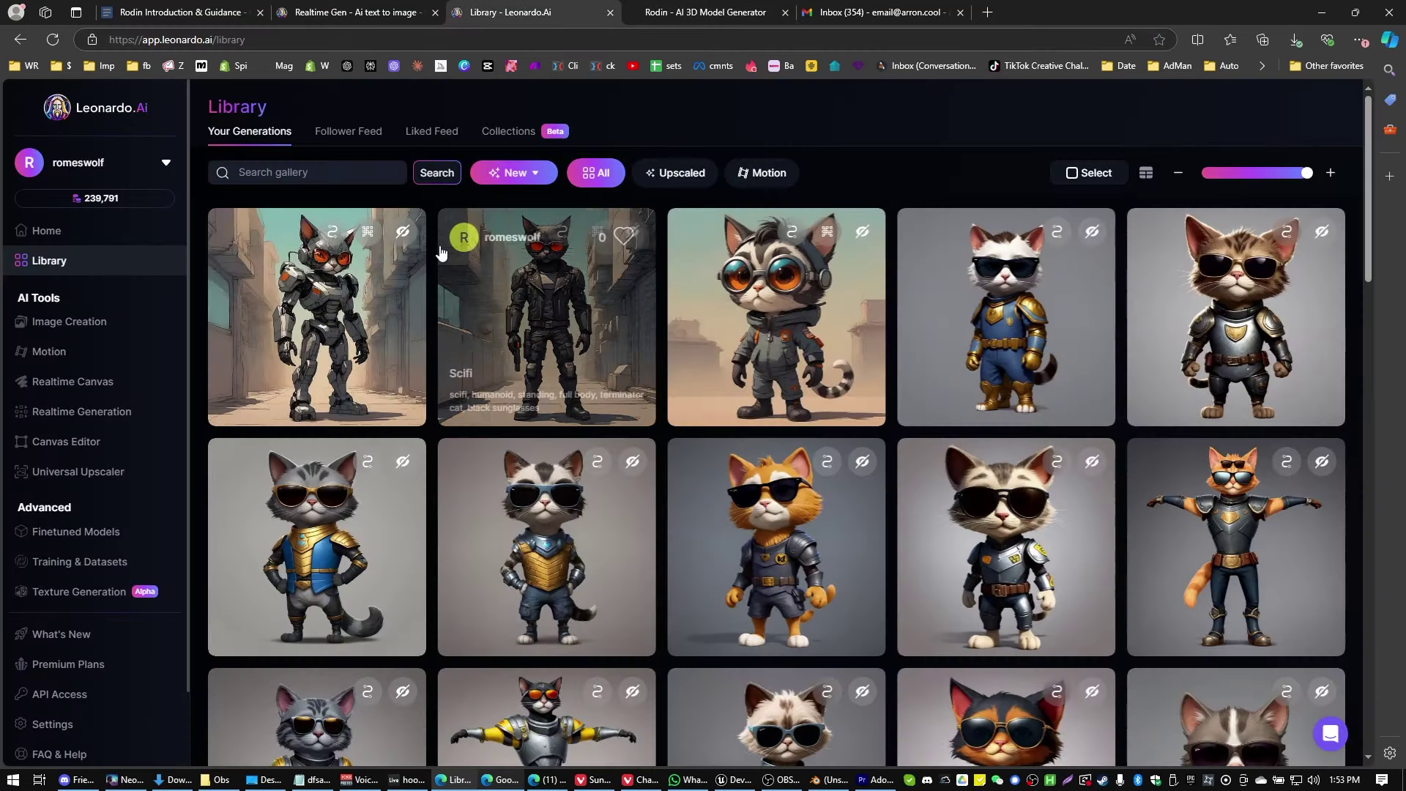
Open the Scifi robot-cat image details and rotate the Rodin cat model to a side view.
left_click(324, 310)
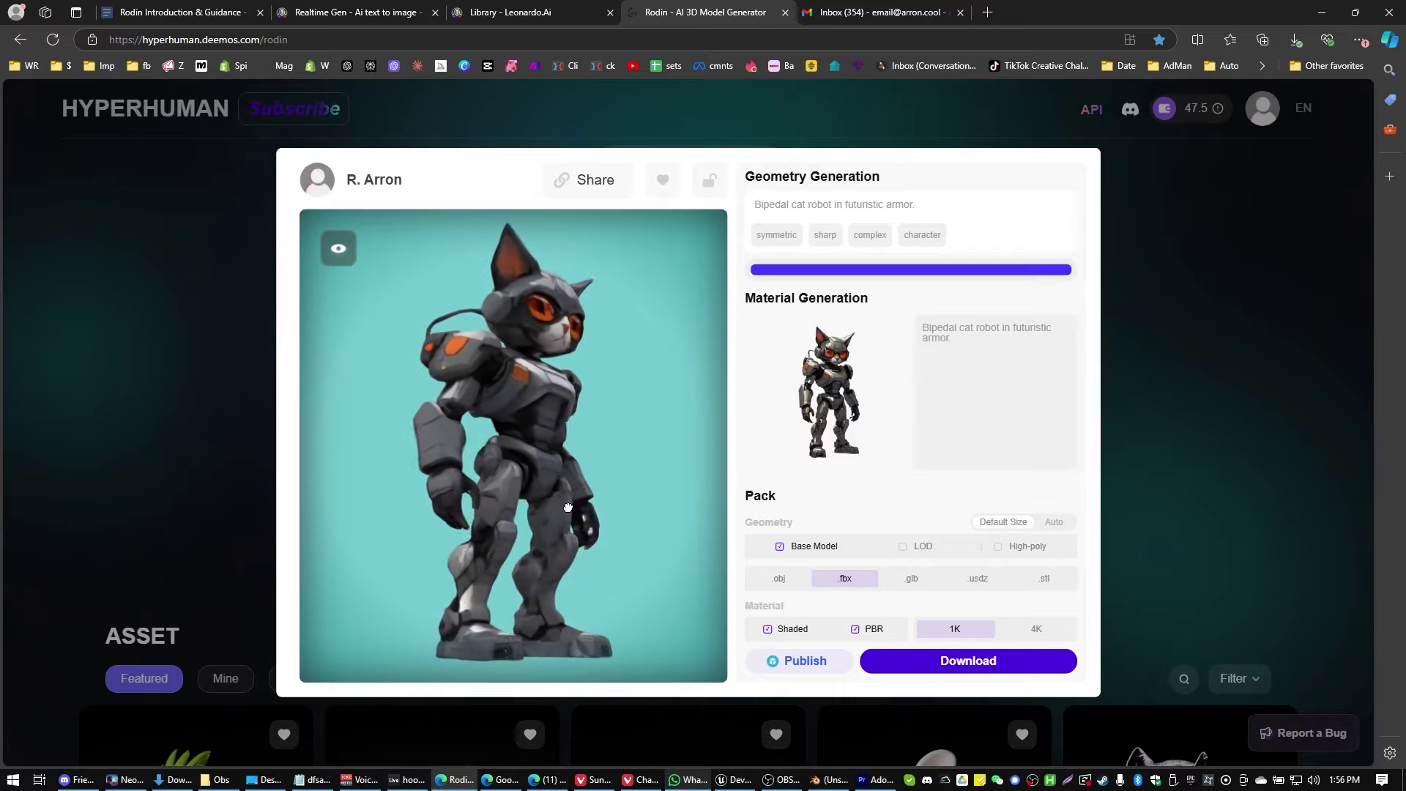
left_click_drag(479, 510, 643, 582)
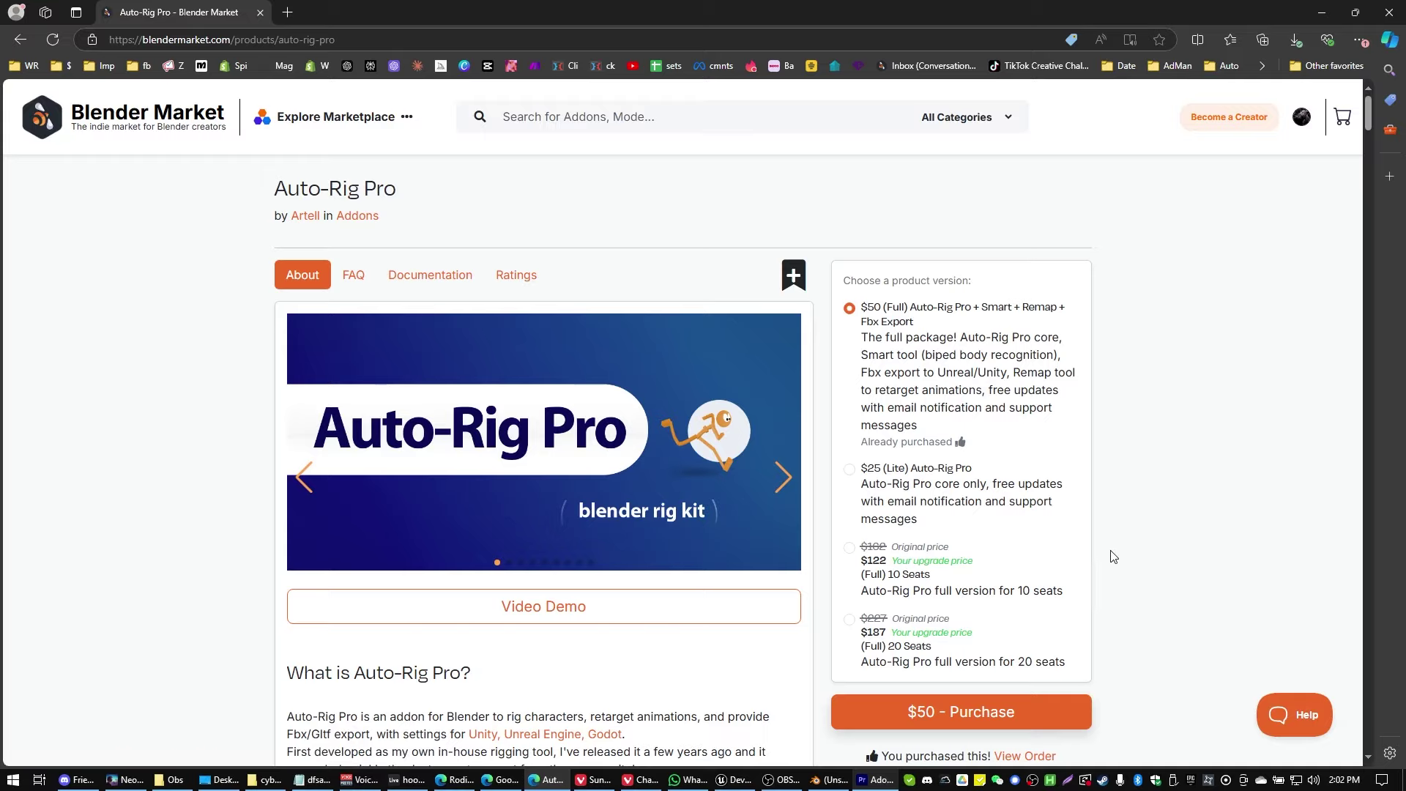
Scroll through the Auto-Rig Pro product page on Blender Market.
scroll(1102, 551, "down", 1)
scroll(164, 157, "up", 1)
scroll(189, 359, "down", 2)
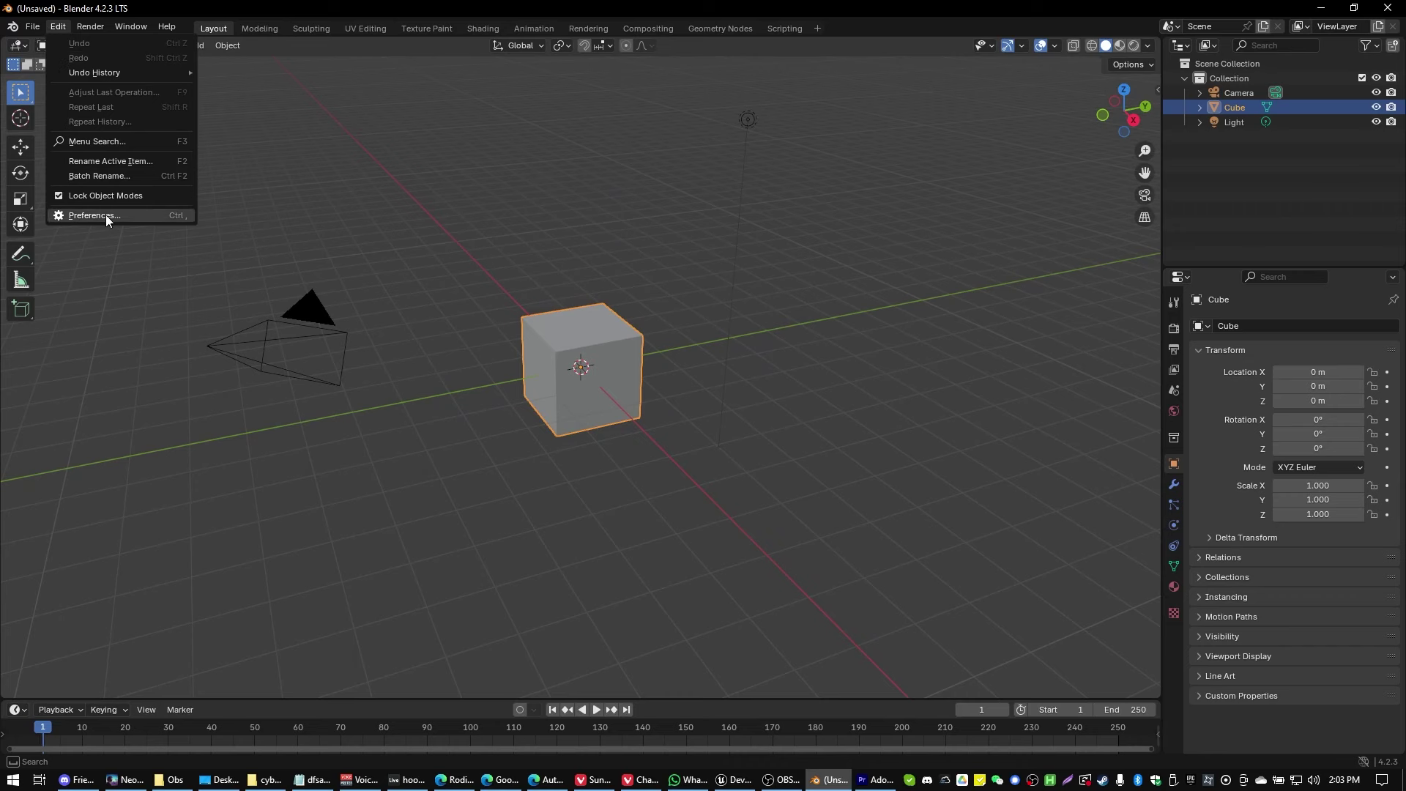
Check Auto-Rig Pro in the Add-ons preferences, cancelling the Install from Disk dialog.
left_click(106, 215)
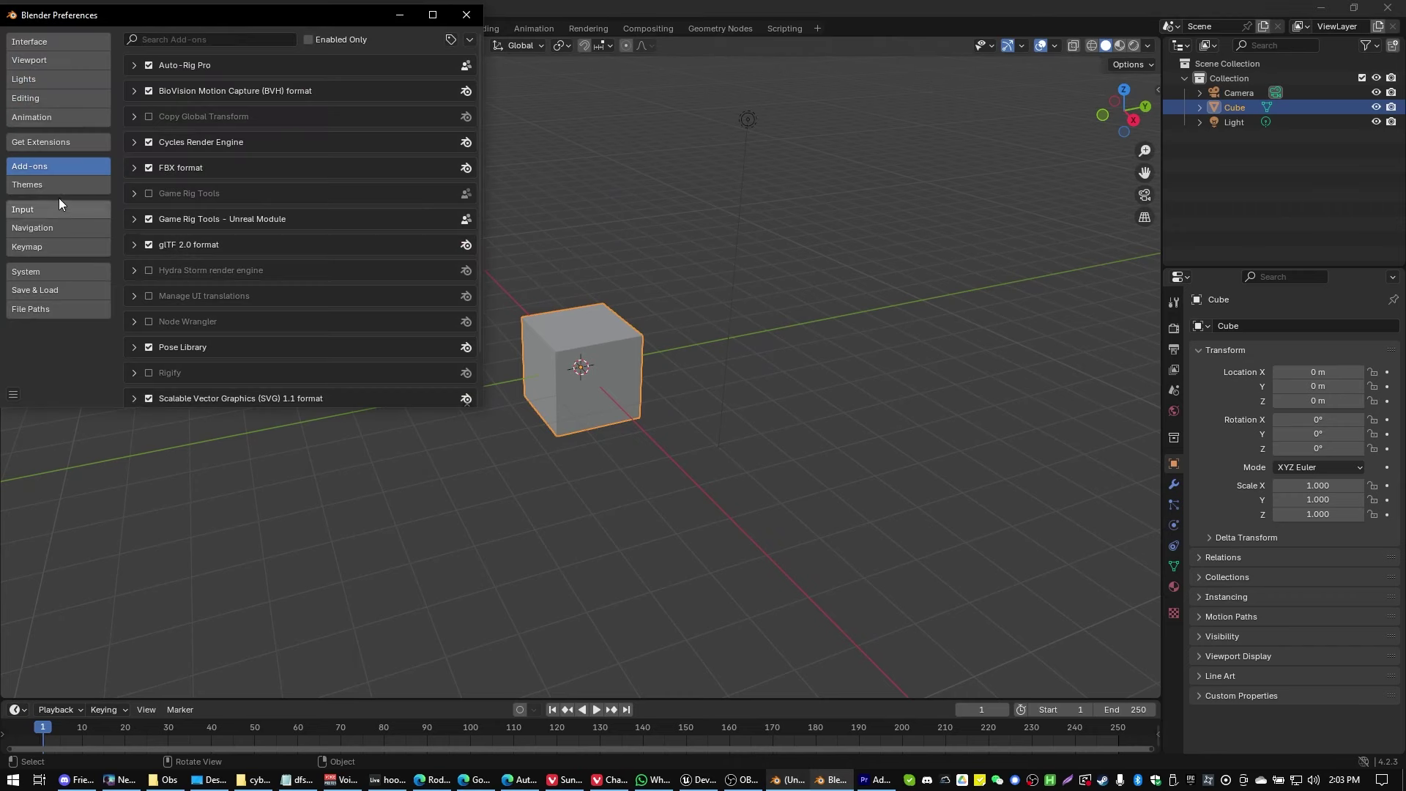
left_click(469, 39)
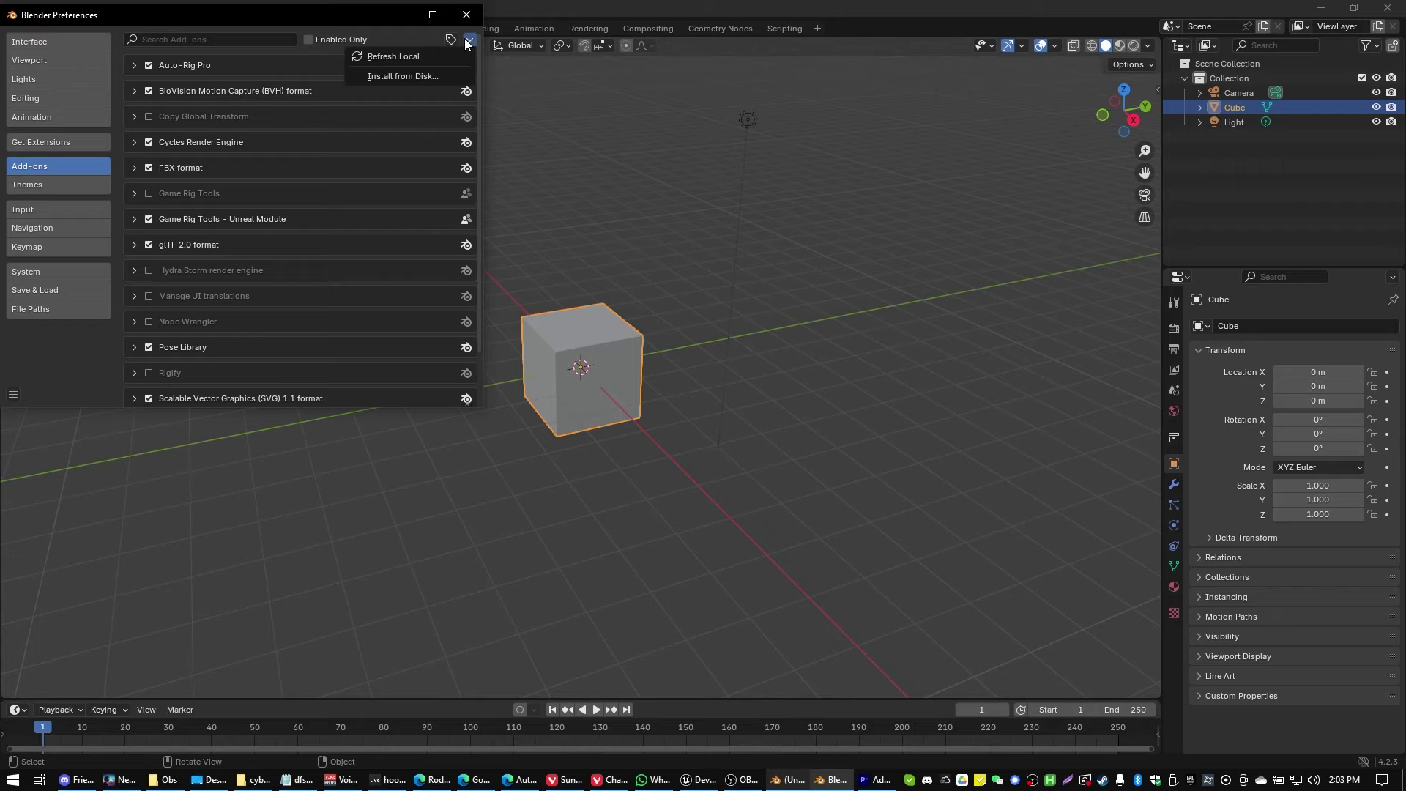
left_click(402, 76)
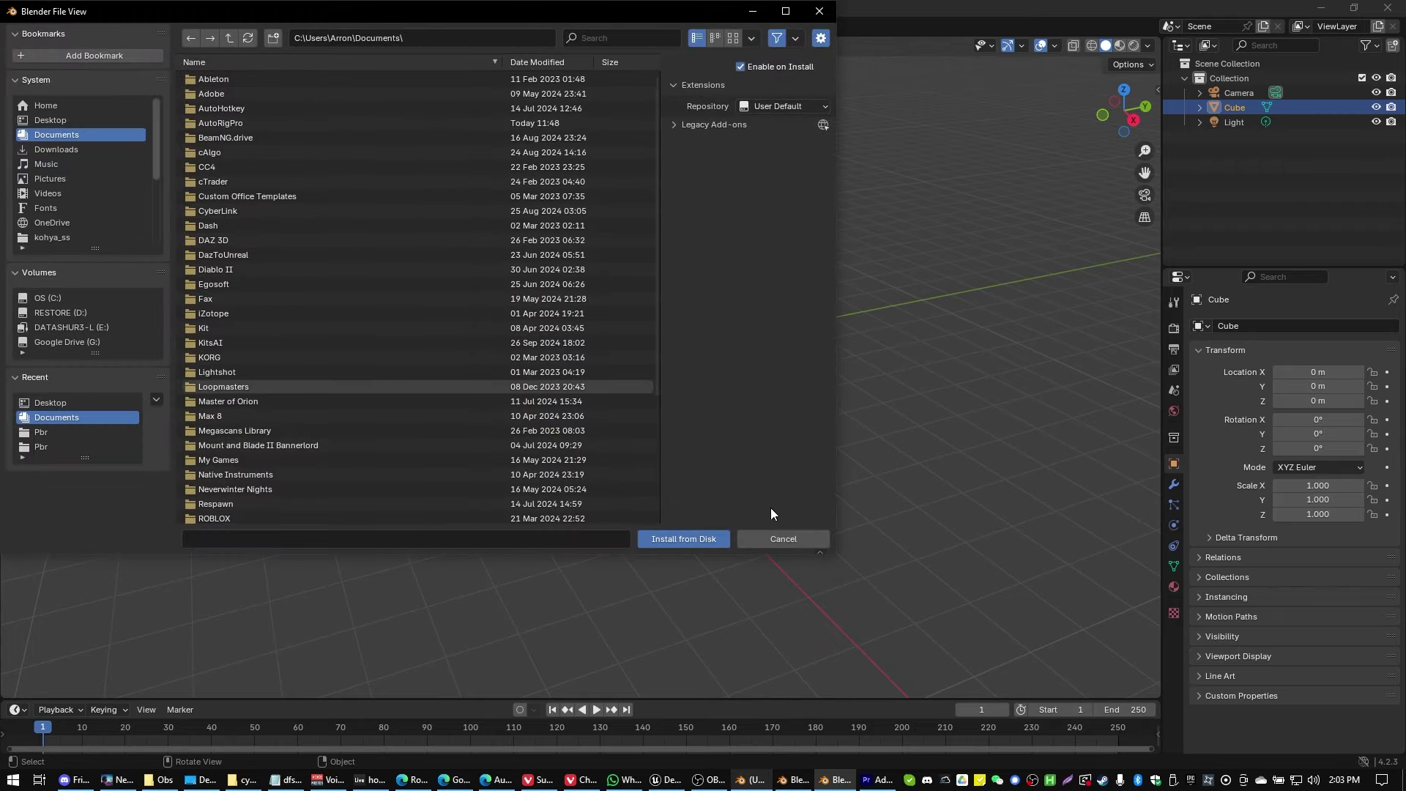
left_click(771, 537)
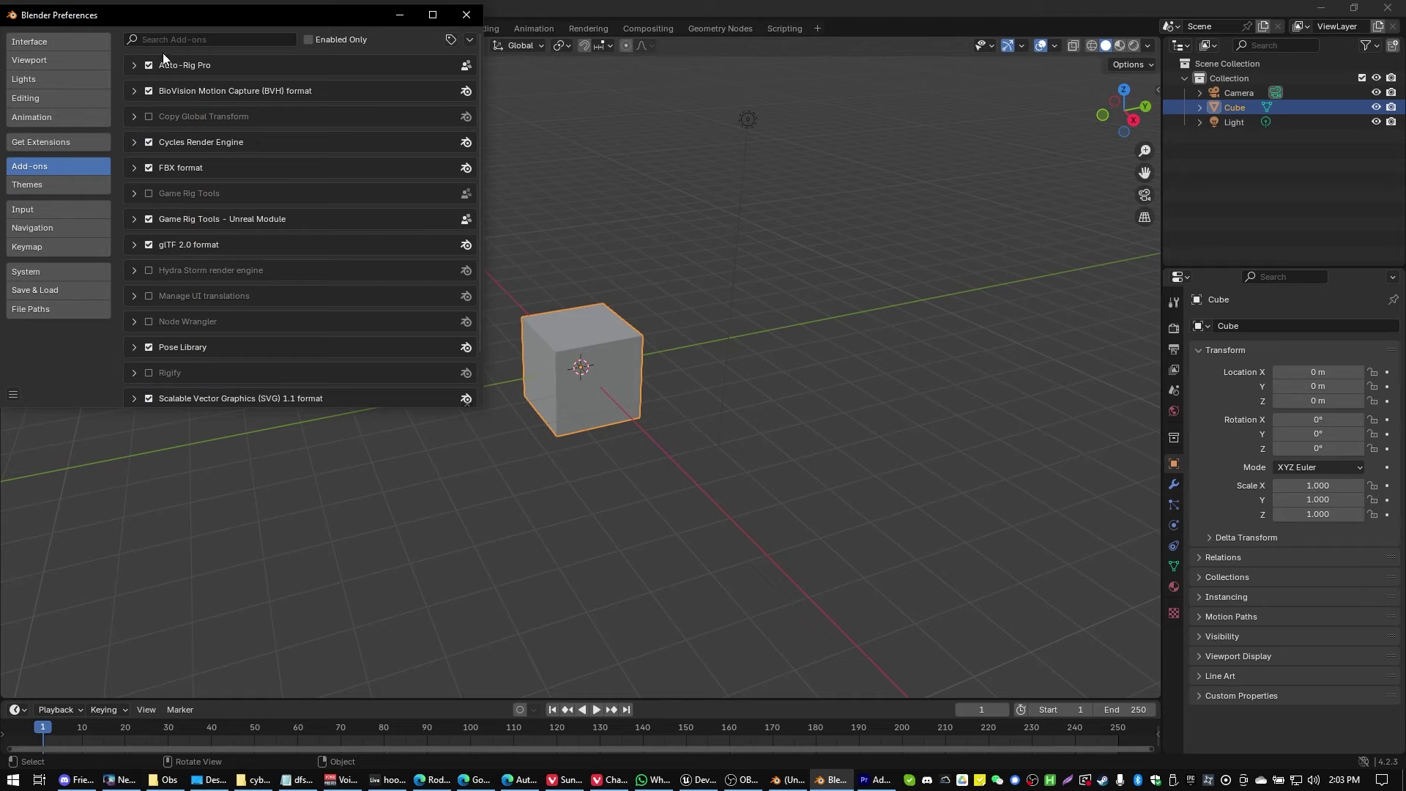
Close Preferences and show the ARP tab in the viewport side panel.
left_click(478, 17)
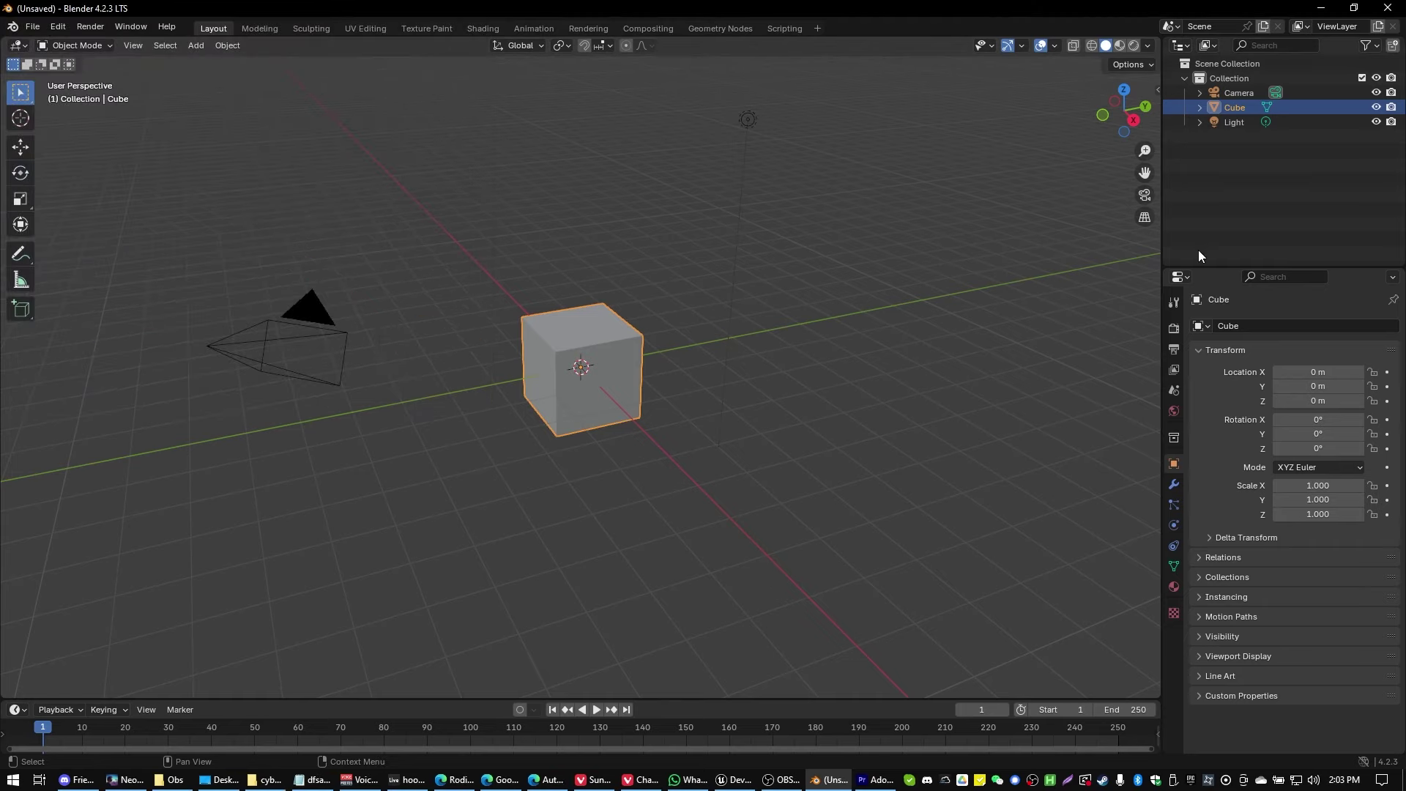
left_click(1155, 94)
left_click(1151, 262)
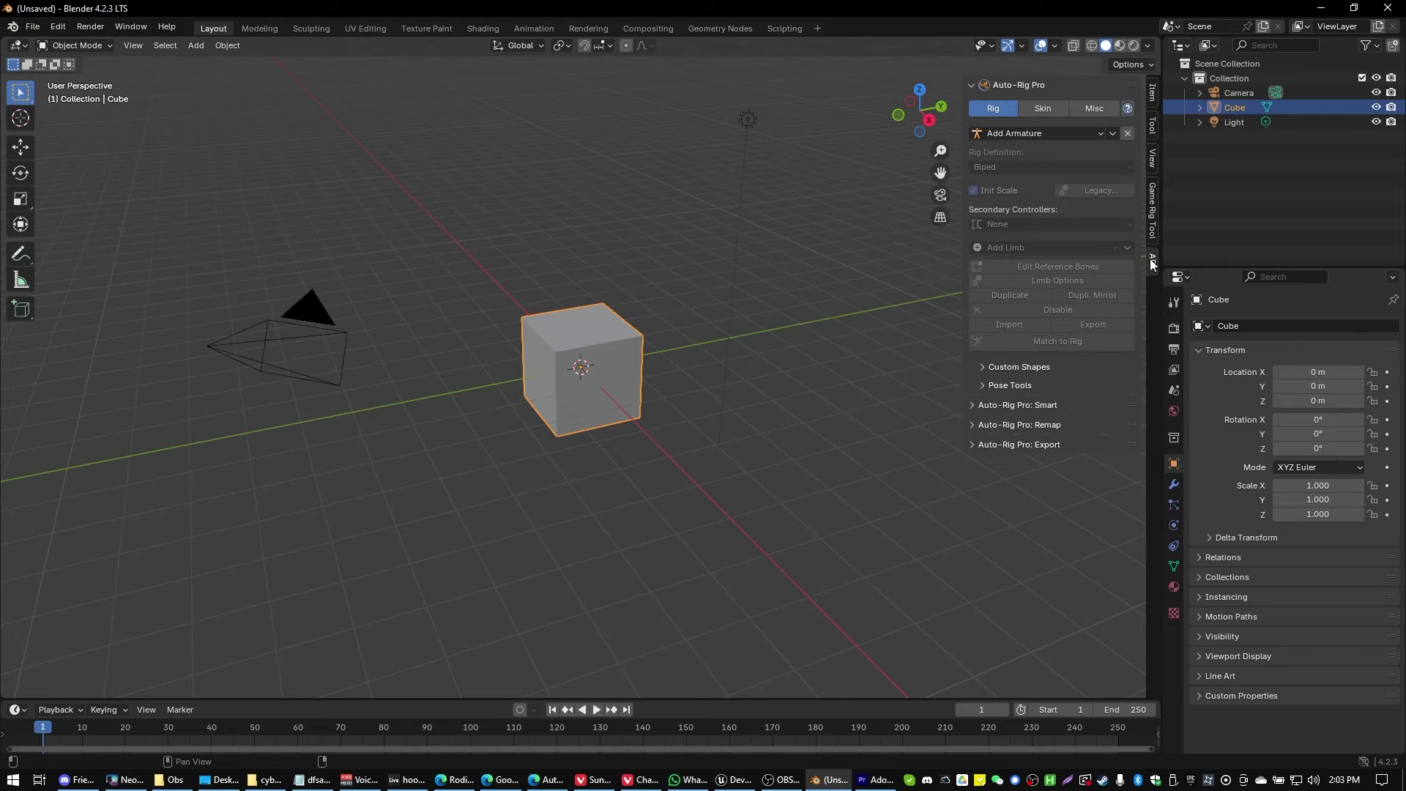
Delete the default Cube and import base.fbx from Desktop > cyborgcat > Pbr.
left_click(1228, 111)
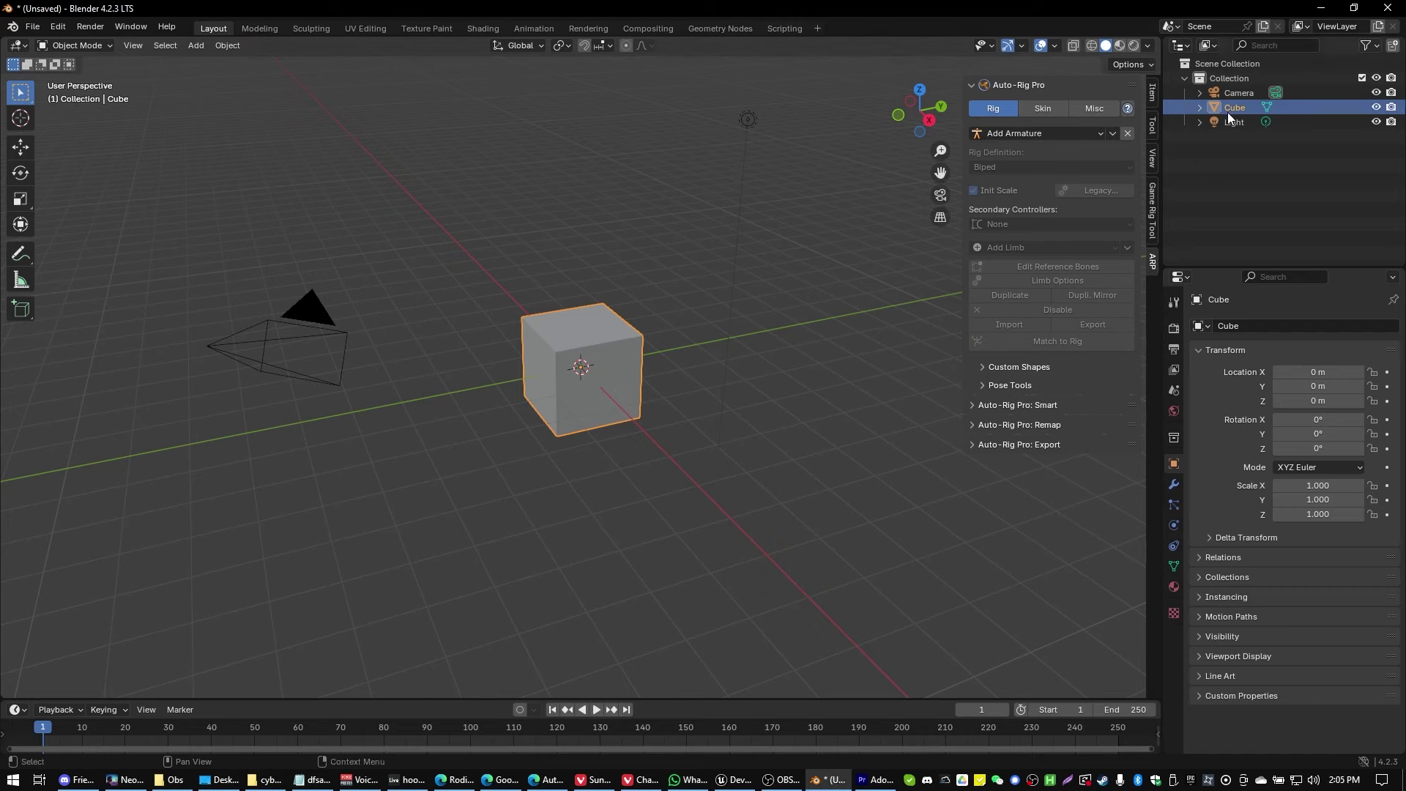
key("Delete")
left_click(33, 27)
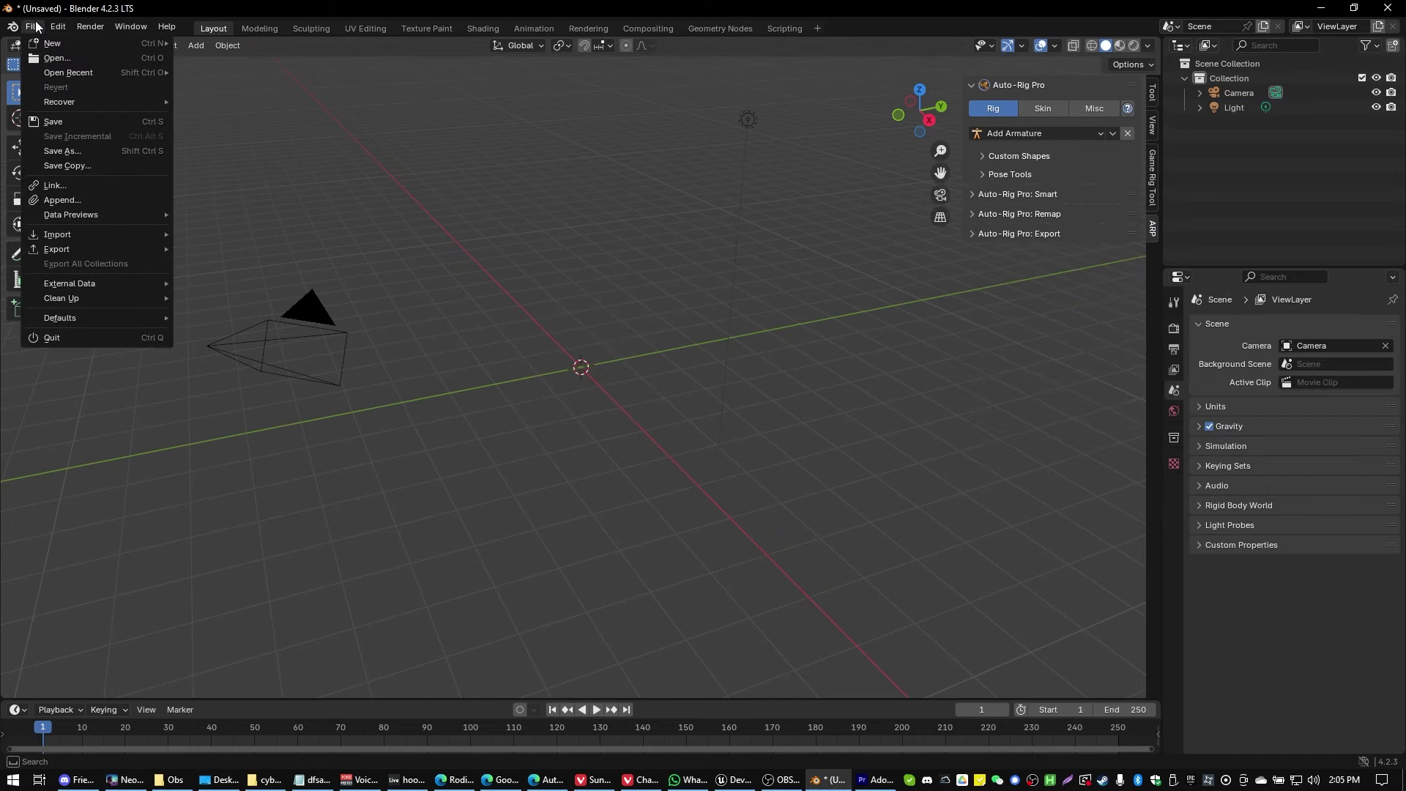
mouse_move(72, 236)
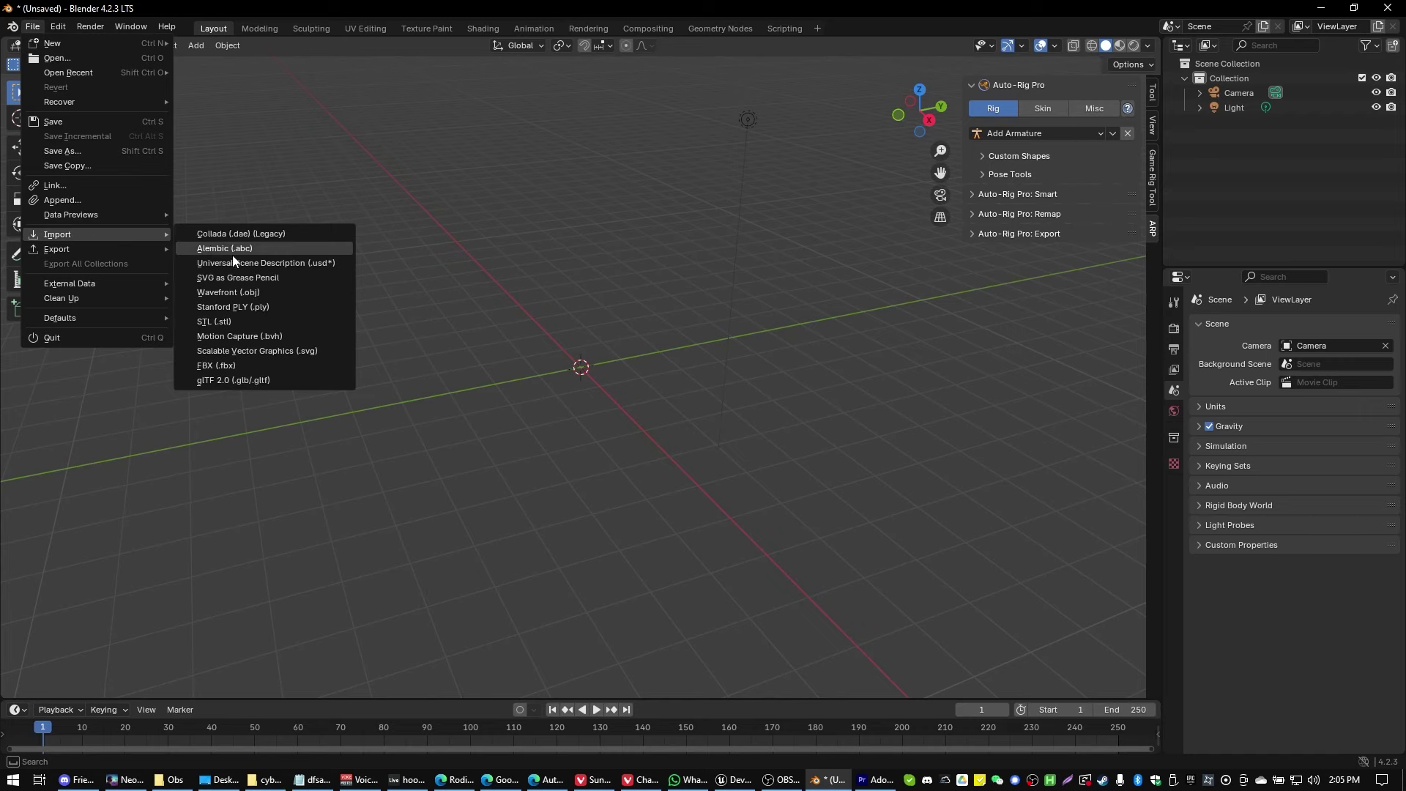
left_click(244, 364)
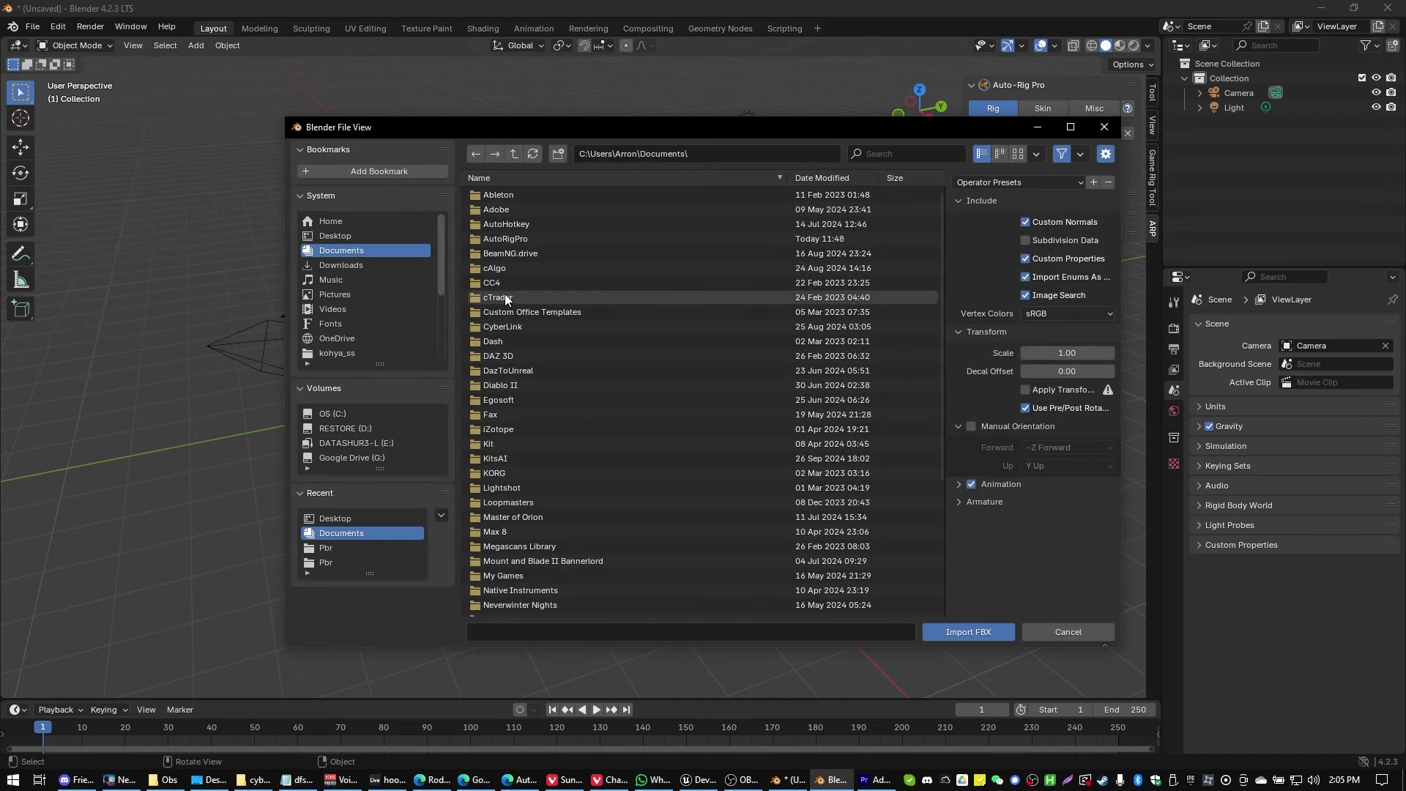
left_click(349, 233)
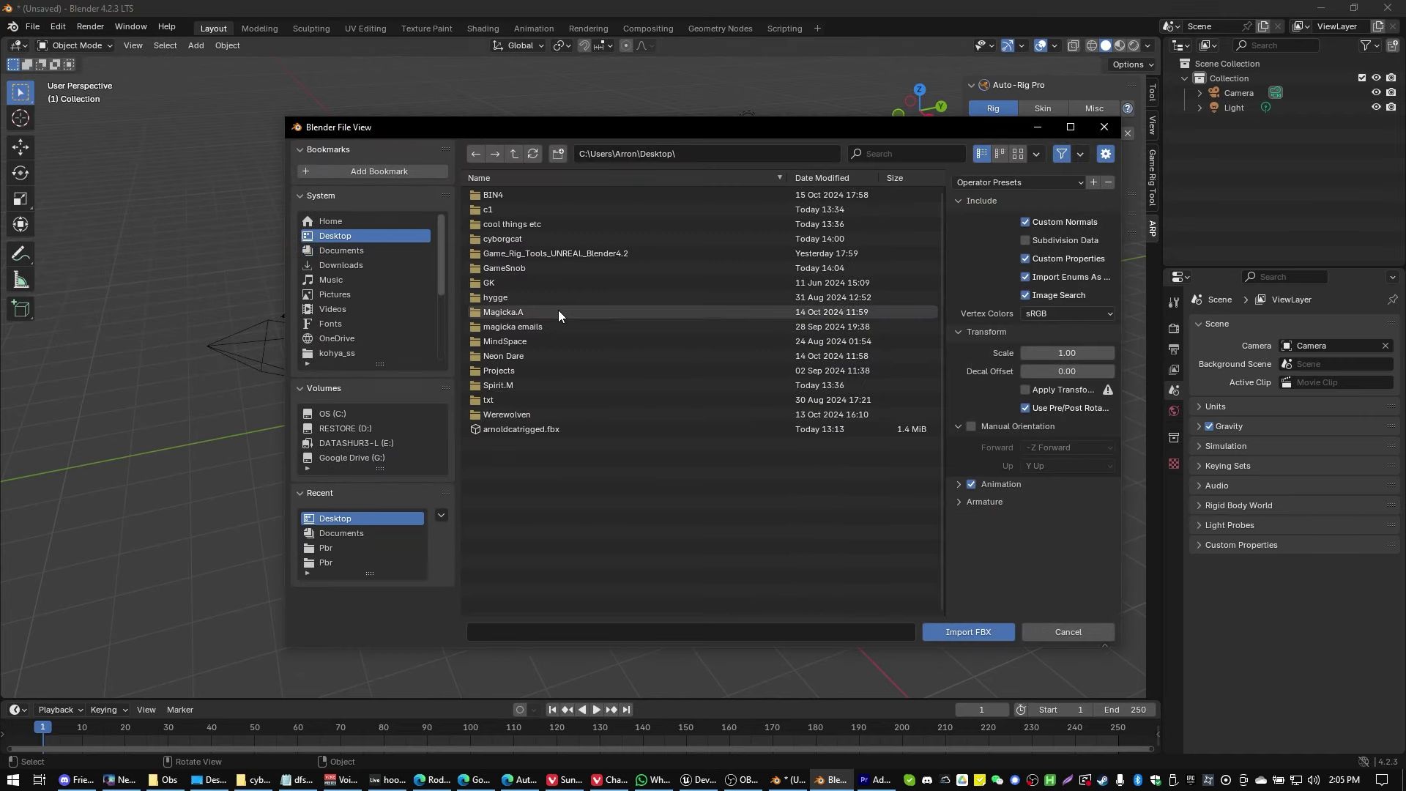
left_click(524, 238)
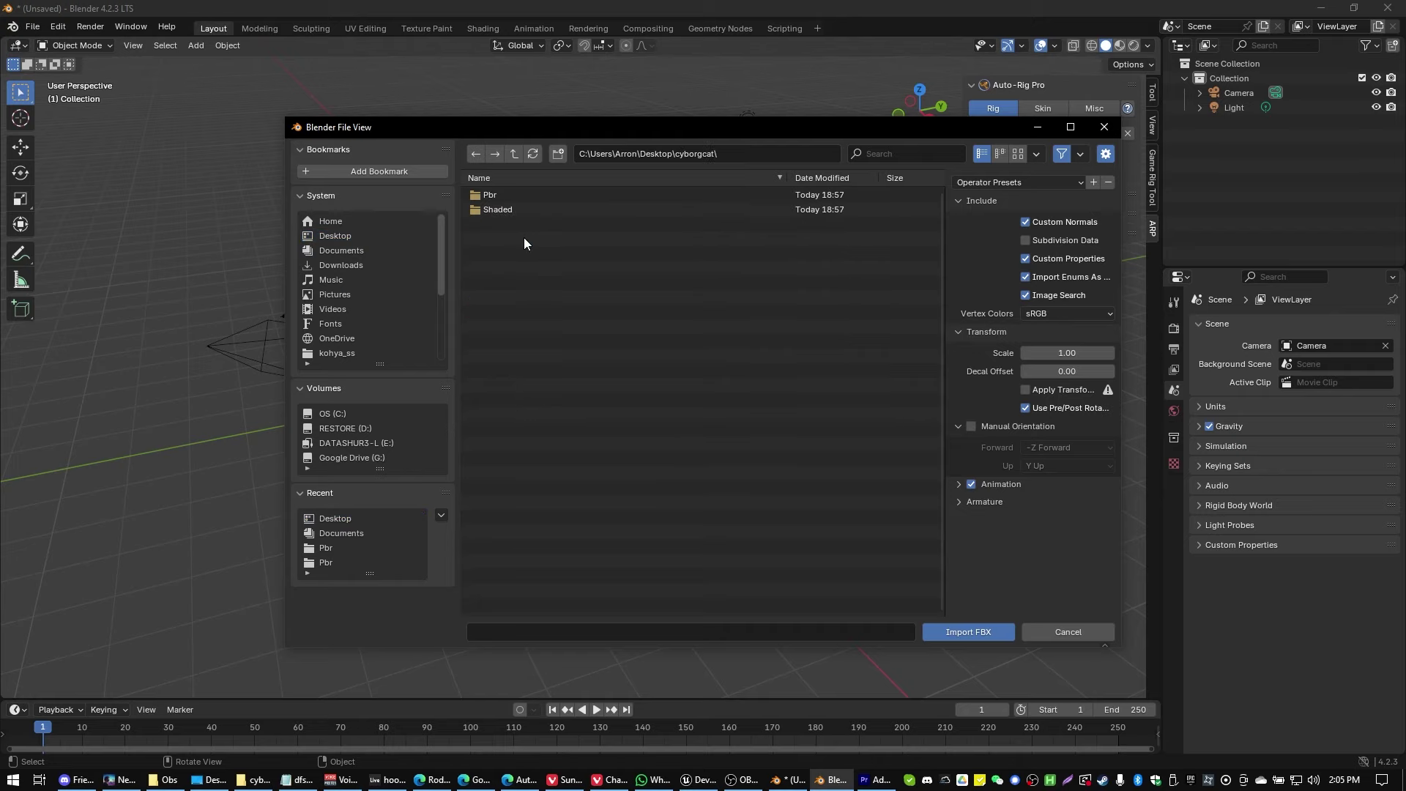
left_click(500, 195)
double_click(508, 195)
From the back orthographic view, raise the cat model 0.94634 m on Z onto the grid.
scroll(503, 325, "up", 8)
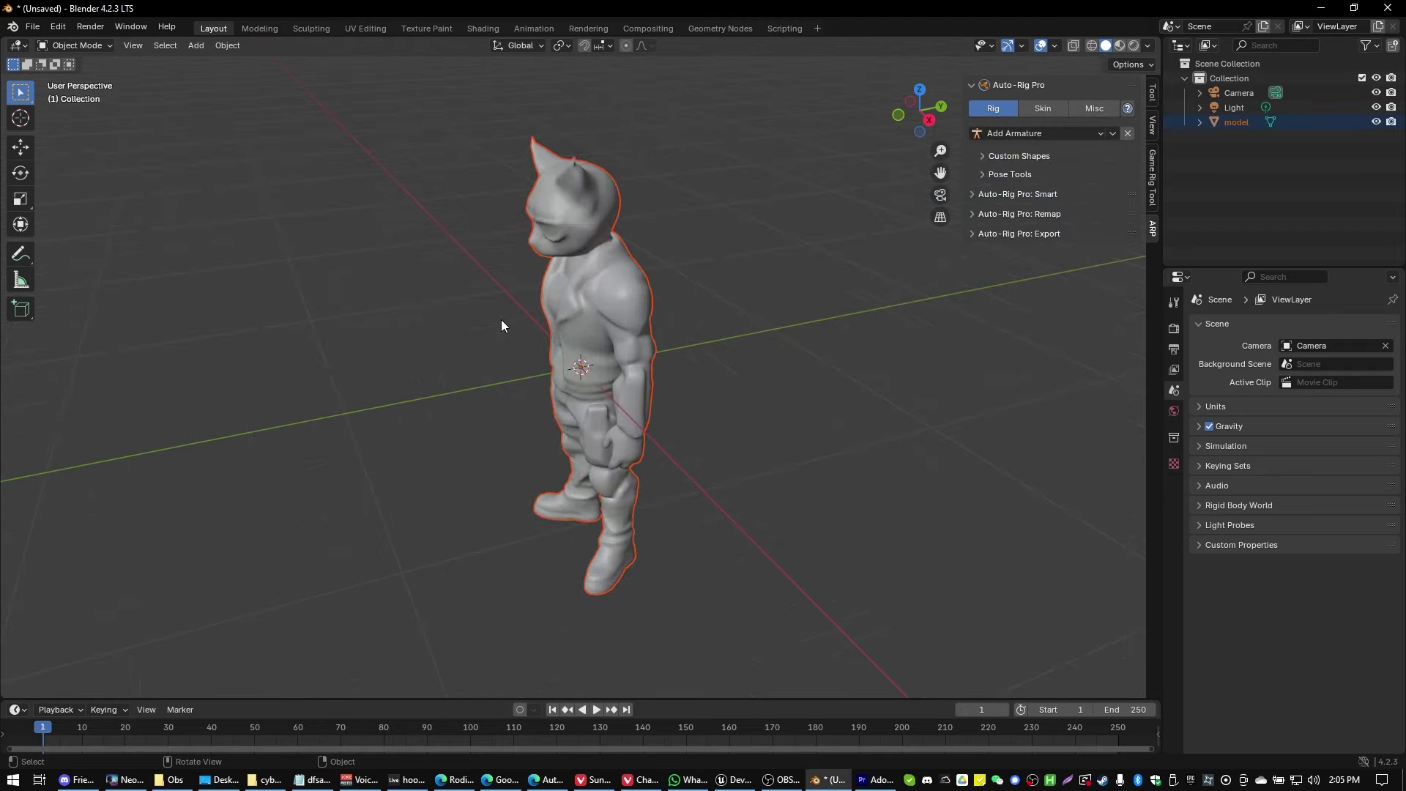
right_click(448, 340)
middle_click_drag(481, 227, 567, 390)
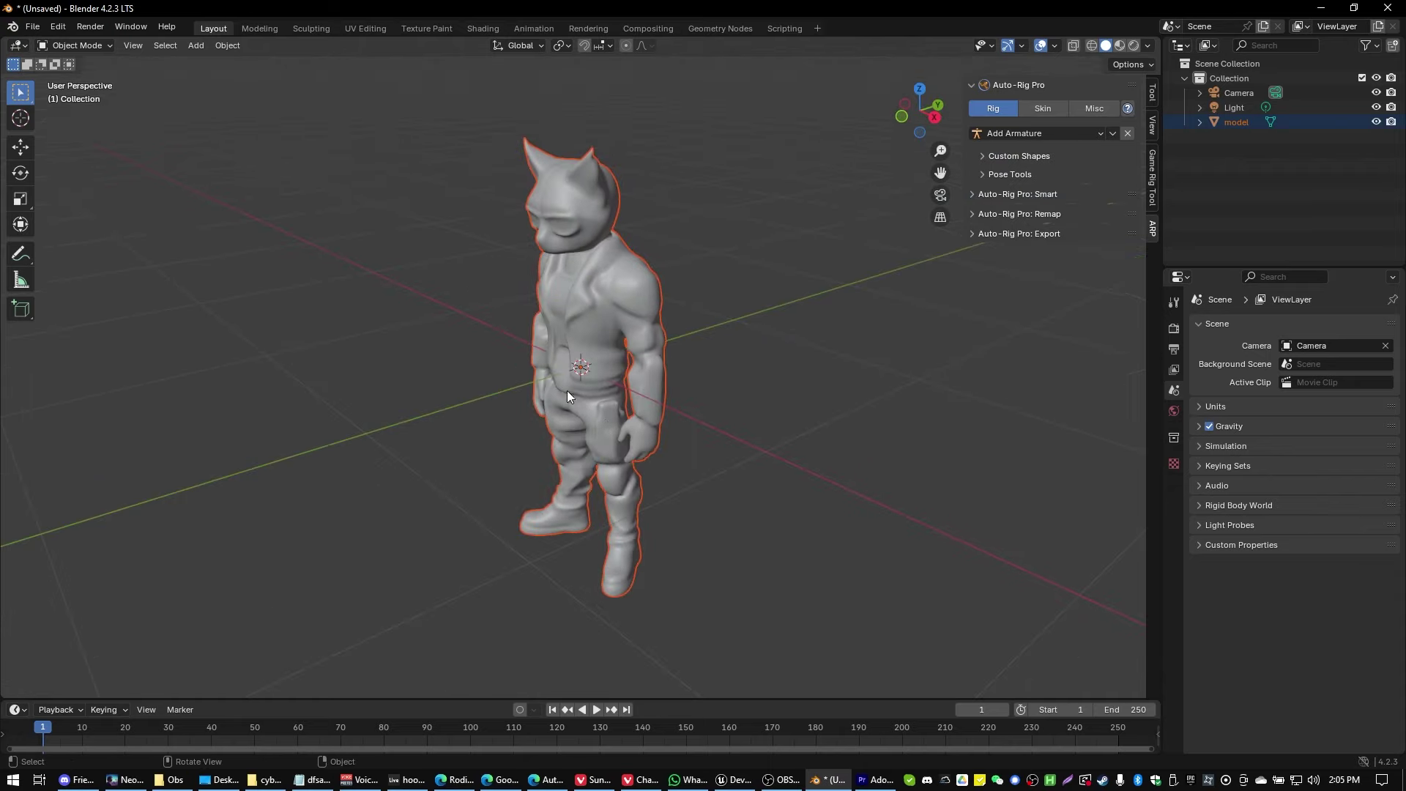
left_click(940, 103)
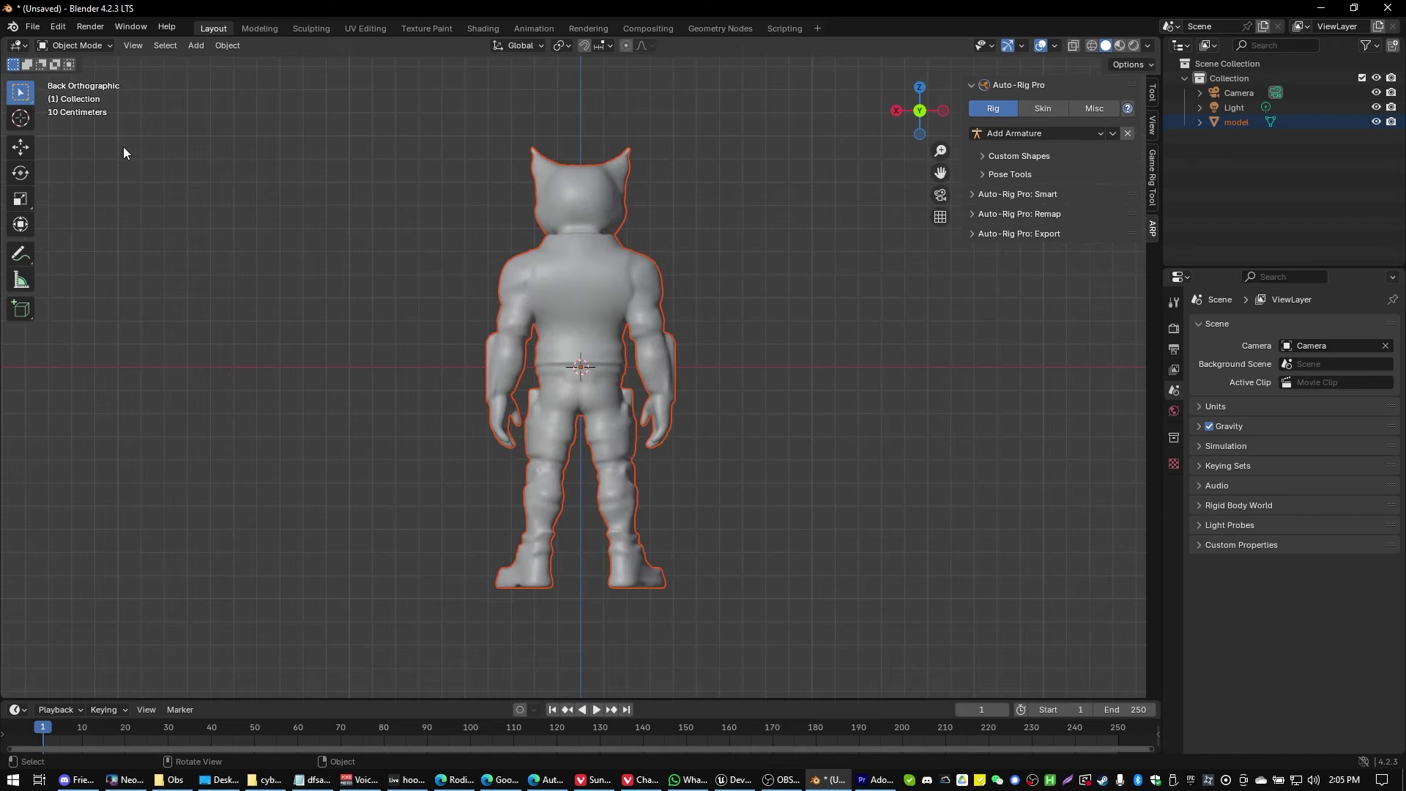
left_click(22, 148)
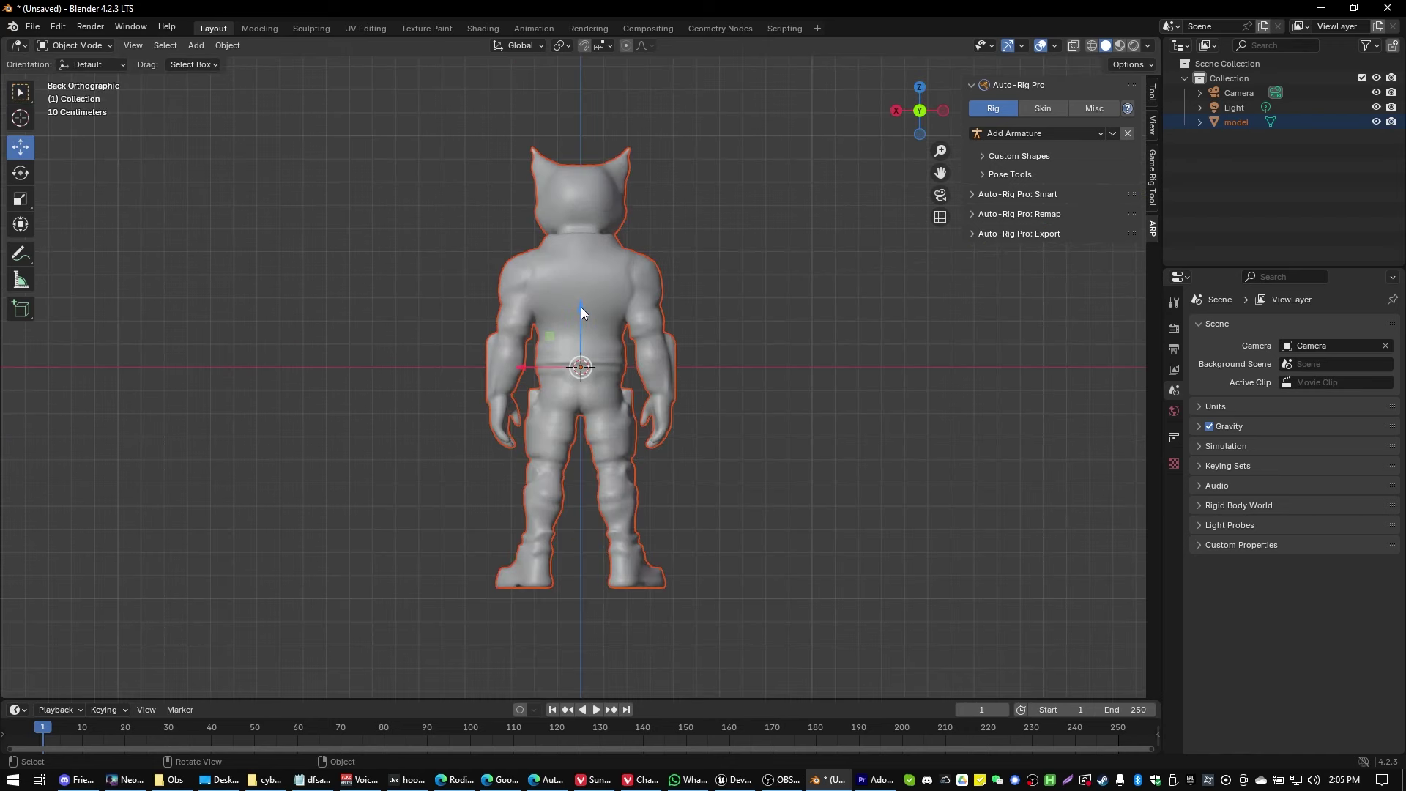
left_click_drag(581, 306, 606, 82)
mouse_move(914, 141)
left_mouse_down()
mouse_move(867, 133)
mouse_move(903, 157)
left_mouse_up()
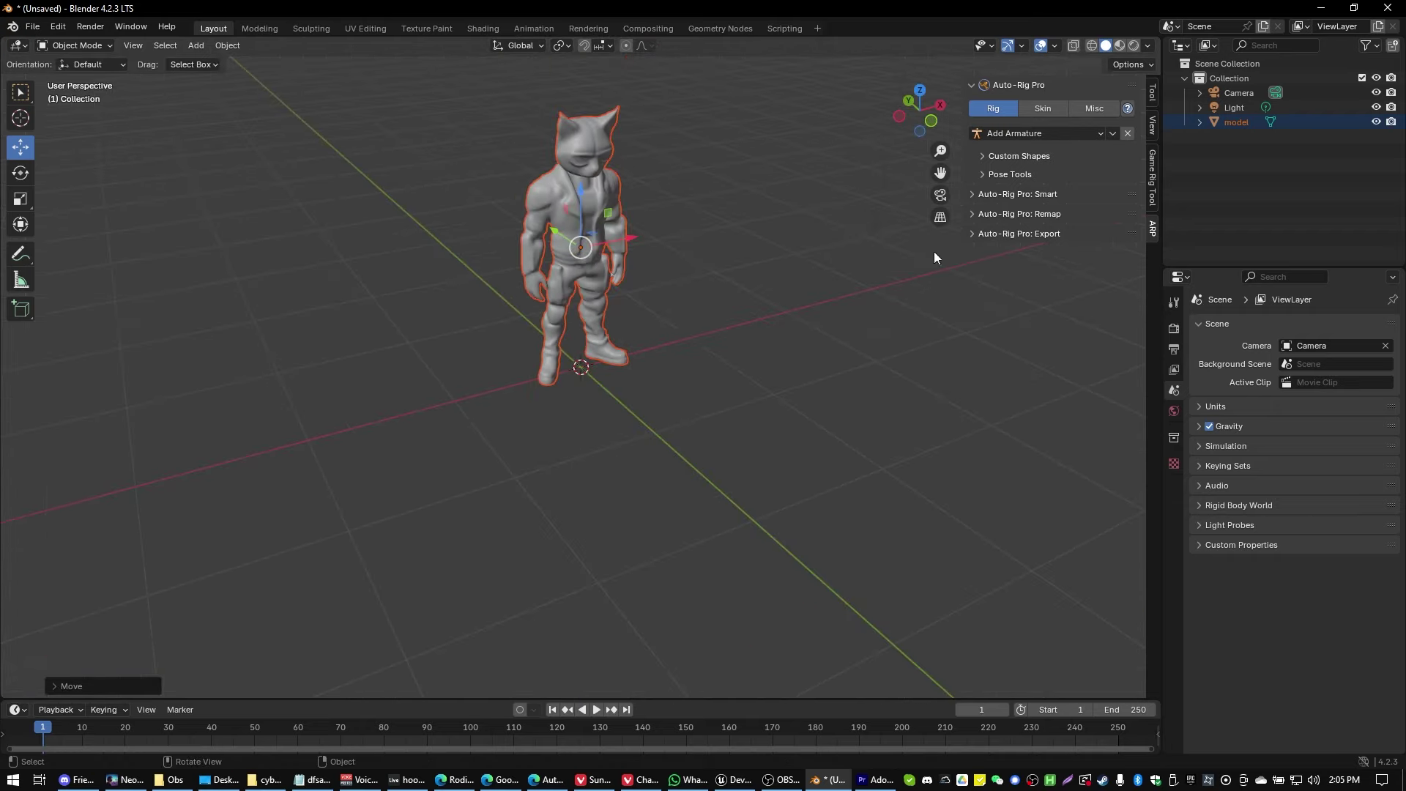
left_click(586, 183)
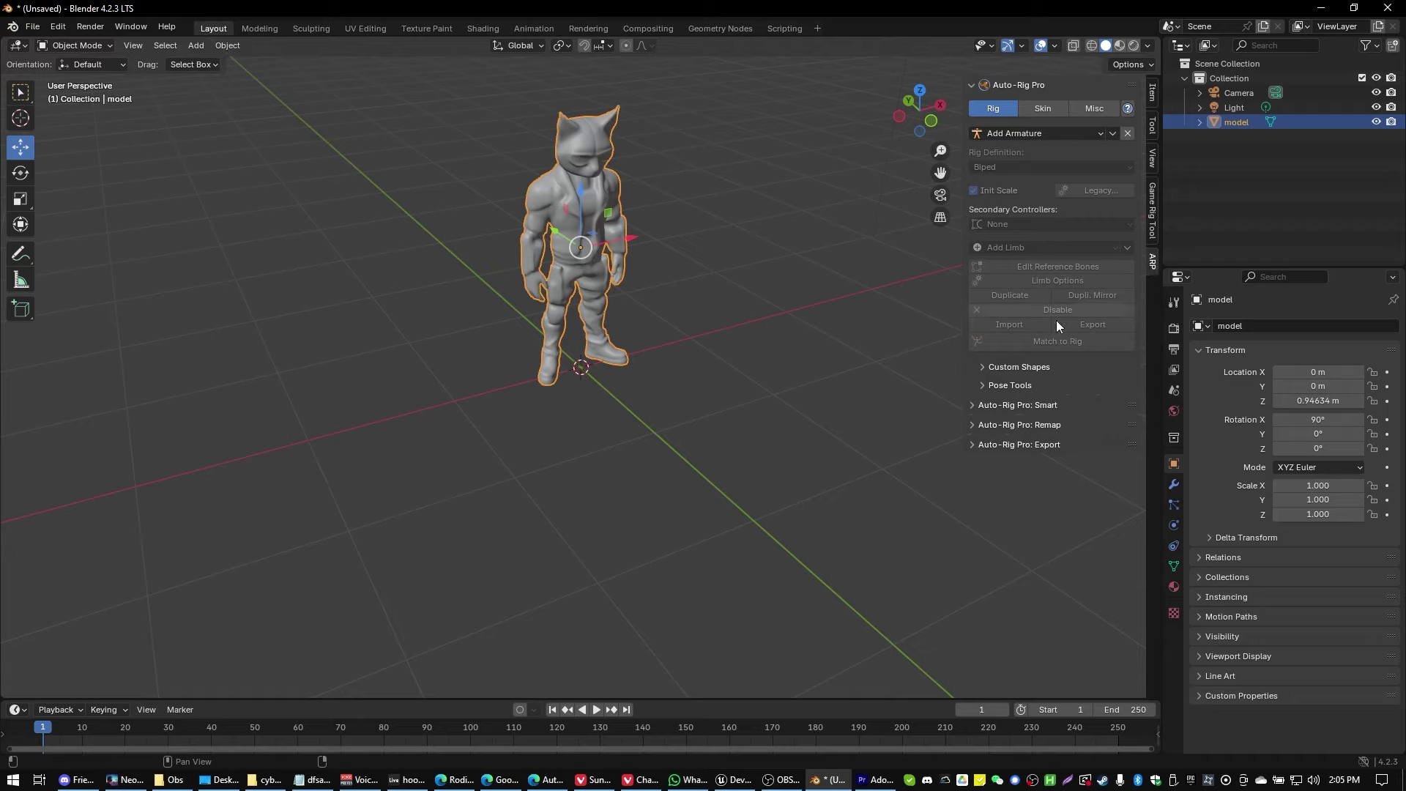
Start Auto-Rig Pro Smart full-body marking on the cat and place the neck and chin markers.
left_click(974, 406)
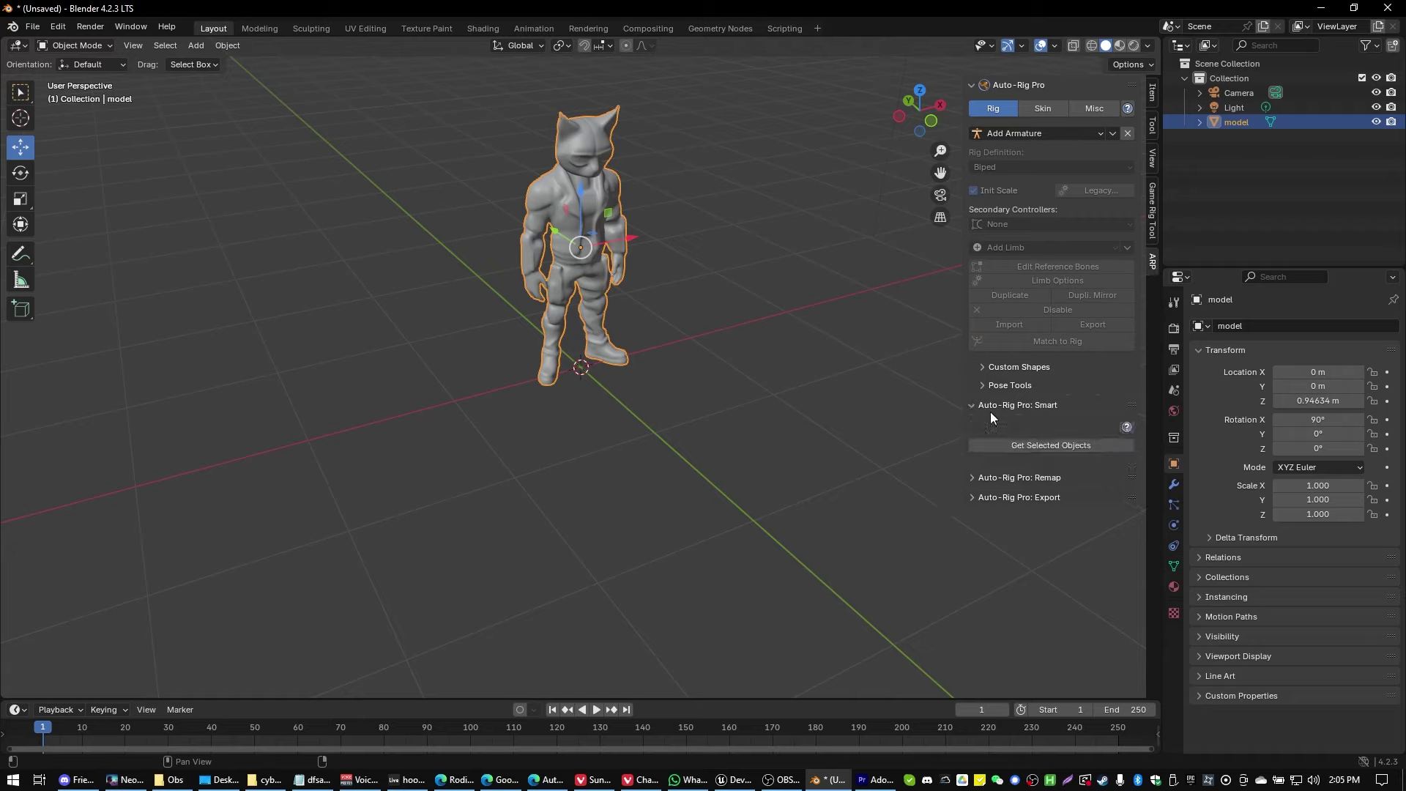
left_click(1025, 445)
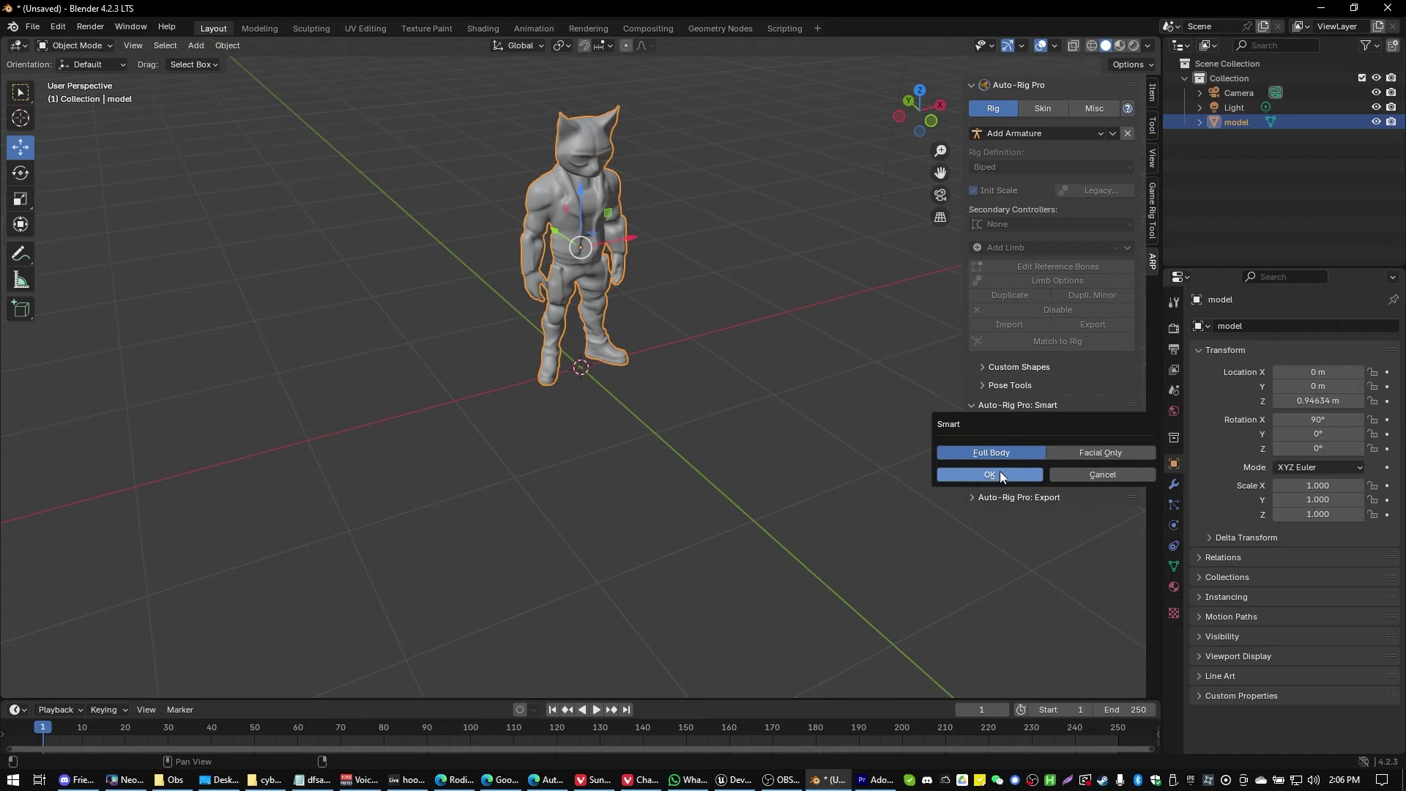
left_click(999, 470)
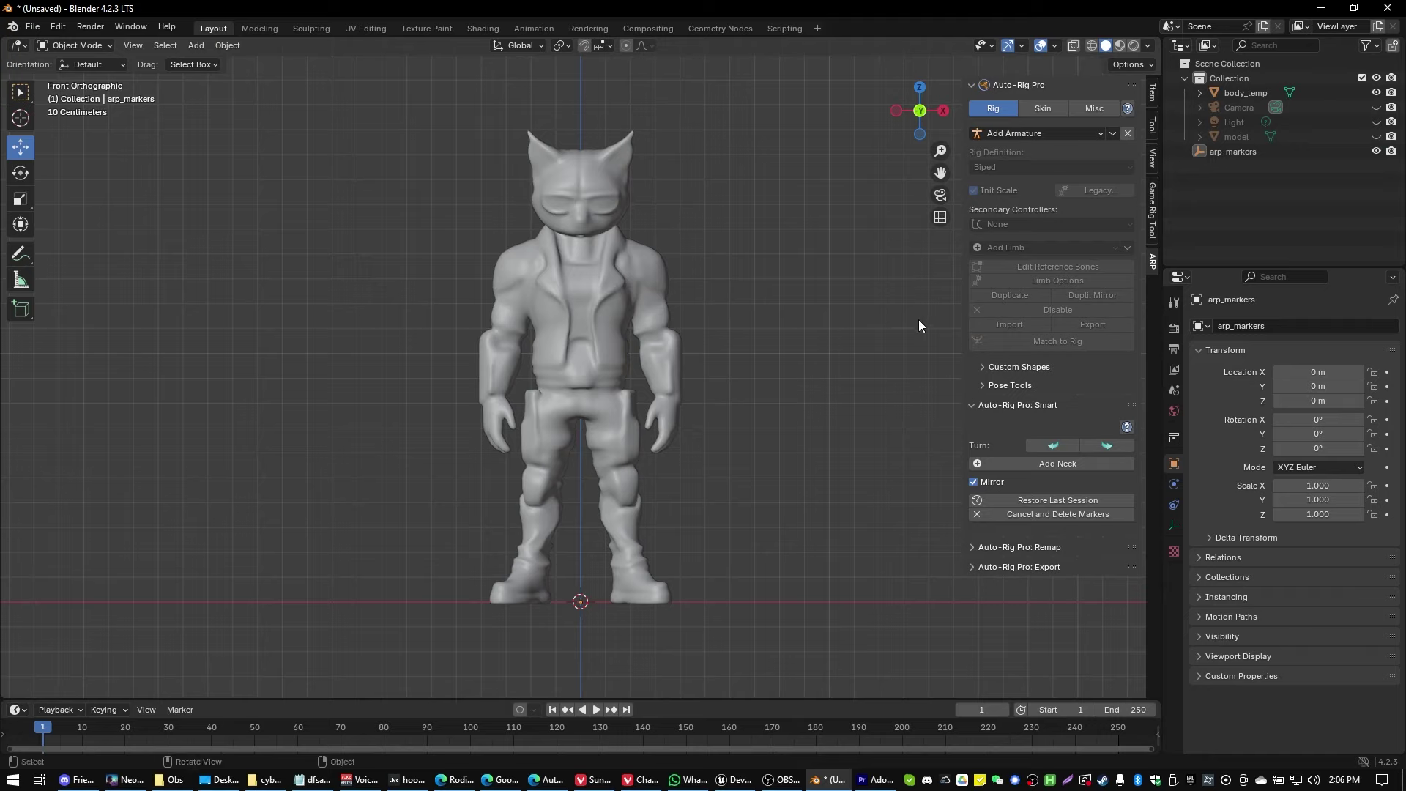
left_click(1051, 464)
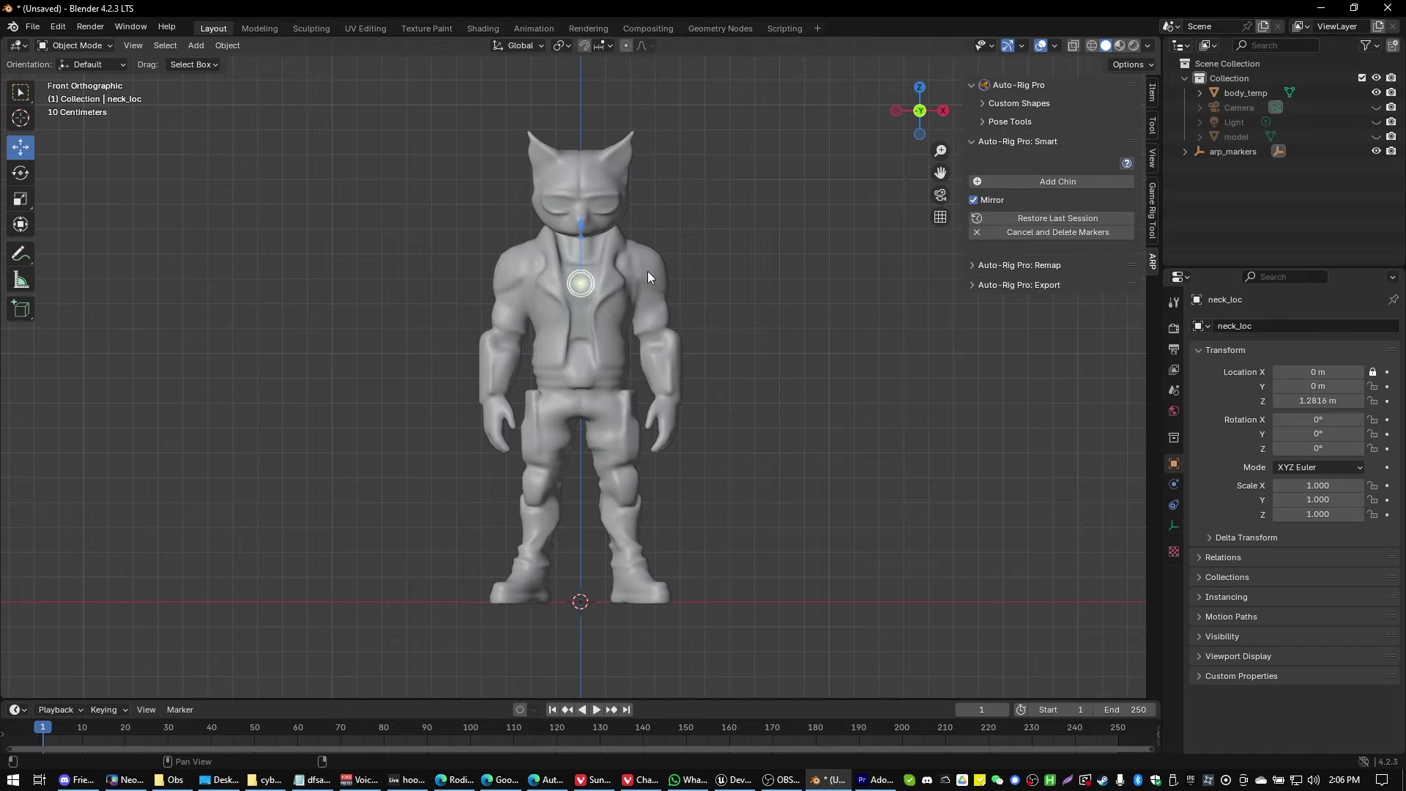
left_click(593, 257)
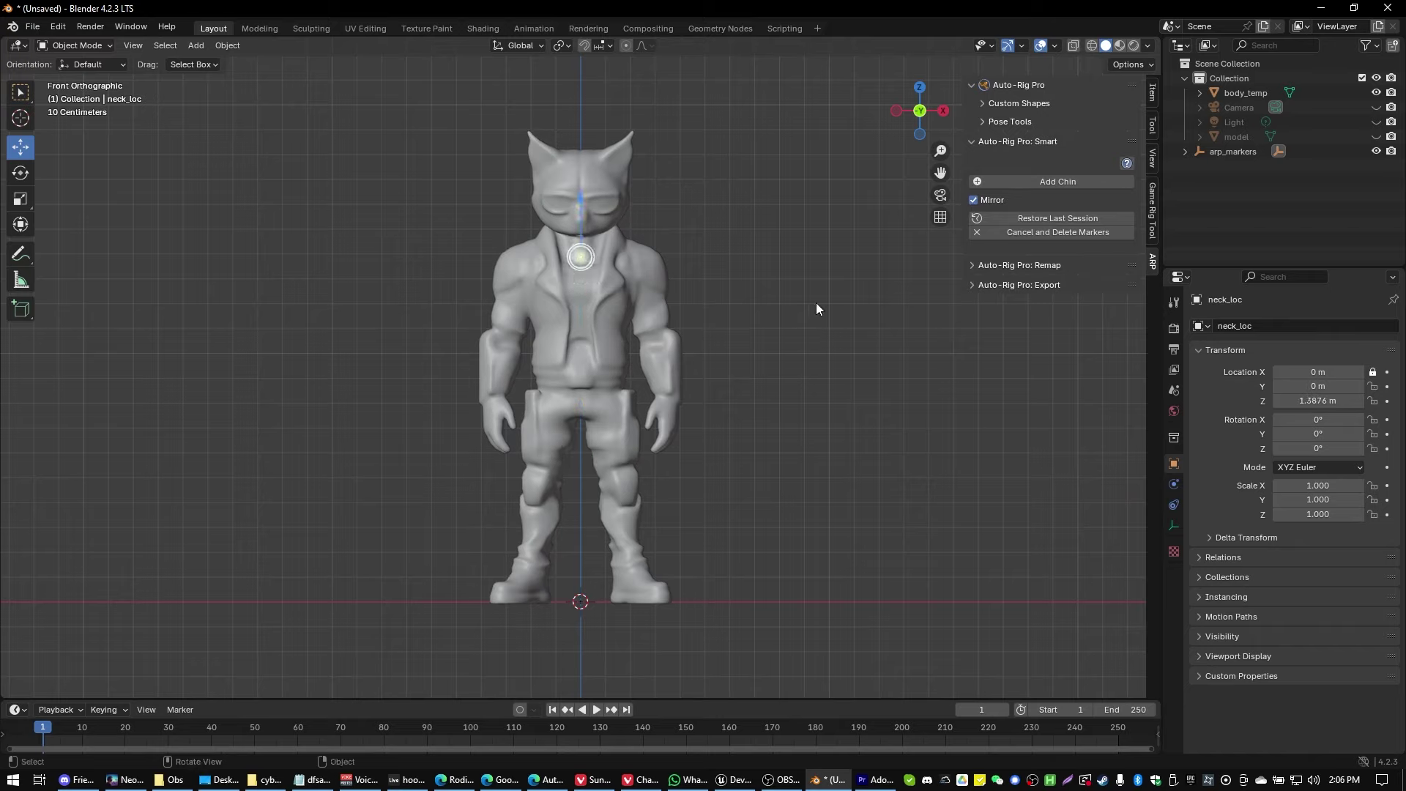
left_click(1054, 184)
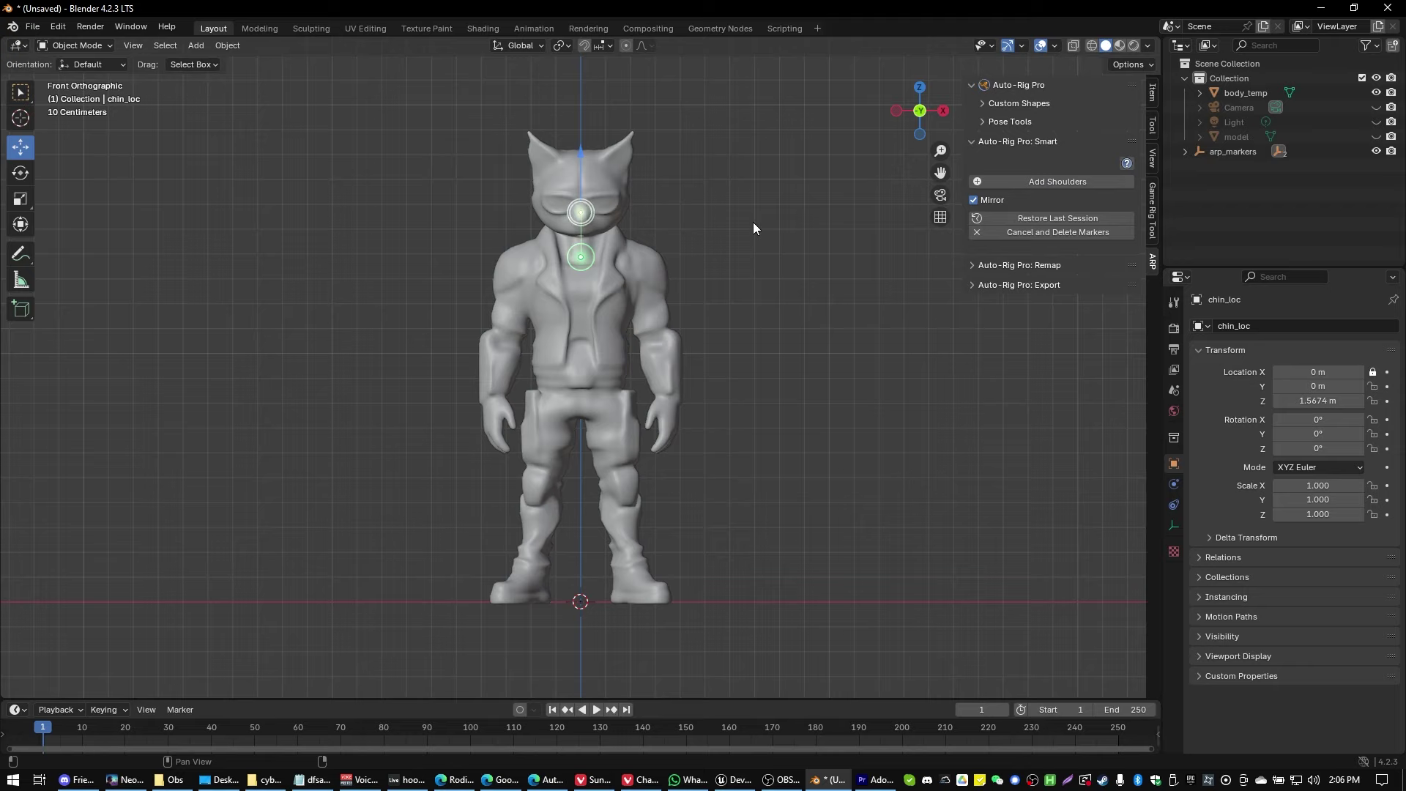
left_click(715, 231)
Place mirrored shoulder and wrist markers and the spine root marker at the pelvis.
left_click(980, 183)
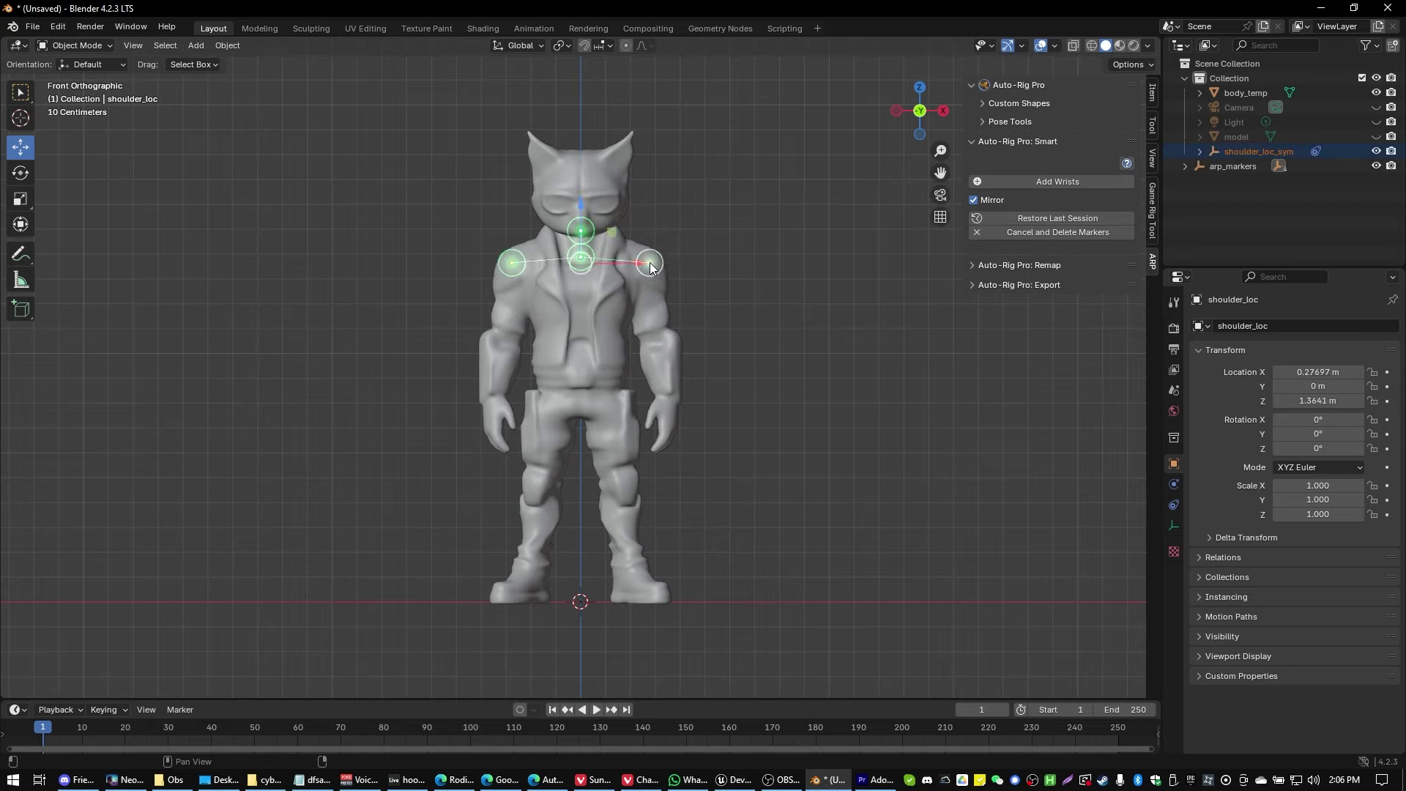
left_click(651, 265)
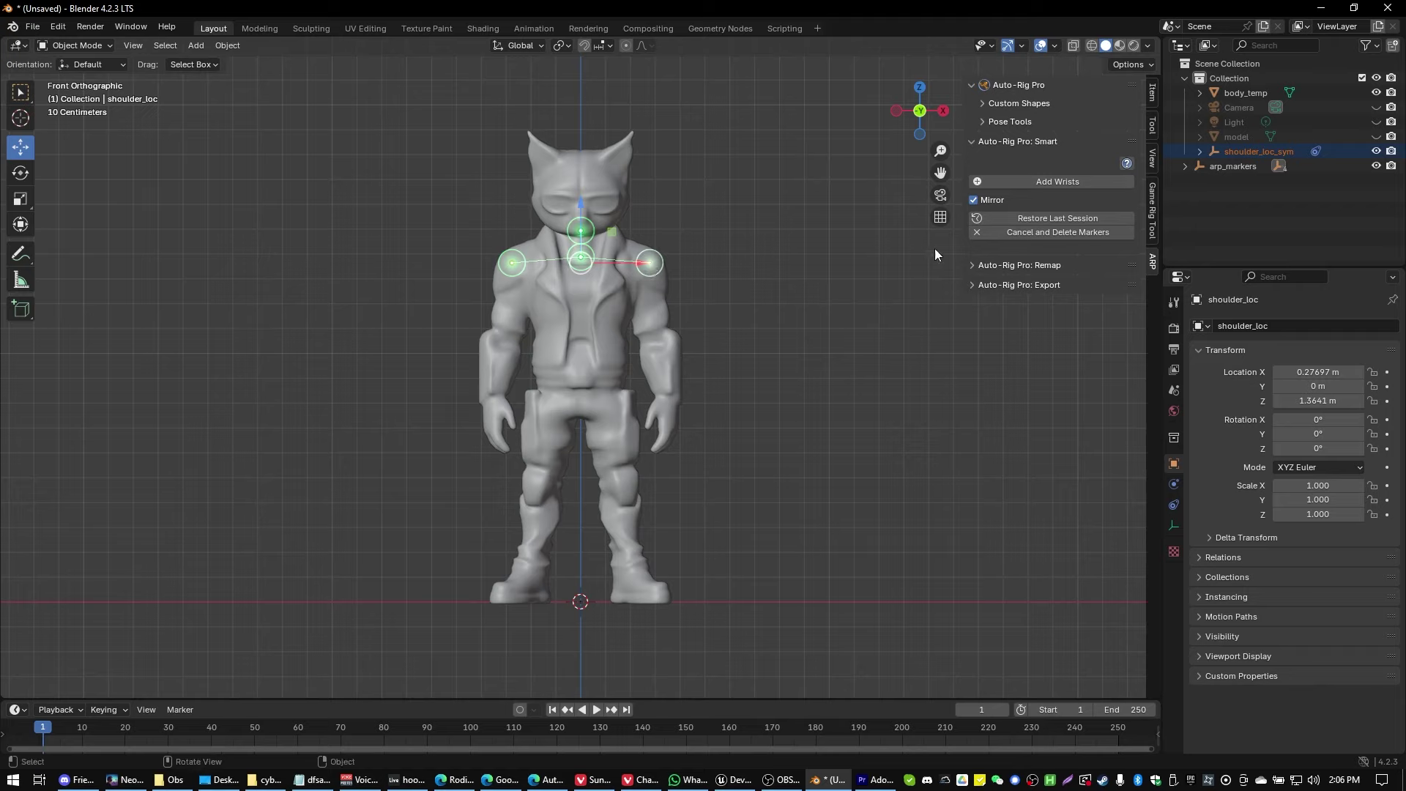
left_click(1035, 183)
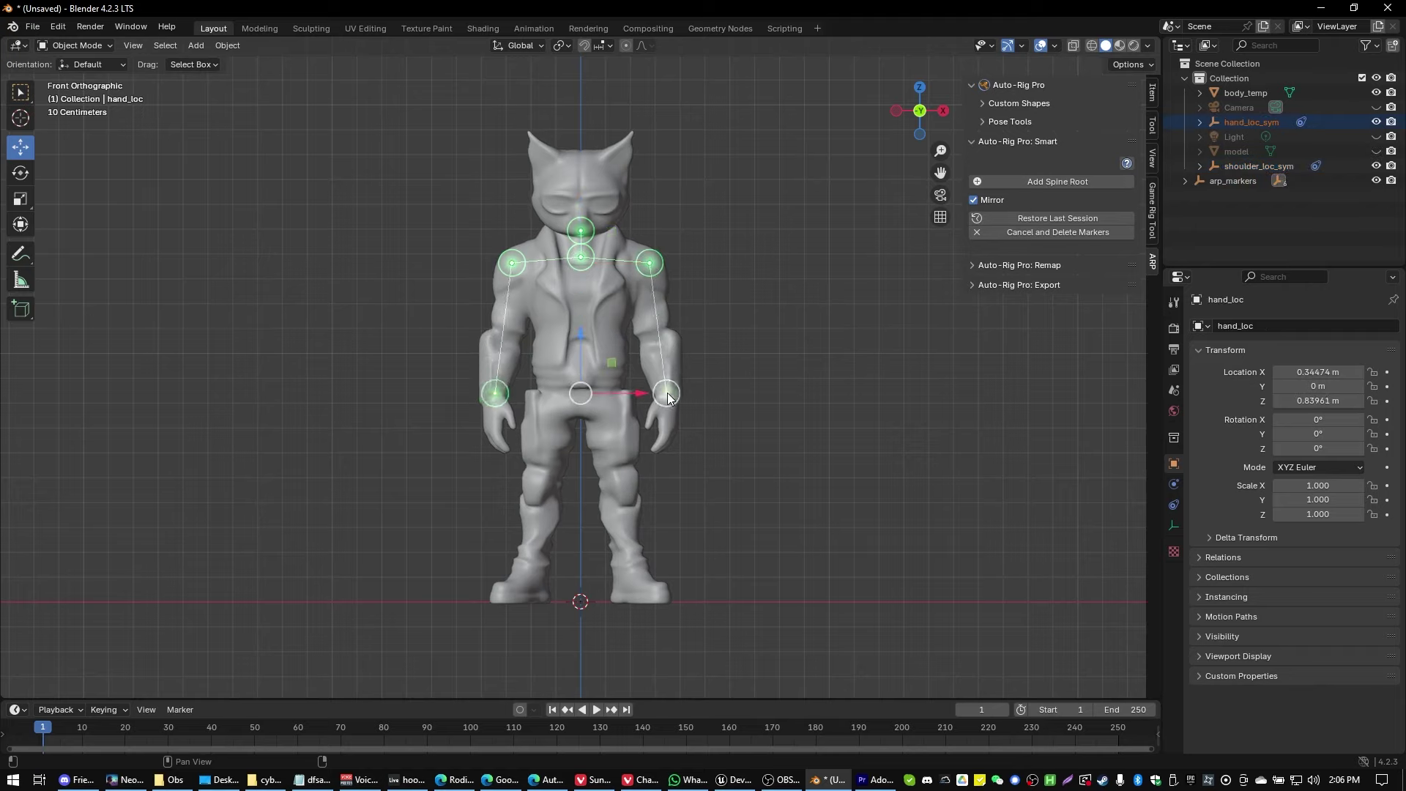
left_click(669, 396)
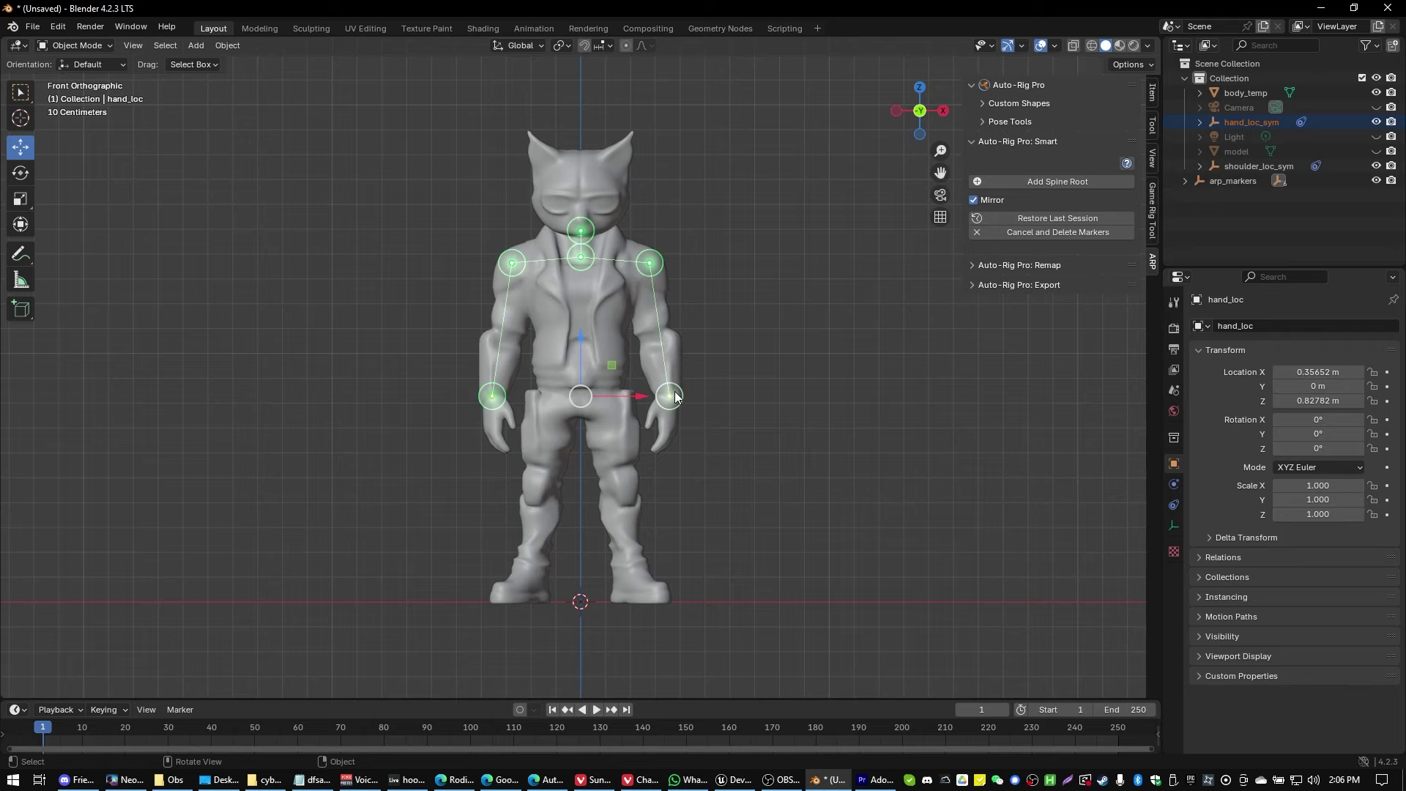
left_click(1026, 184)
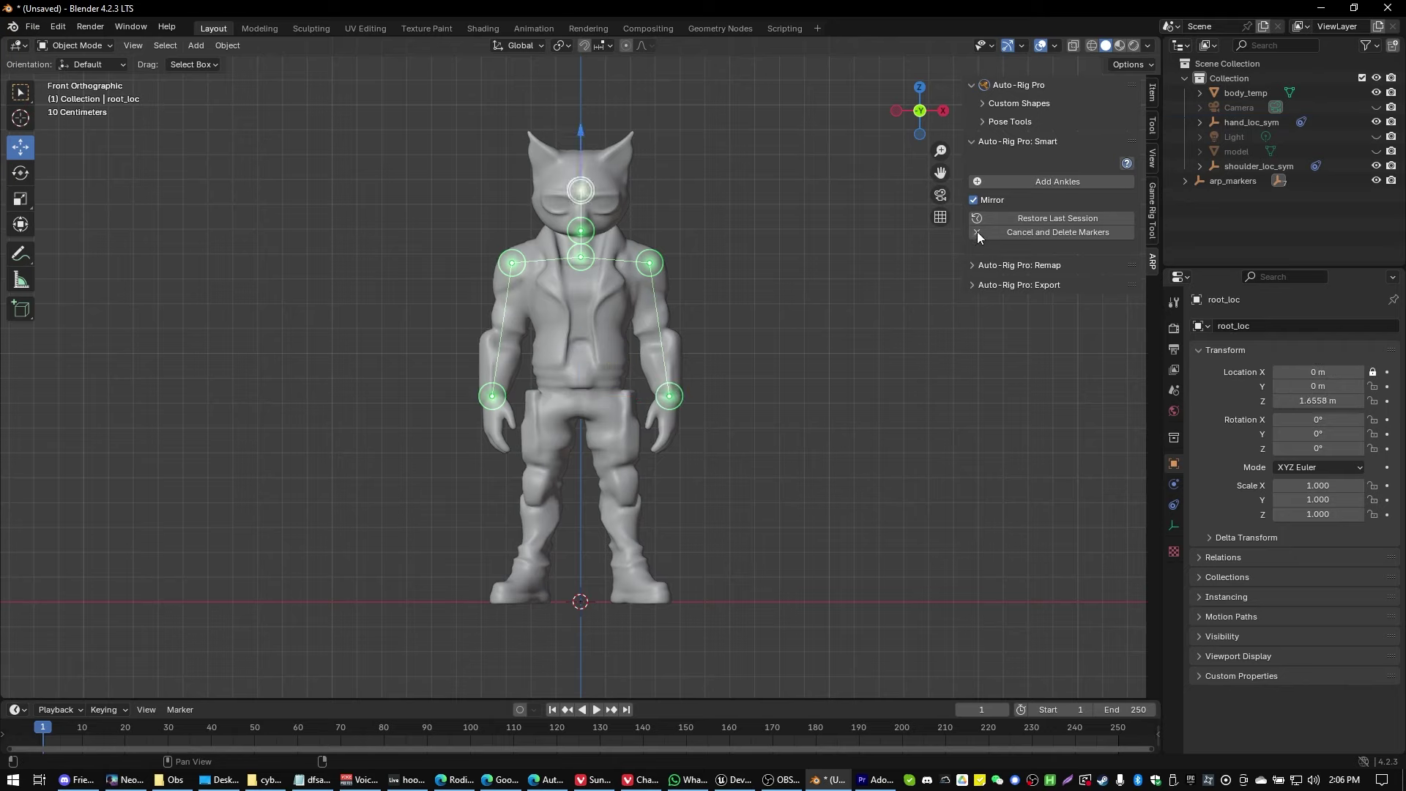
left_click(609, 407)
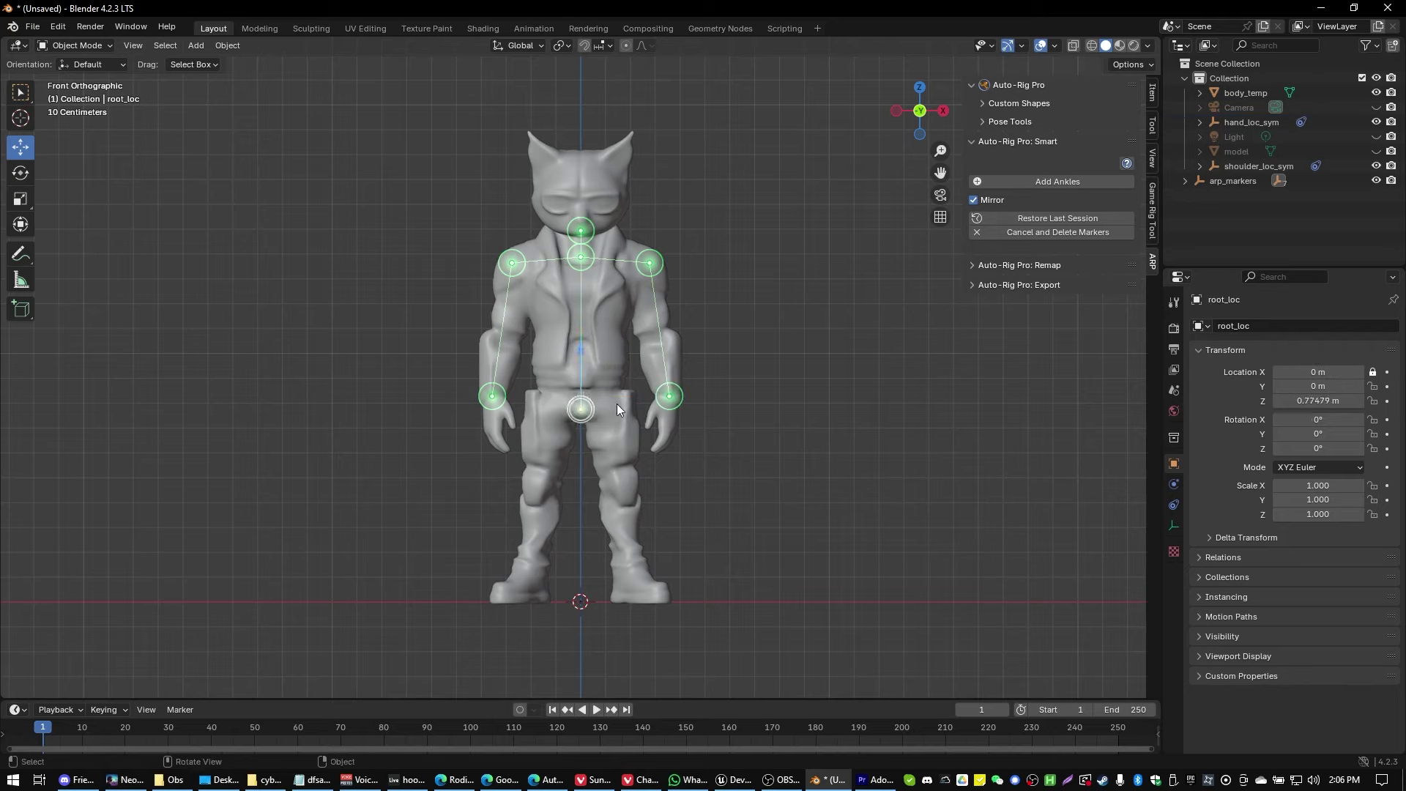
left_click(1047, 183)
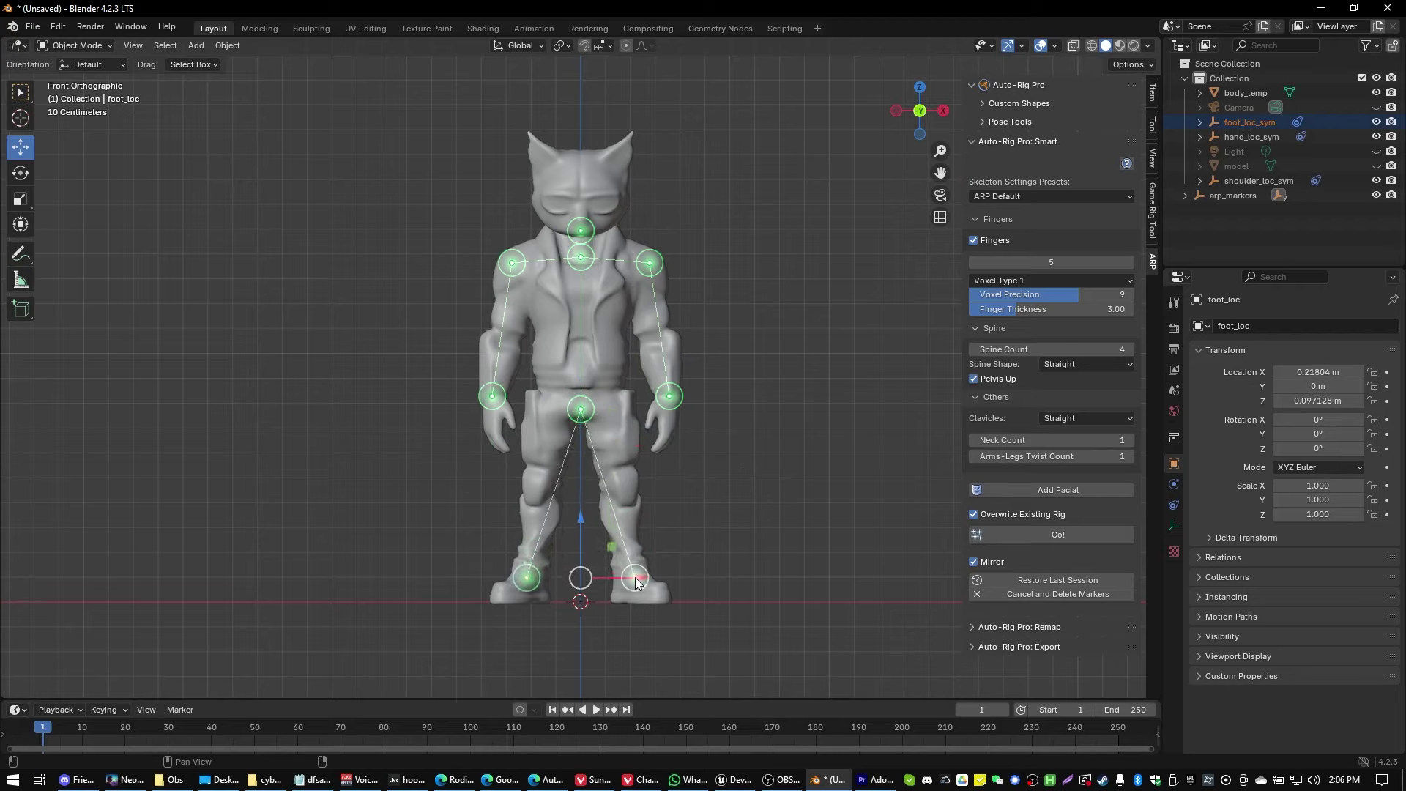
Set the ankle markers at the feet, choose the UE5 Manny-Quinn preset, and run Go!
left_click(636, 582)
left_click(1033, 196)
left_click(1023, 246)
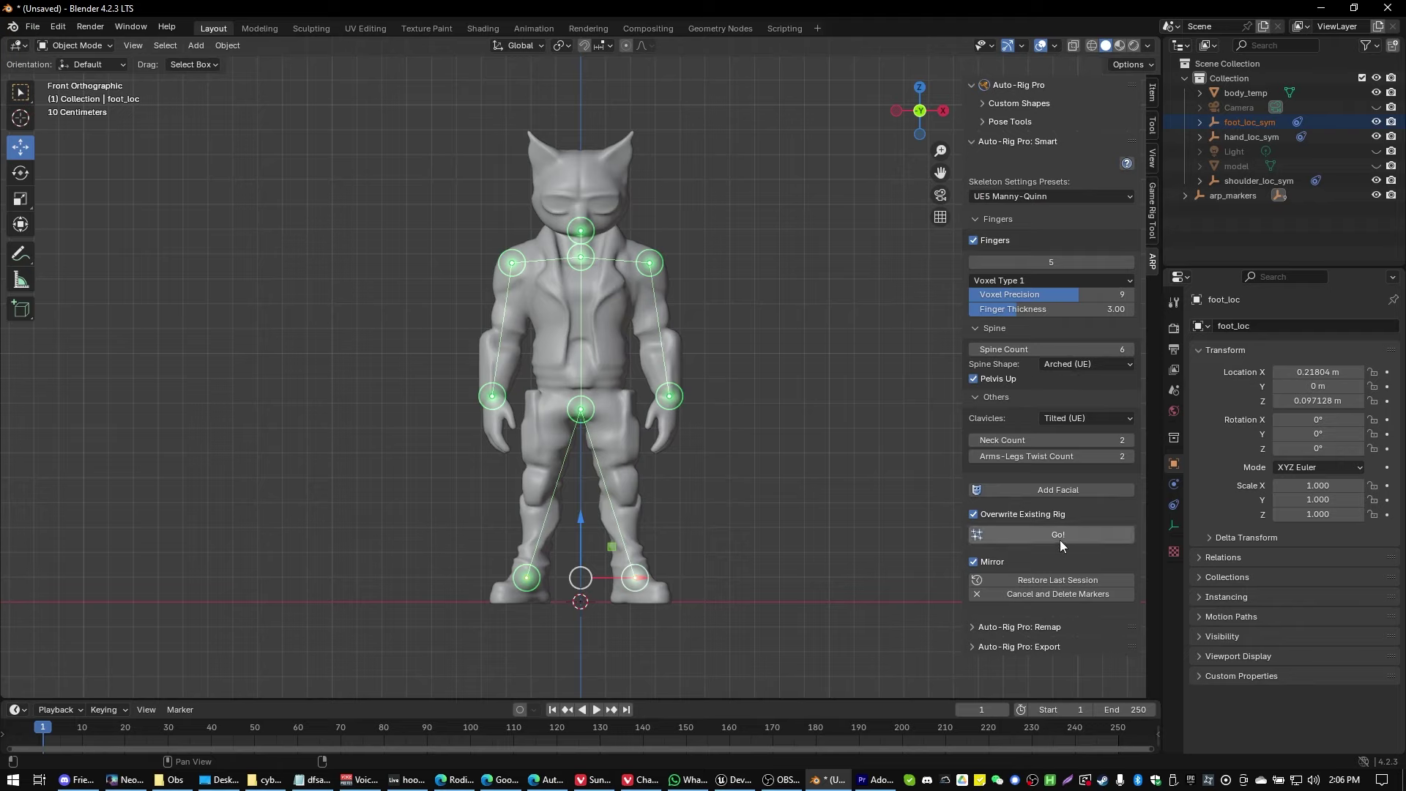
left_click(1040, 536)
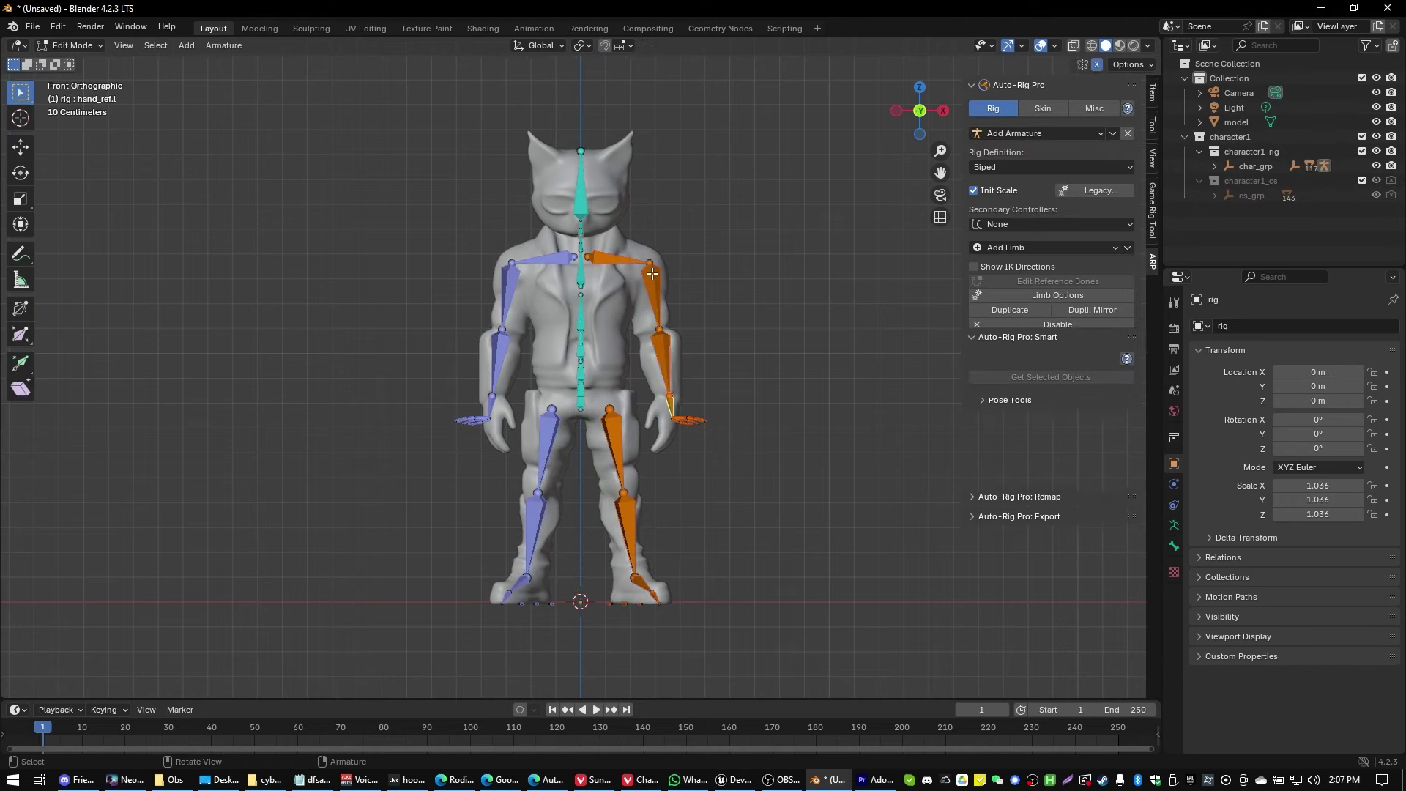
Zoom in to inspect the generated reference bones in Edit Mode.
scroll(630, 260, "up", 1)
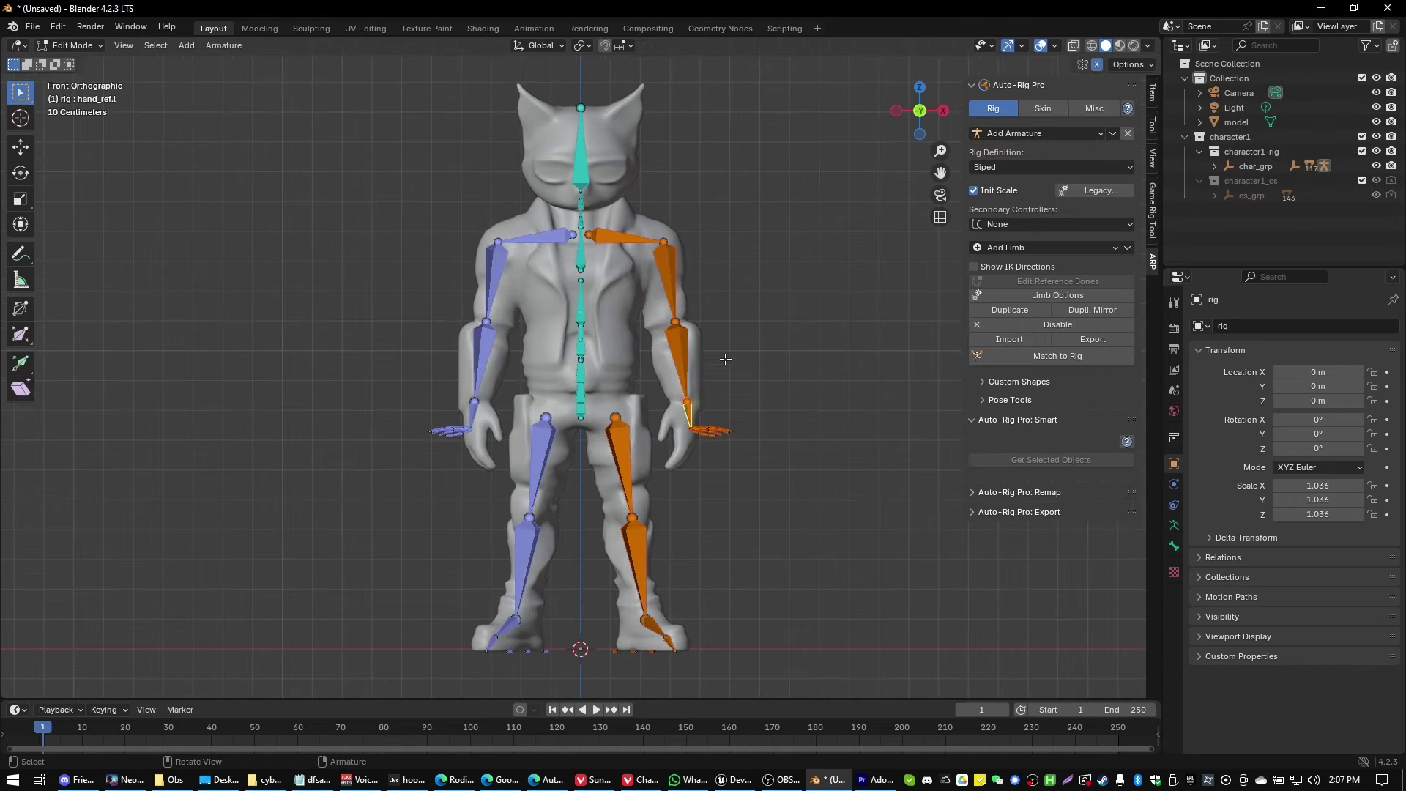
scroll(725, 362, "up", 4)
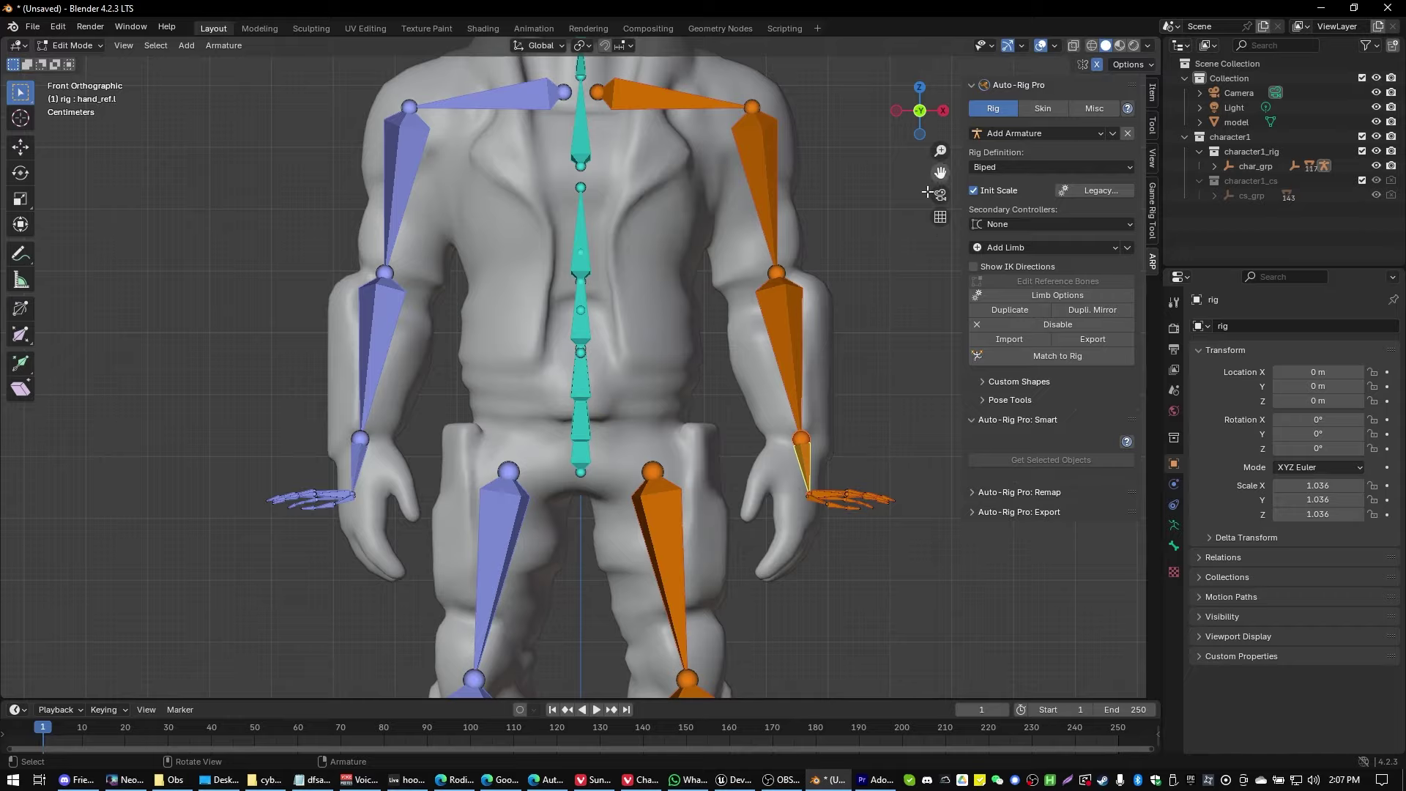
Box-select the orange hand's finger bones and rotate them so the fingers point down.
middle_click_drag(868, 412, 813, 441)
left_click_drag(932, 607, 794, 498)
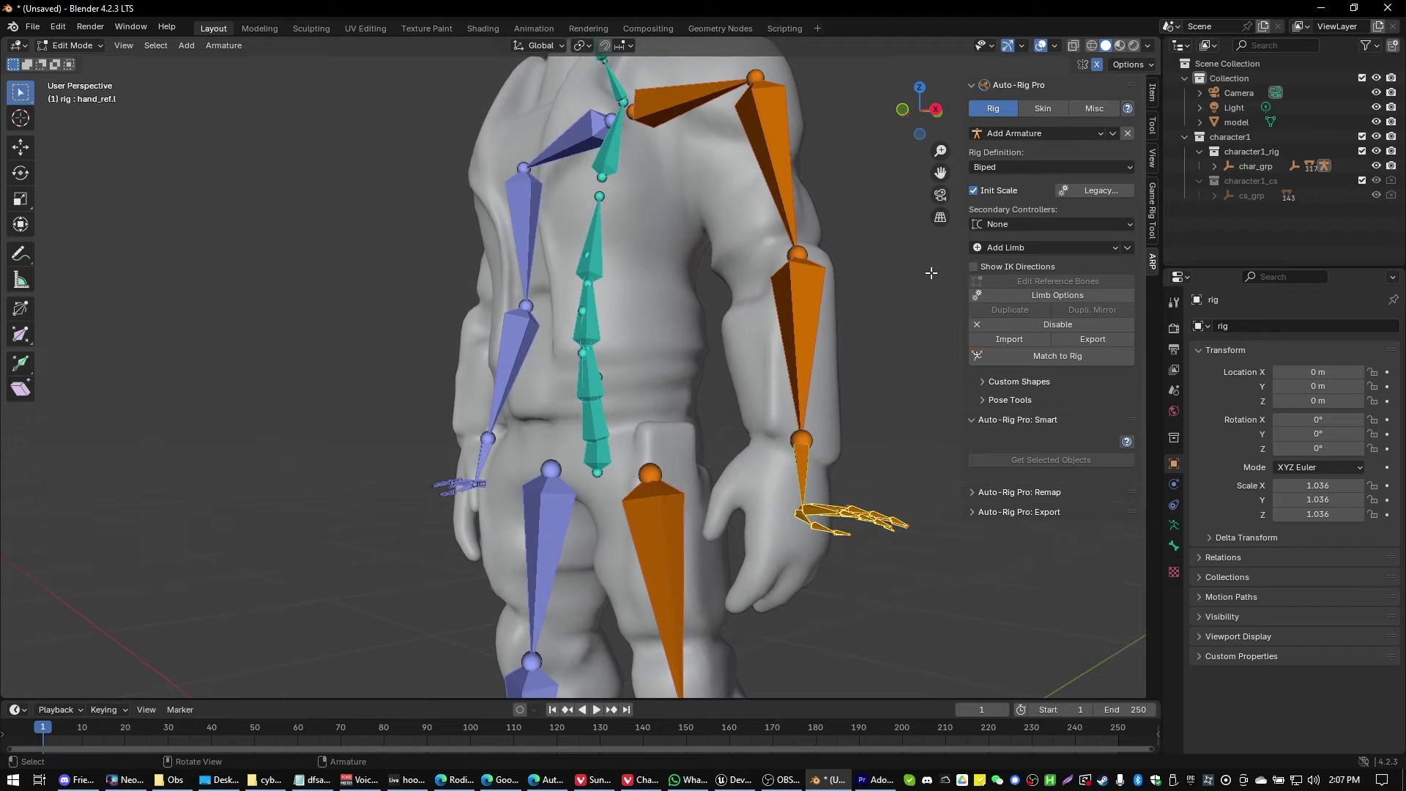
left_click(21, 174)
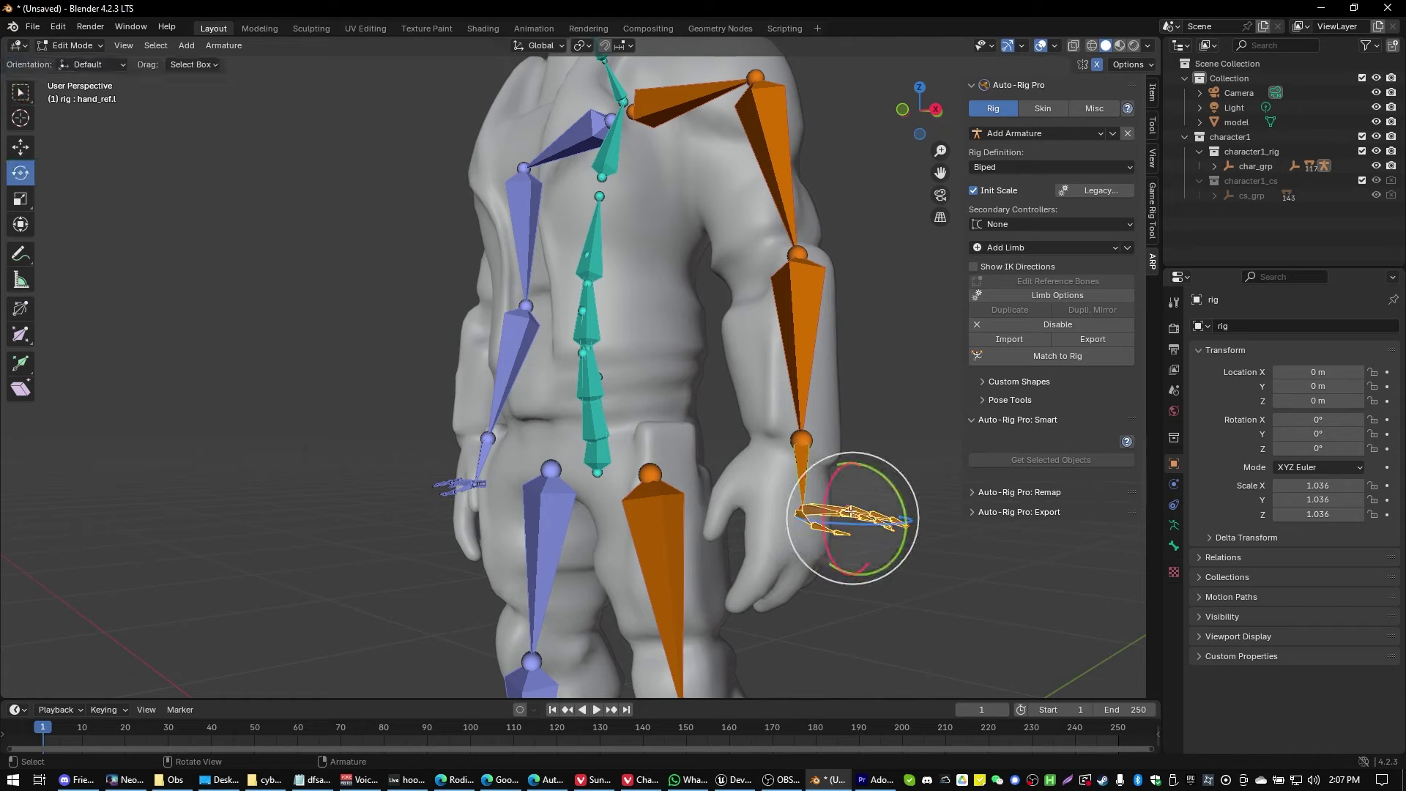
left_click_drag(872, 468, 908, 520)
left_click(815, 449)
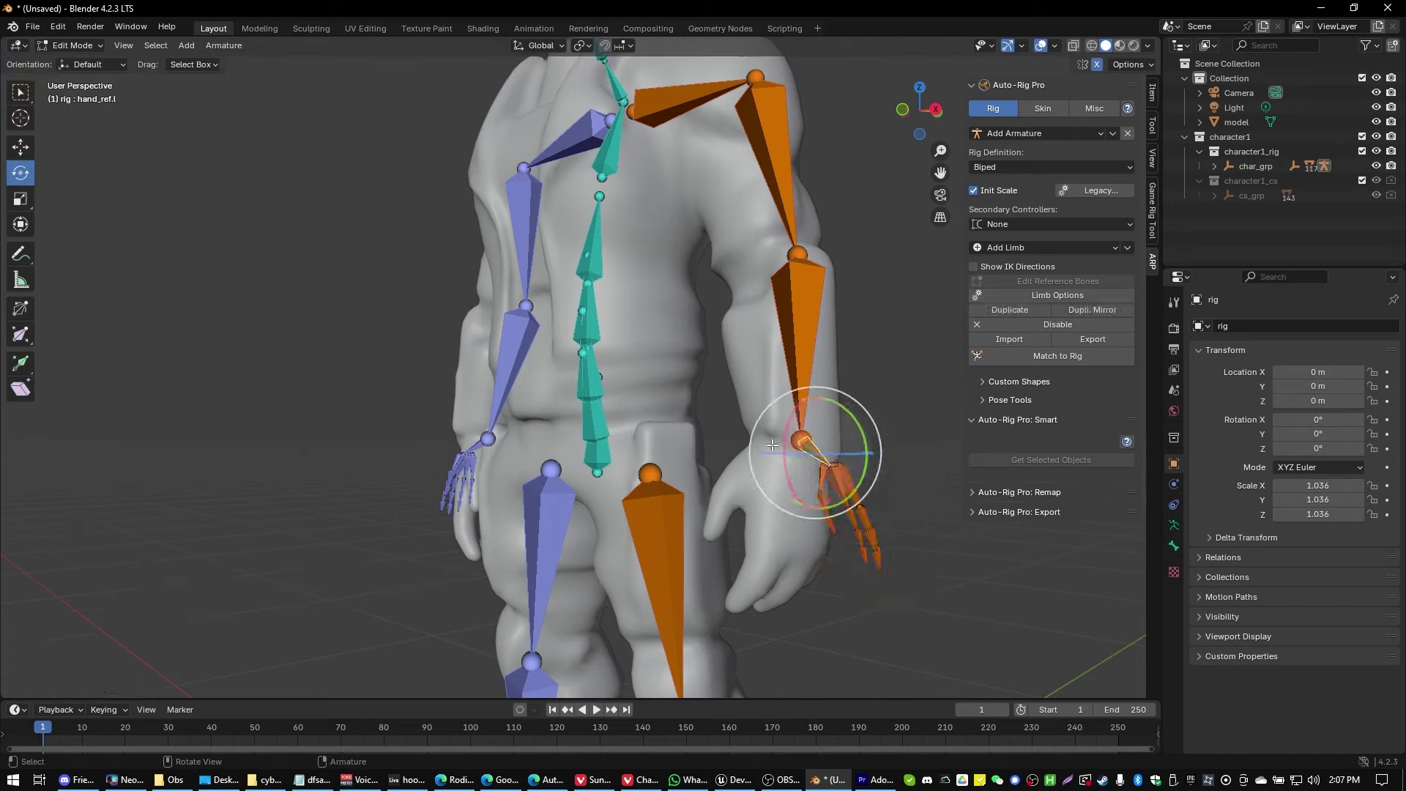
left_click_drag(864, 448, 866, 461)
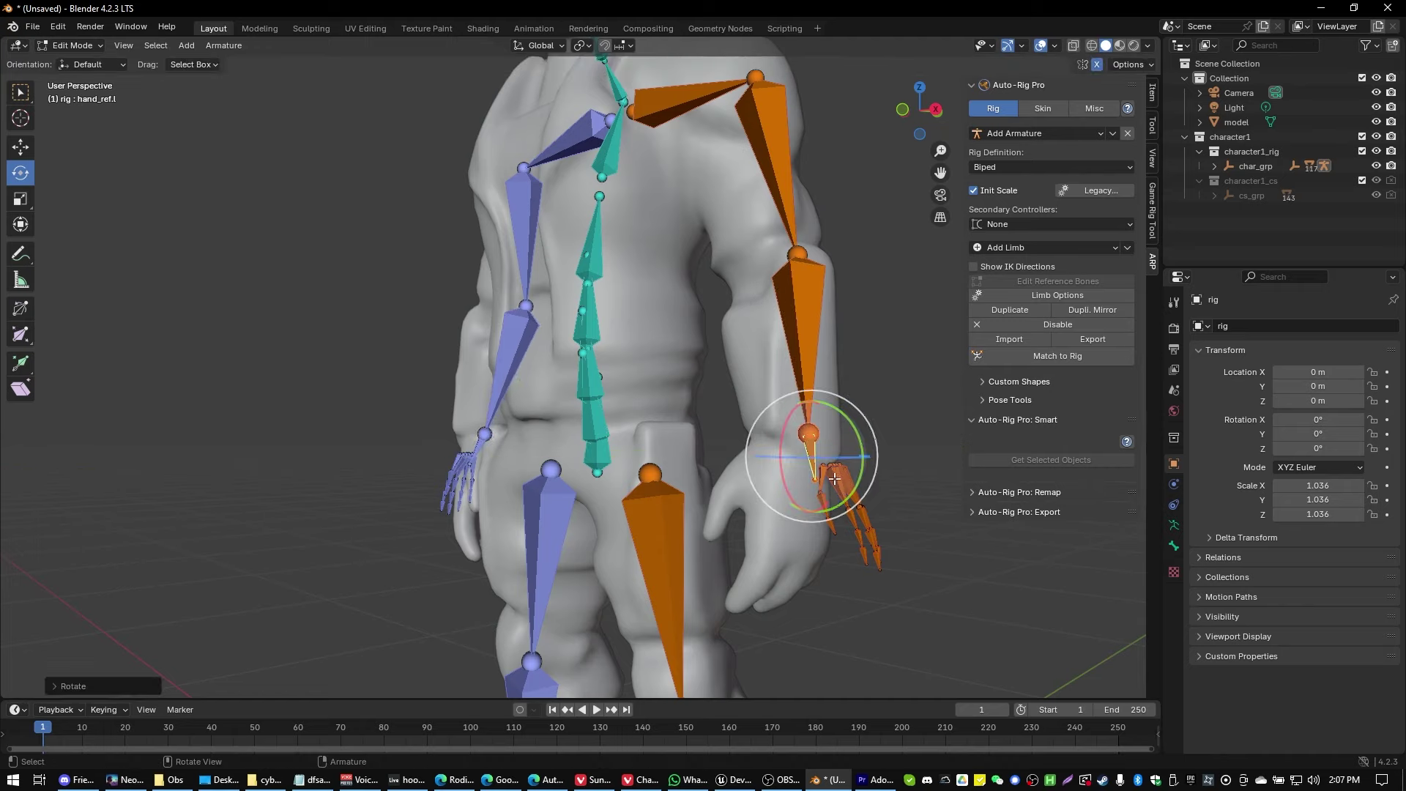
Try sliding the index finger and hand bones along X, cancelling both moves.
left_click(835, 479)
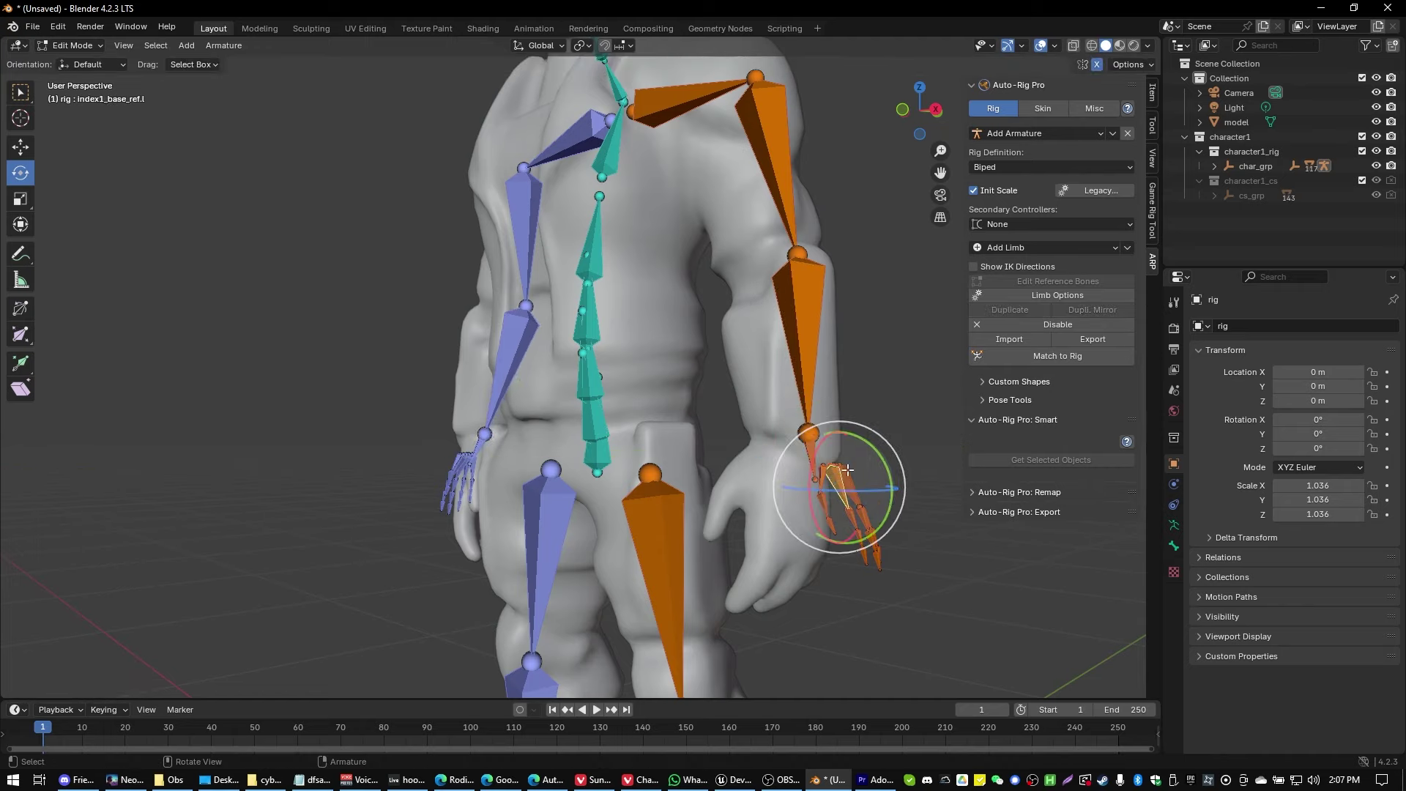
left_click(20, 146)
left_click_drag(889, 490, 861, 489)
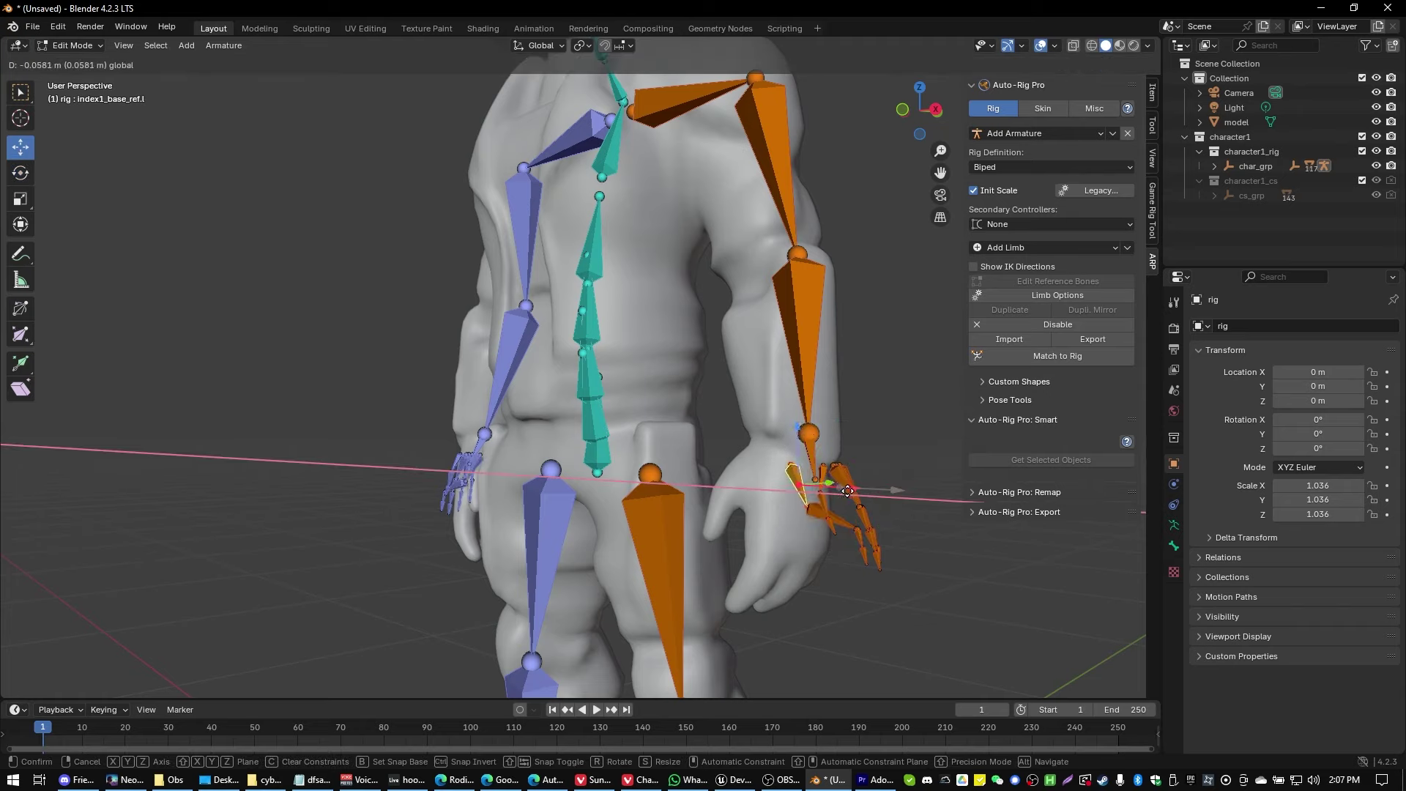
key("Escape")
left_click_drag(930, 623, 812, 463)
left_click_drag(907, 522, 924, 524)
key("Escape")
Reselect the hand bones from the front and shift them along X to fit the hand.
middle_click_drag(868, 538, 940, 585)
left_click_drag(895, 583, 830, 431, "ctrl")
left_click_drag(897, 399, 834, 577)
left_click_drag(916, 505, 862, 506)
left_click(749, 403)
key("shift+space")
key("r")
key("shift+space")
key("g")
Select the index finger base bone, then leave bone editing for Object Mode.
middle_click_drag(749, 402, 729, 311)
scroll(743, 540, "up", 2)
left_click(743, 541)
scroll(744, 541, "down", 6)
key("Tab")
Match the control rig to the reference bones and check it from the side.
left_click(1051, 356)
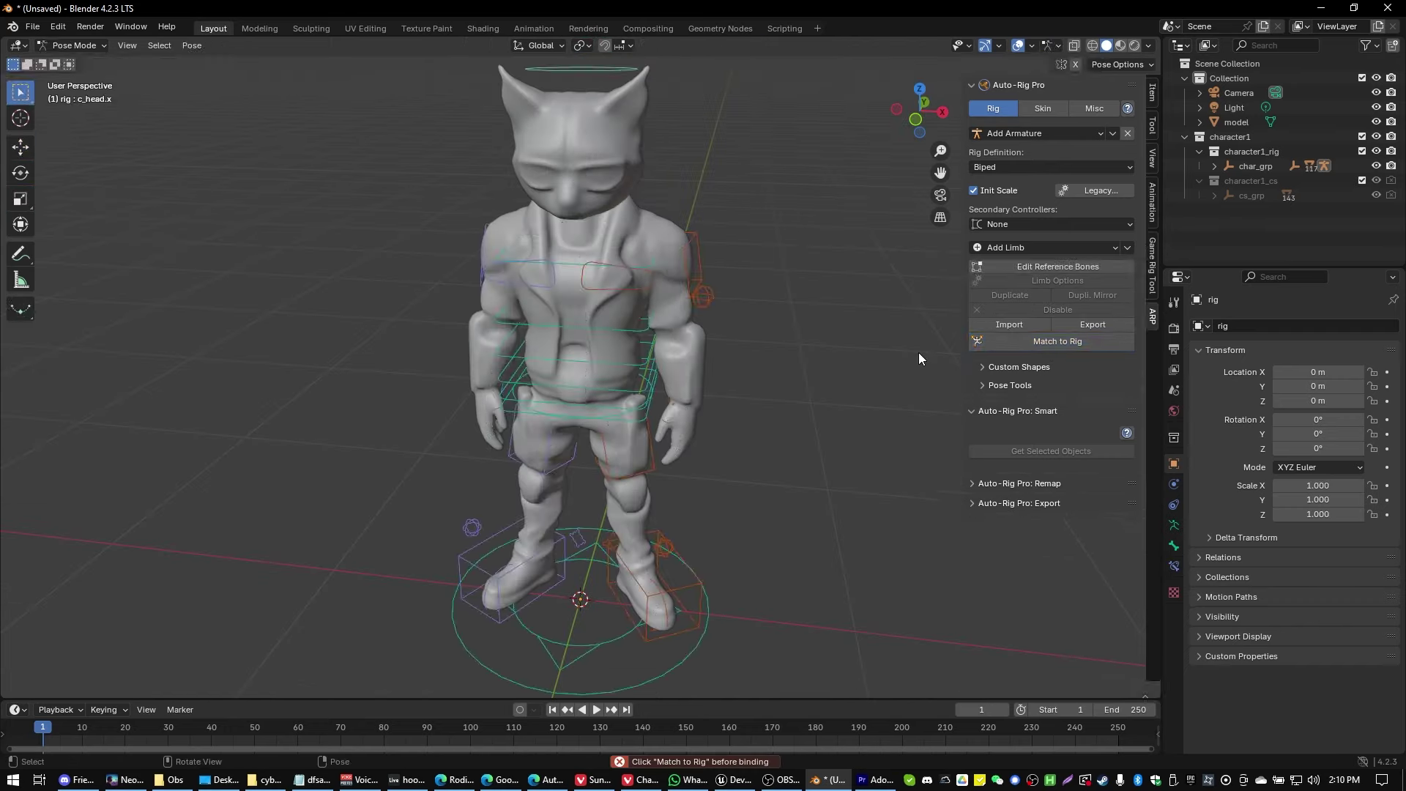
middle_click_drag(810, 406, 828, 383)
scroll(744, 284, "up", 5)
scroll(744, 279, "down", 1)
Back in Object Mode, select the cat mesh then the rig and bind them with the Voxelized engine.
left_click(1036, 112)
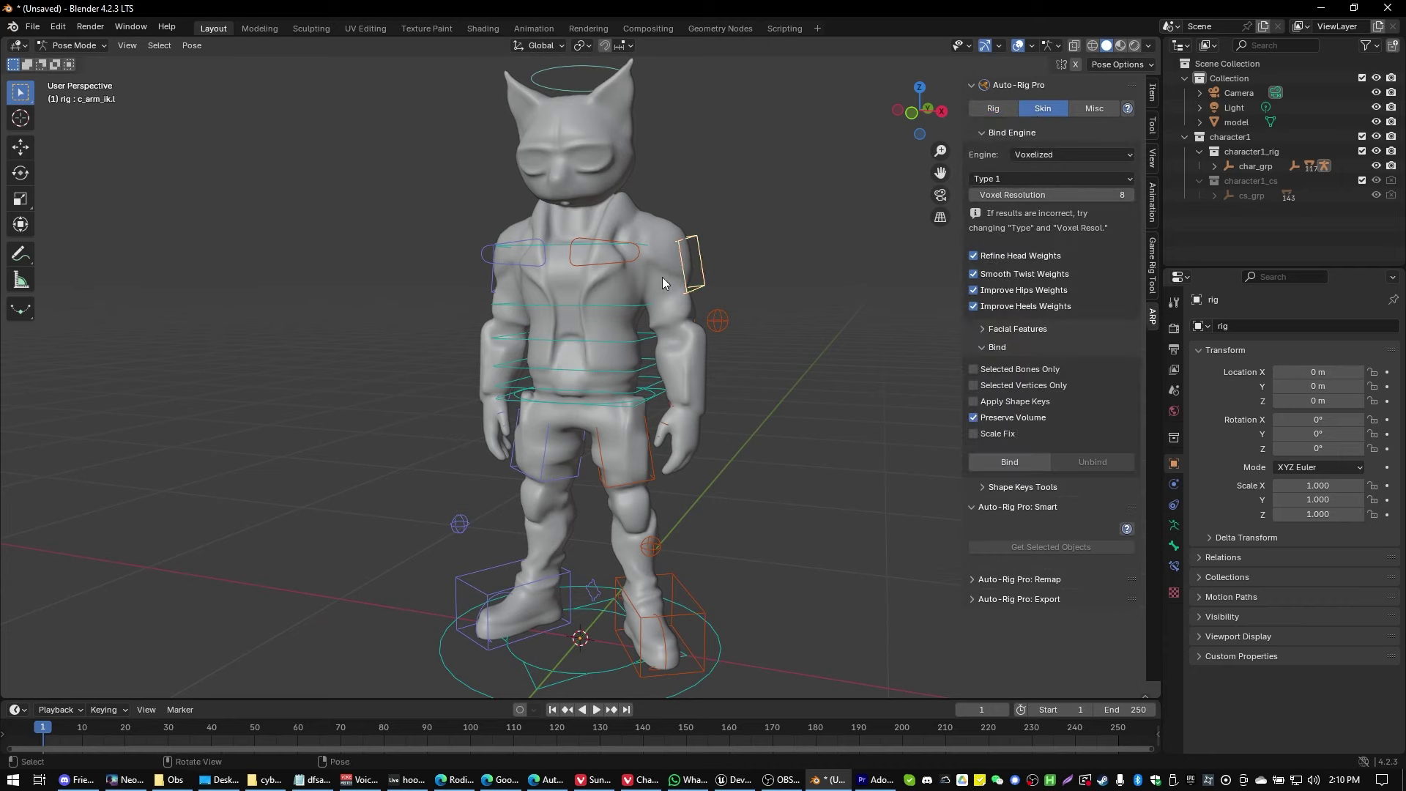
left_click(635, 205)
left_click(72, 45)
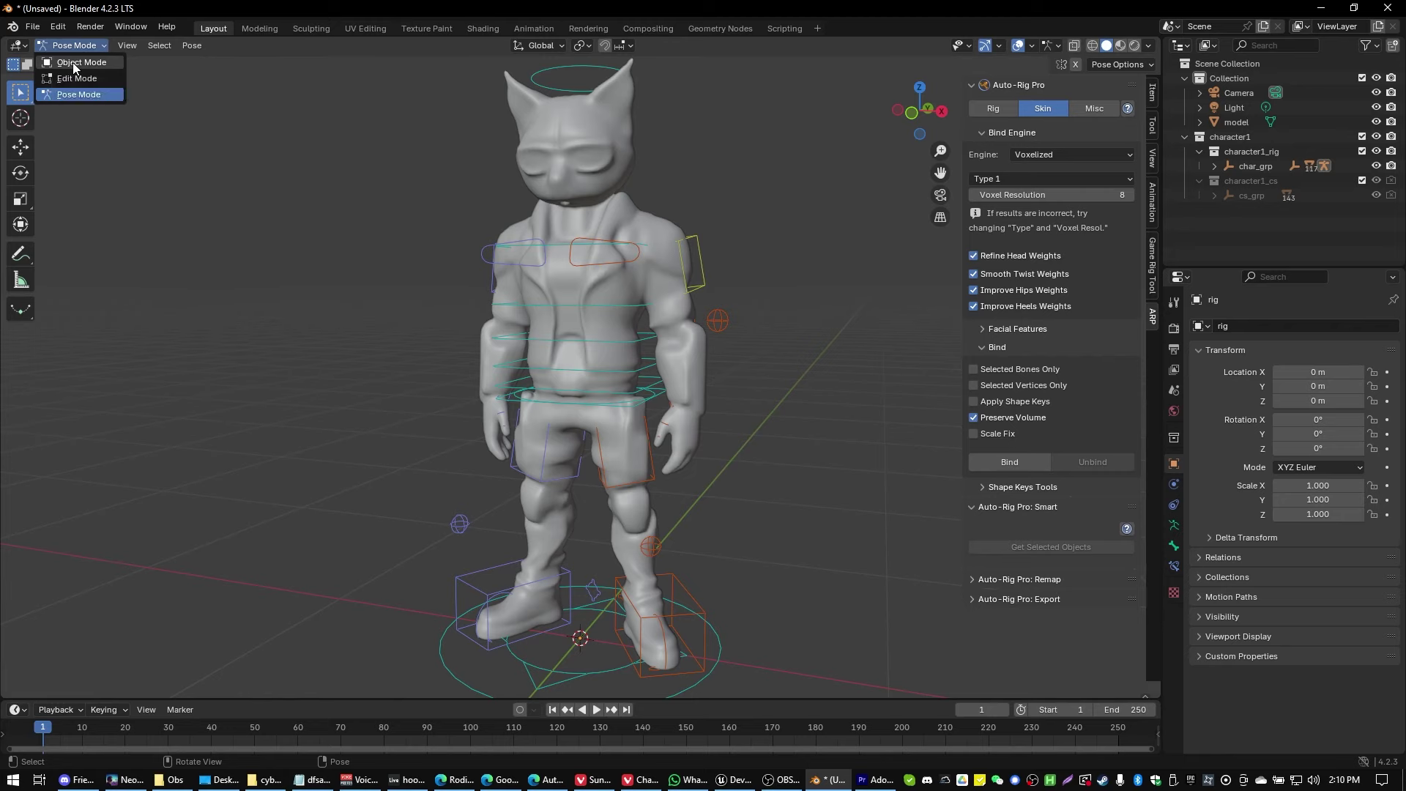
left_click(72, 63)
left_click(644, 225)
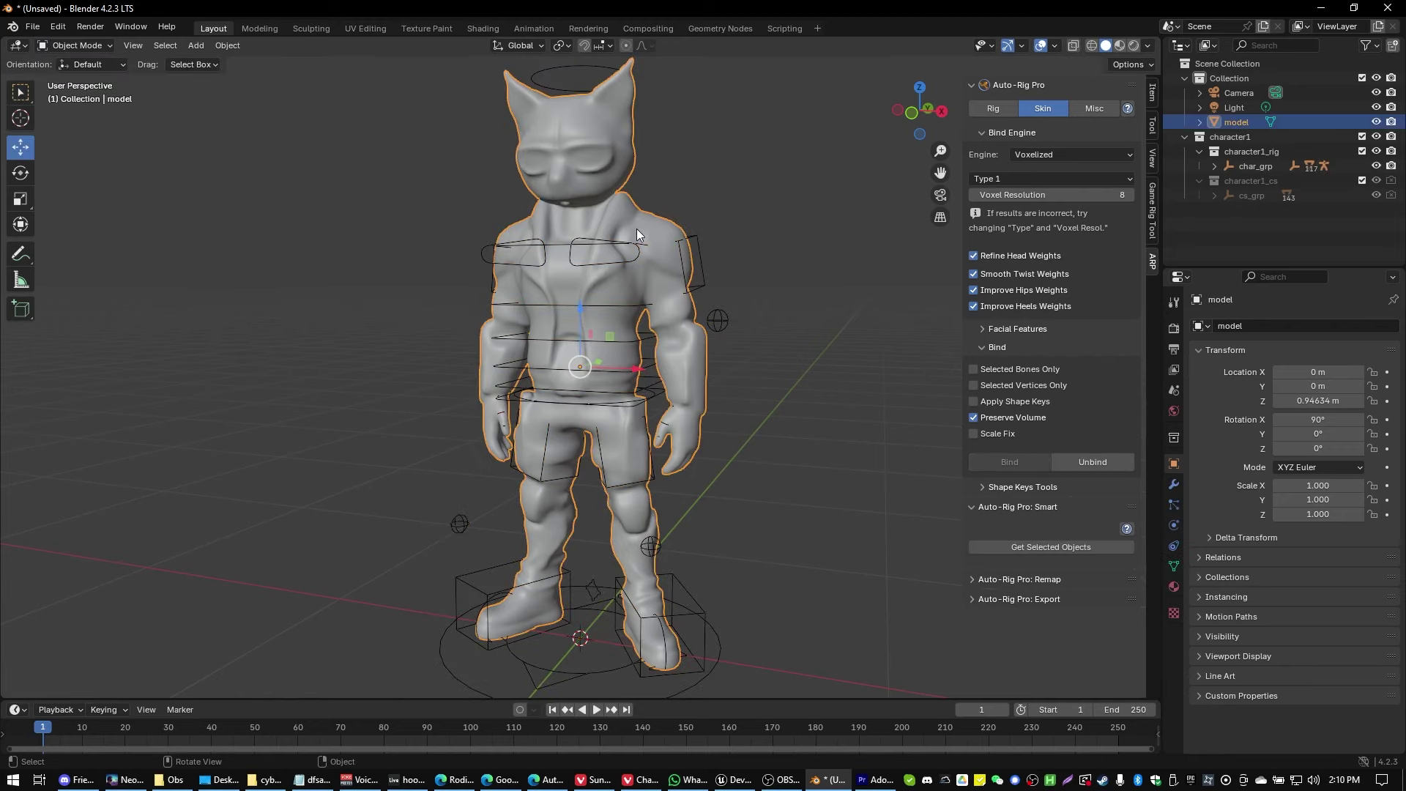
left_click(565, 64, "shift")
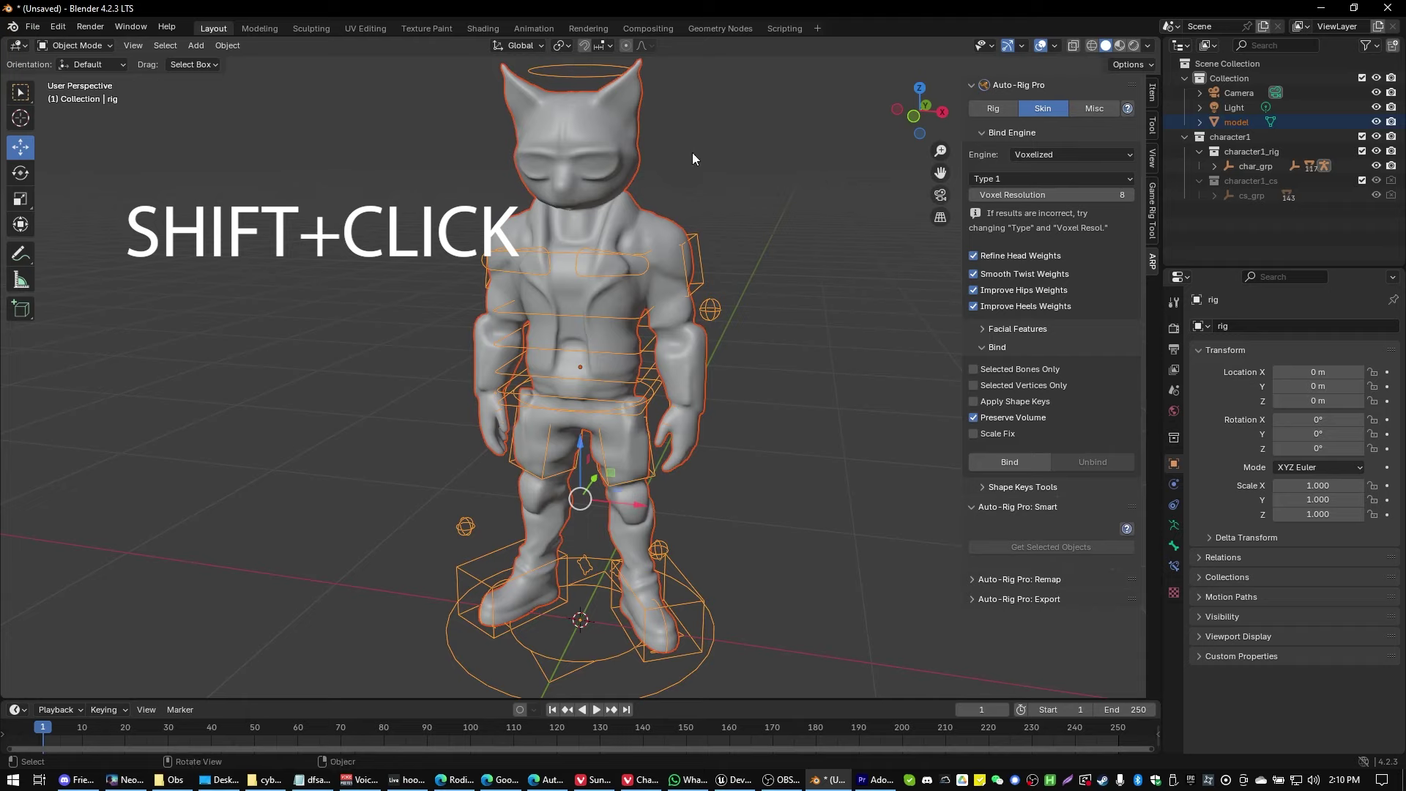
left_click(1048, 154)
left_click(1055, 191)
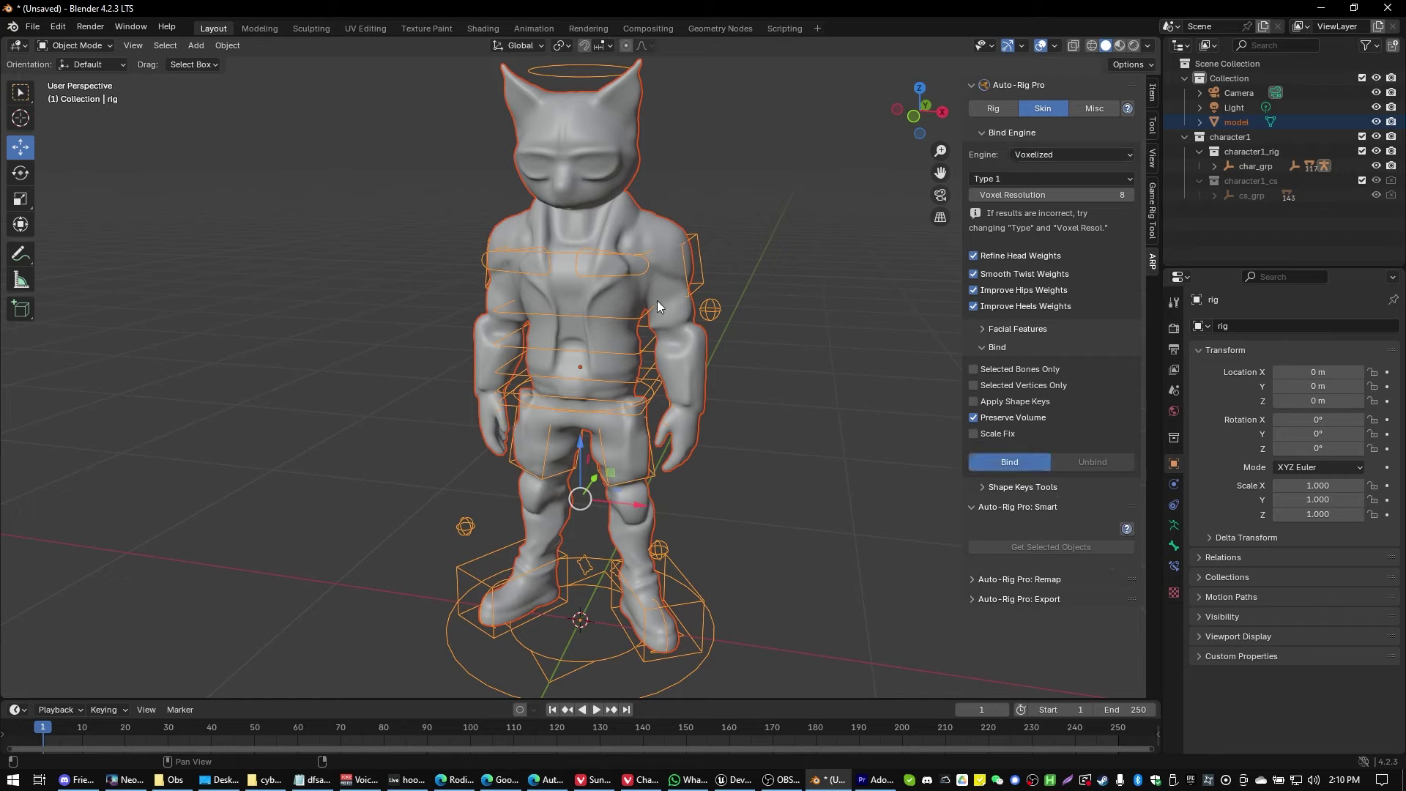
In Pose Mode, bend the c_spine_04.x controller to test the skinning, then undo it.
left_click(86, 44)
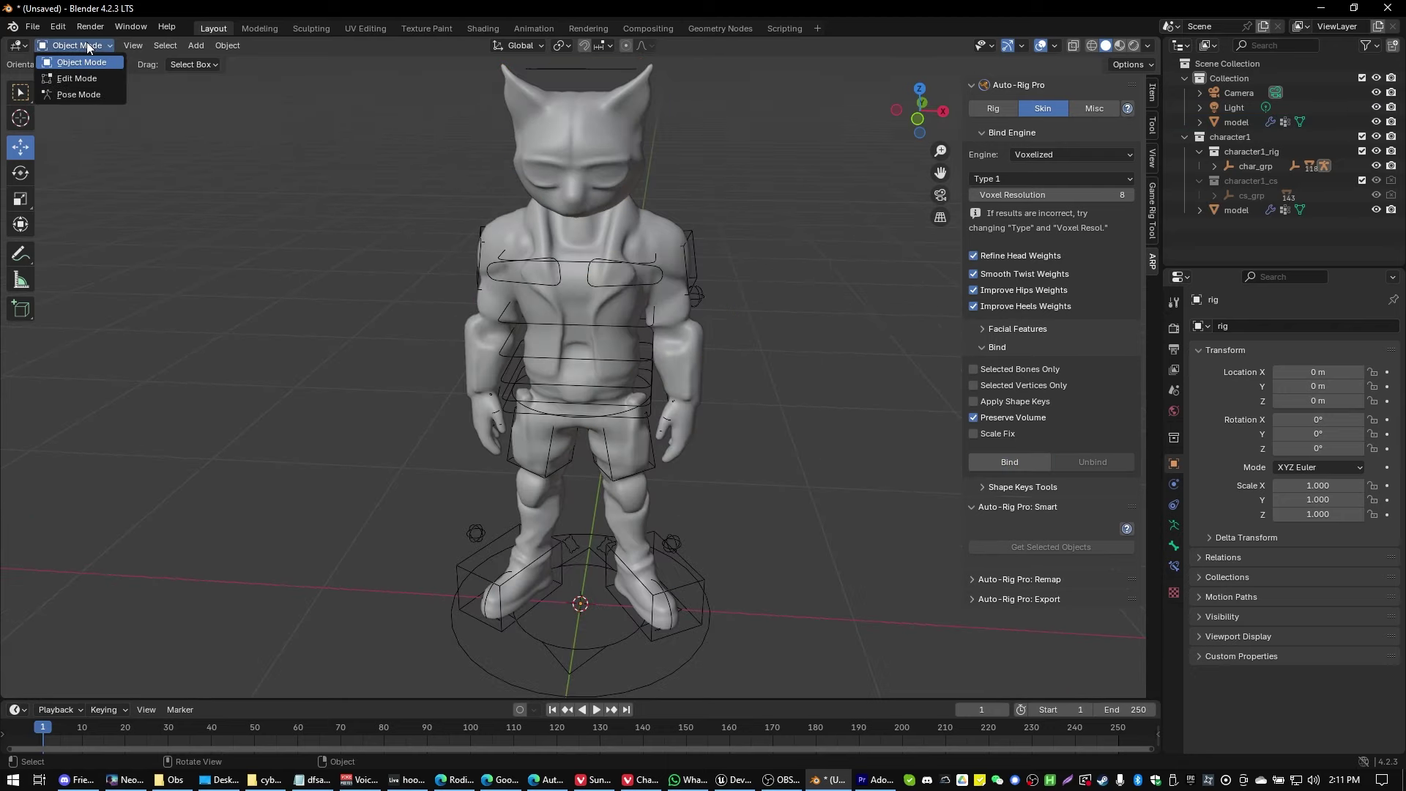
left_click(78, 96)
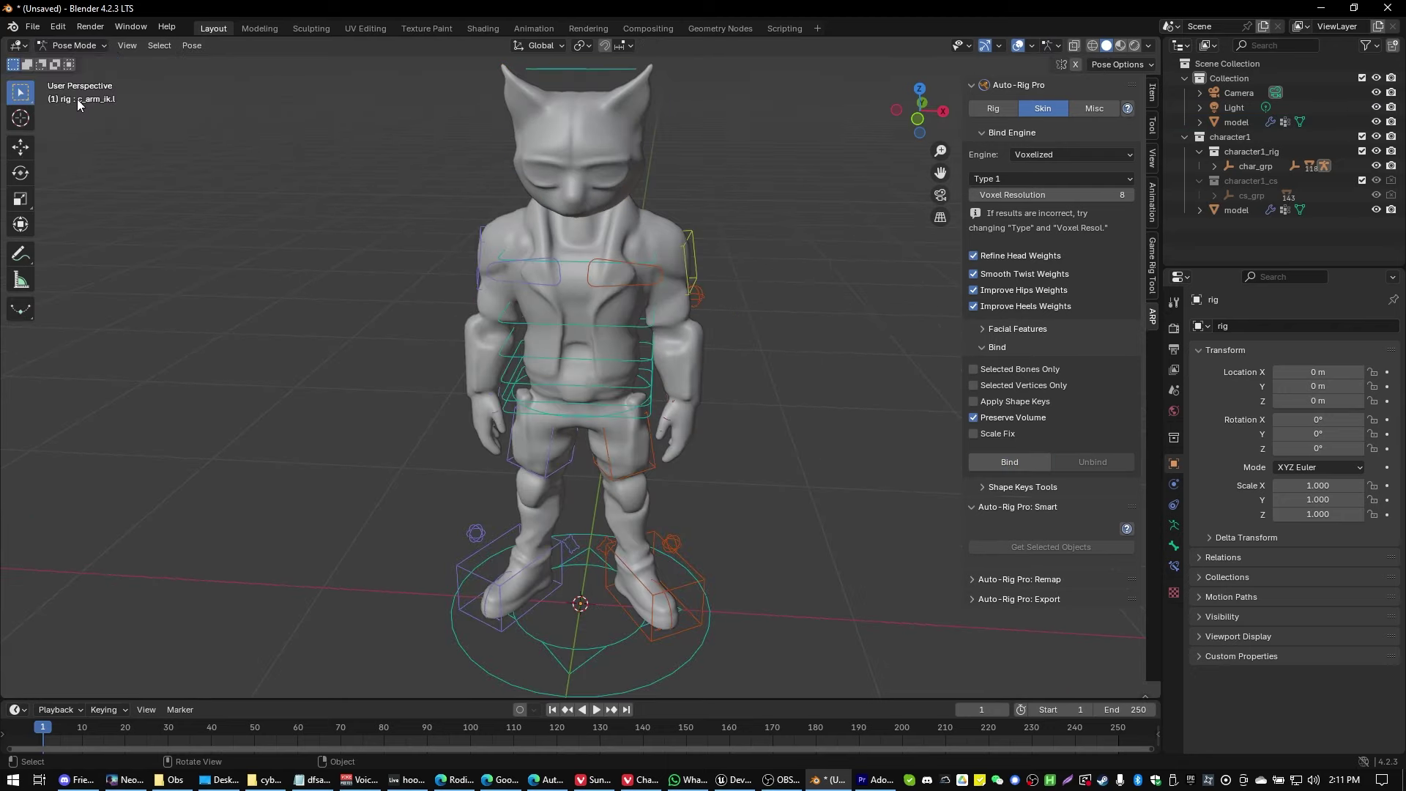
left_click(583, 324)
left_click(20, 173)
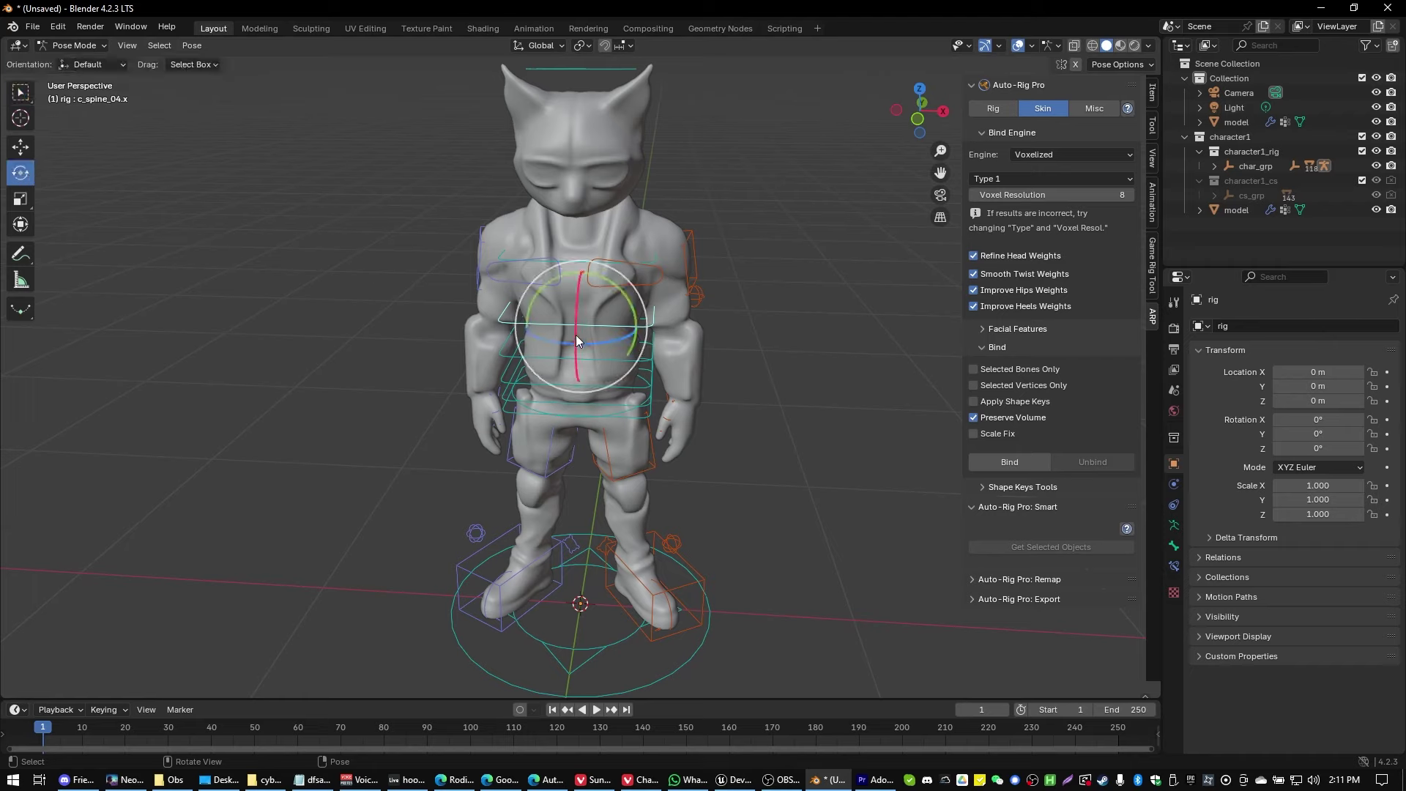
key("r")
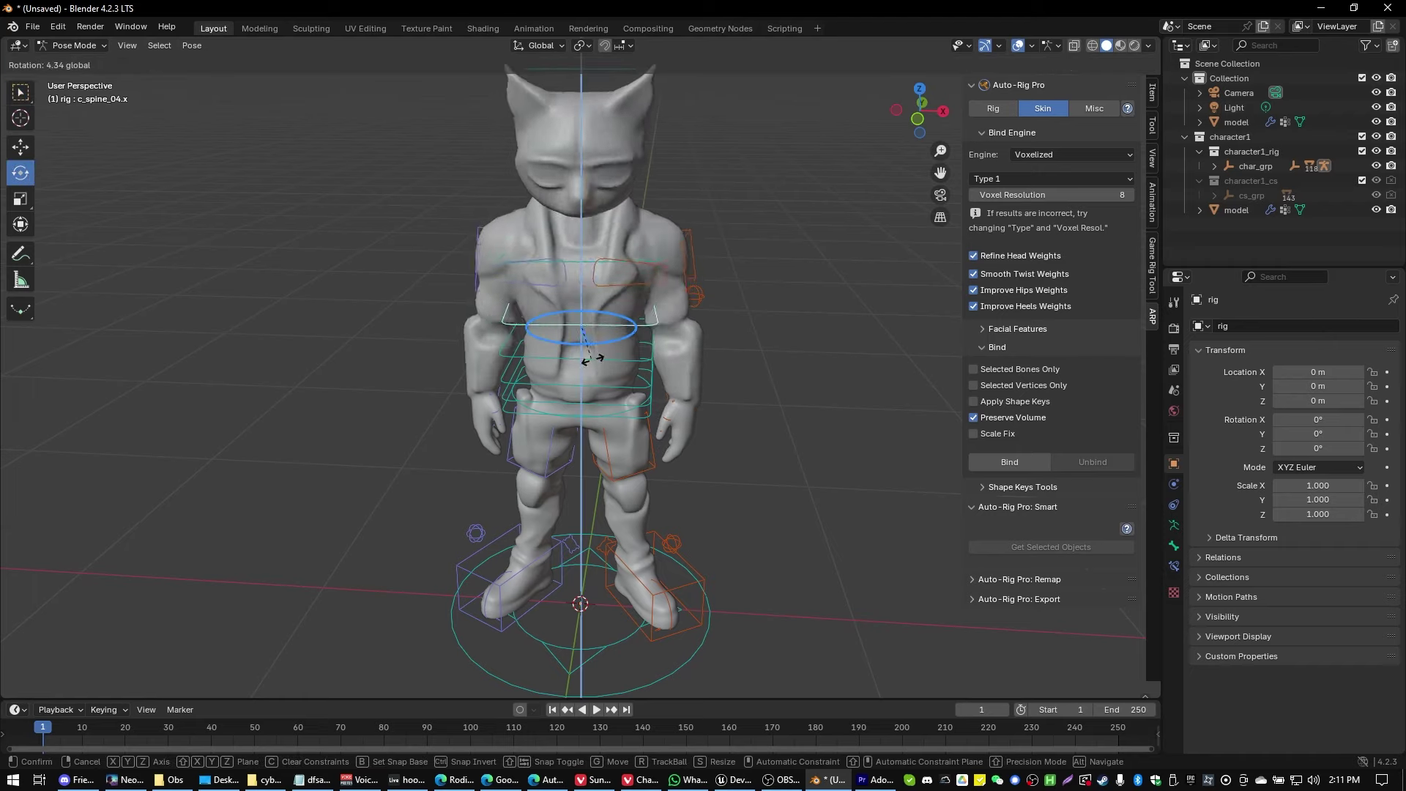
left_click(673, 588)
key("ctrl+z")
Lift the c_foot_ik.l controller with the Move gizmo to test the leg deformation.
left_click(648, 588)
left_click(20, 147)
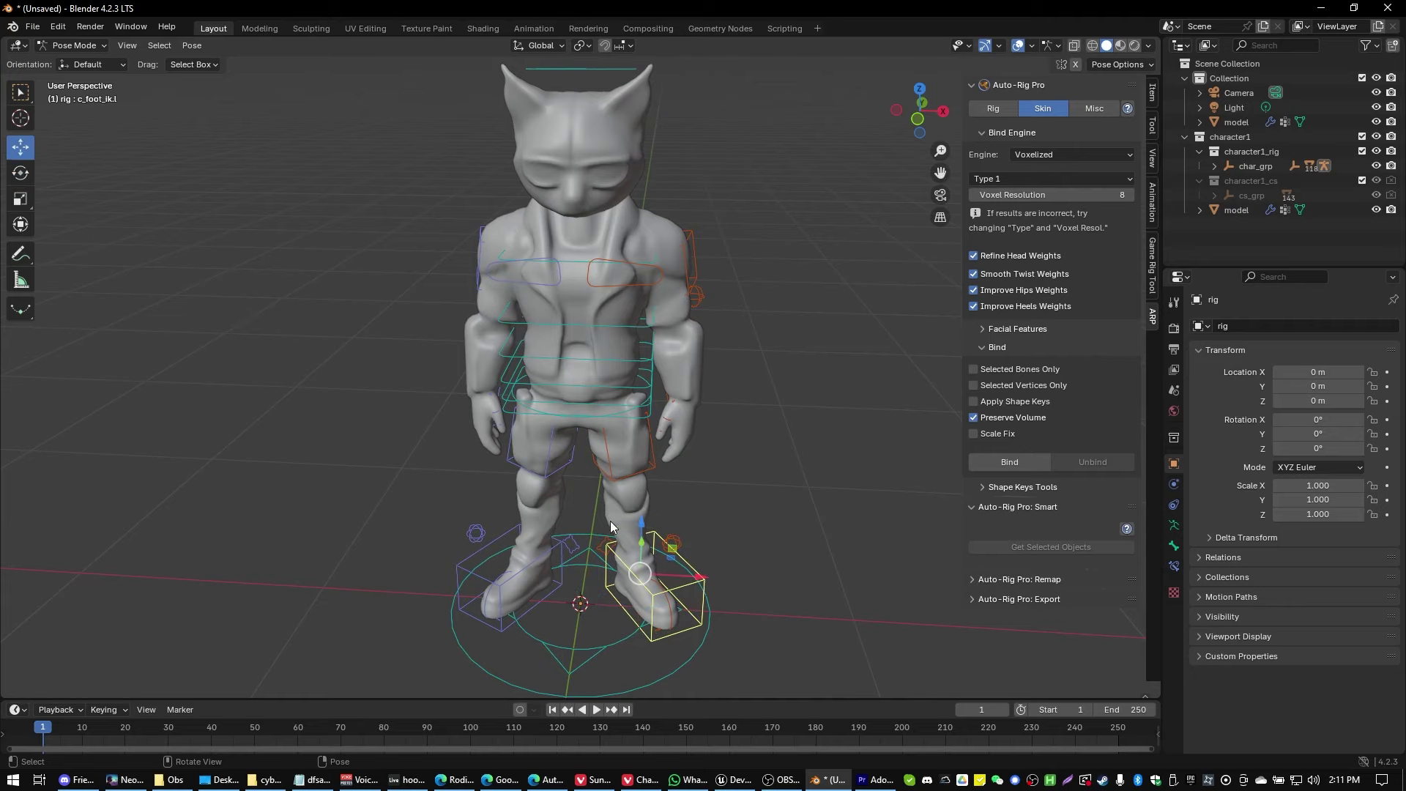
left_click_drag(638, 532, 677, 503)
middle_click_drag(816, 450, 829, 411)
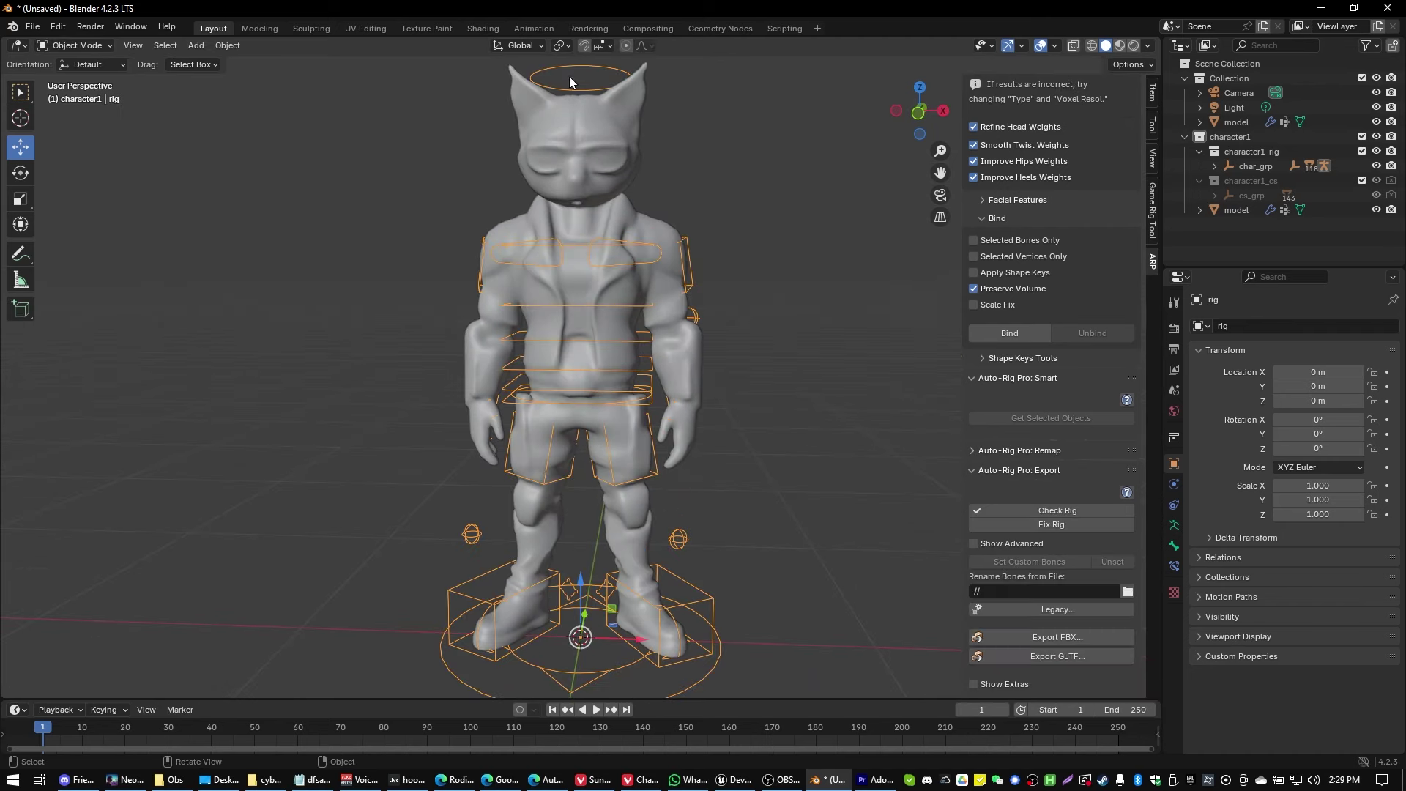
Select the whole rig and export it as cyborgcat.fbx with the Unreal Engine preset.
left_click(755, 239)
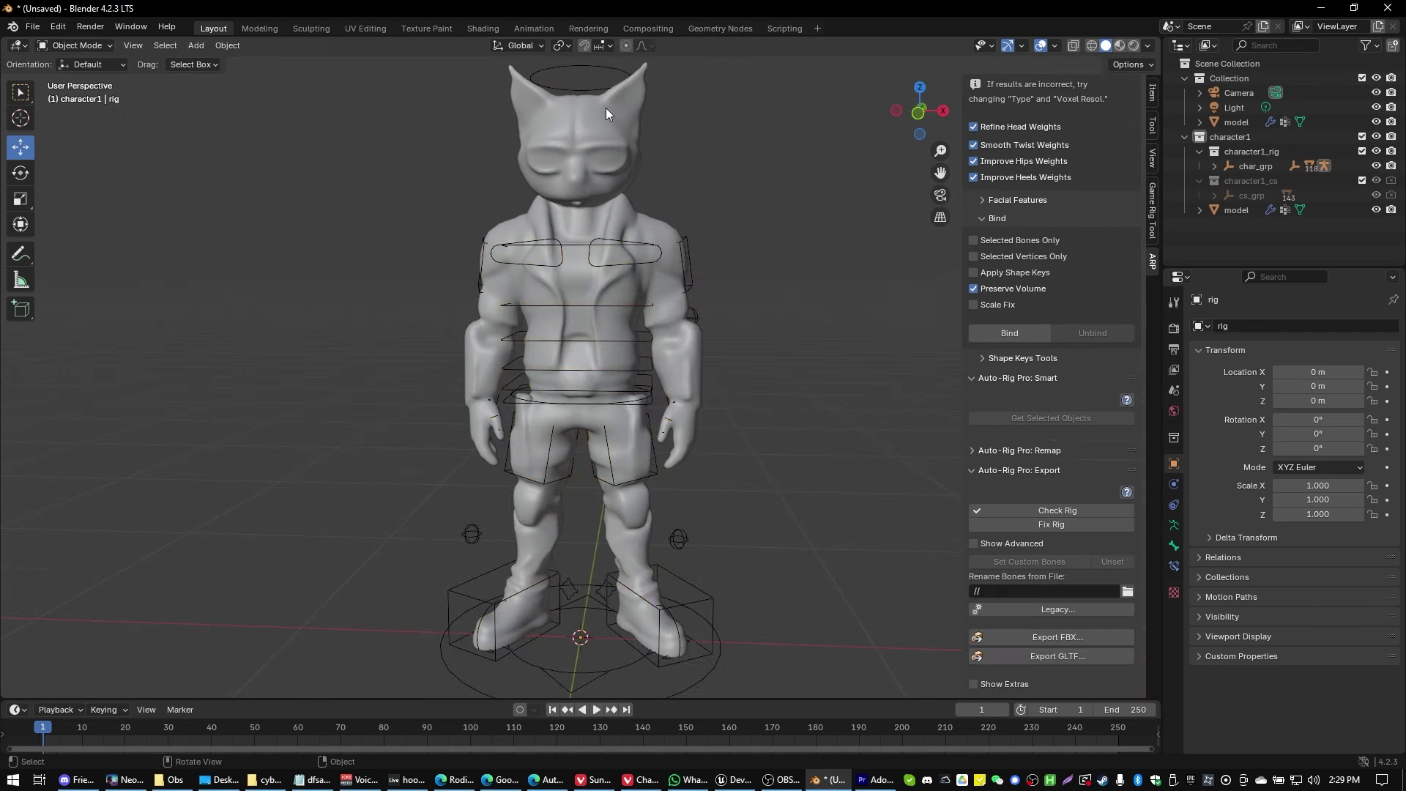
left_click(603, 68)
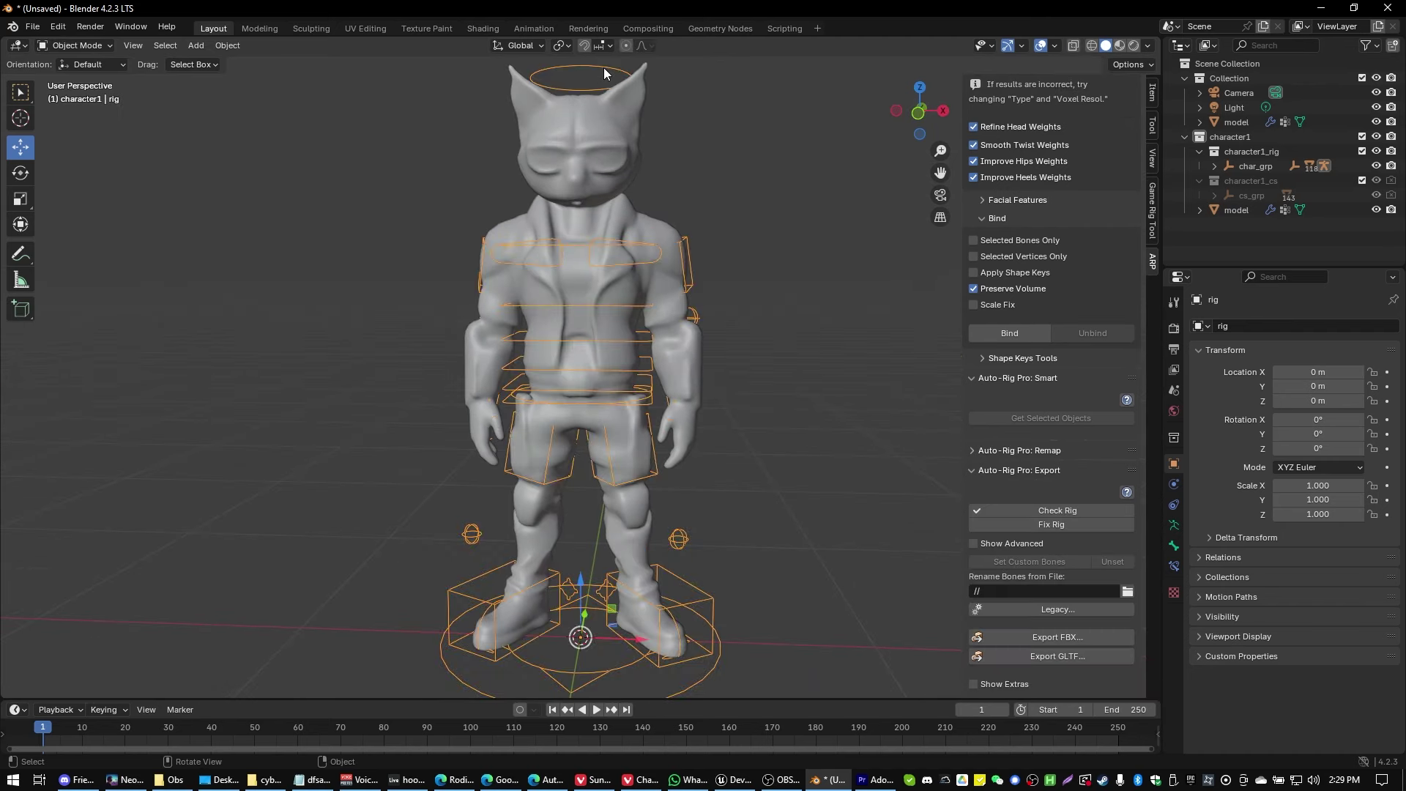
left_click(1037, 639)
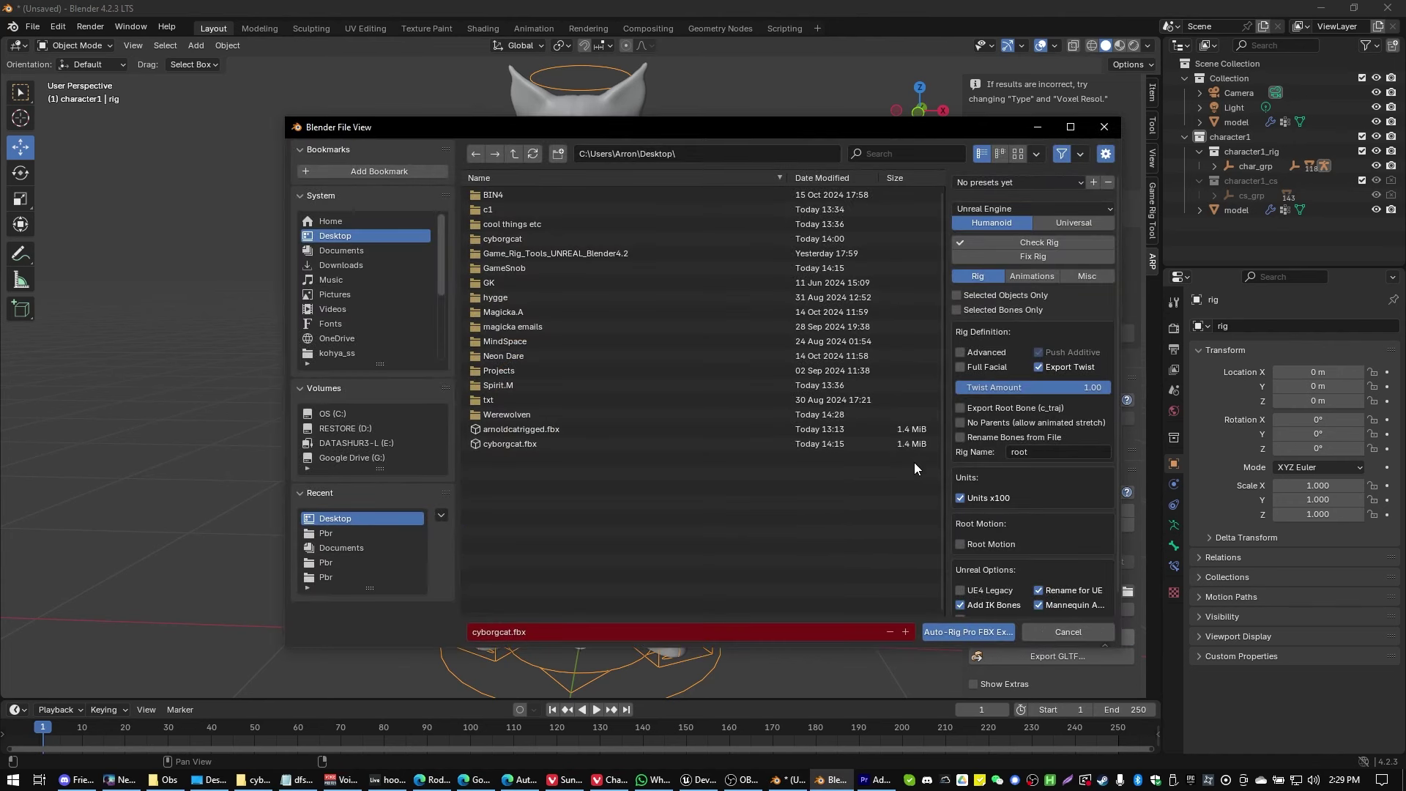
left_click(982, 205)
left_click(959, 221)
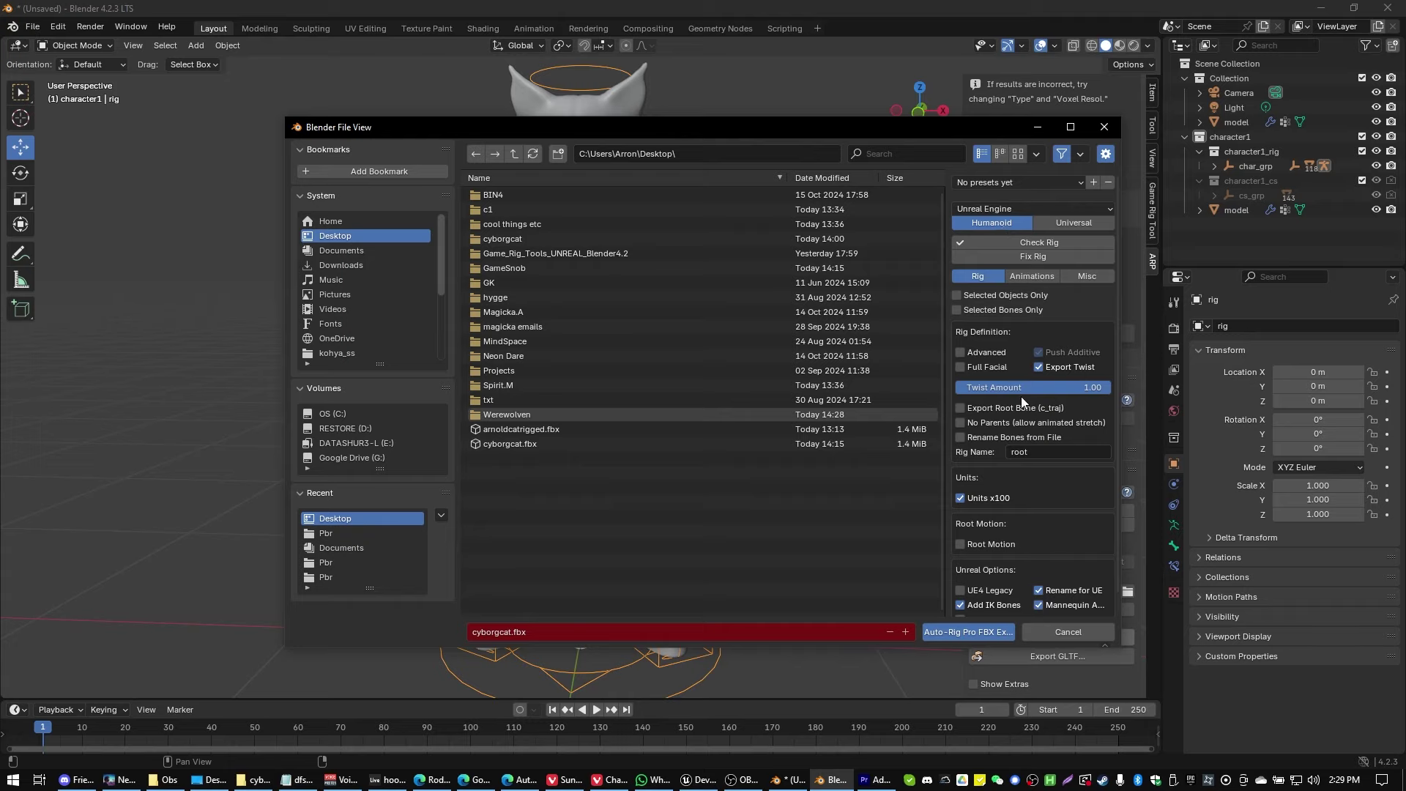
scroll(1036, 461, "down", 1)
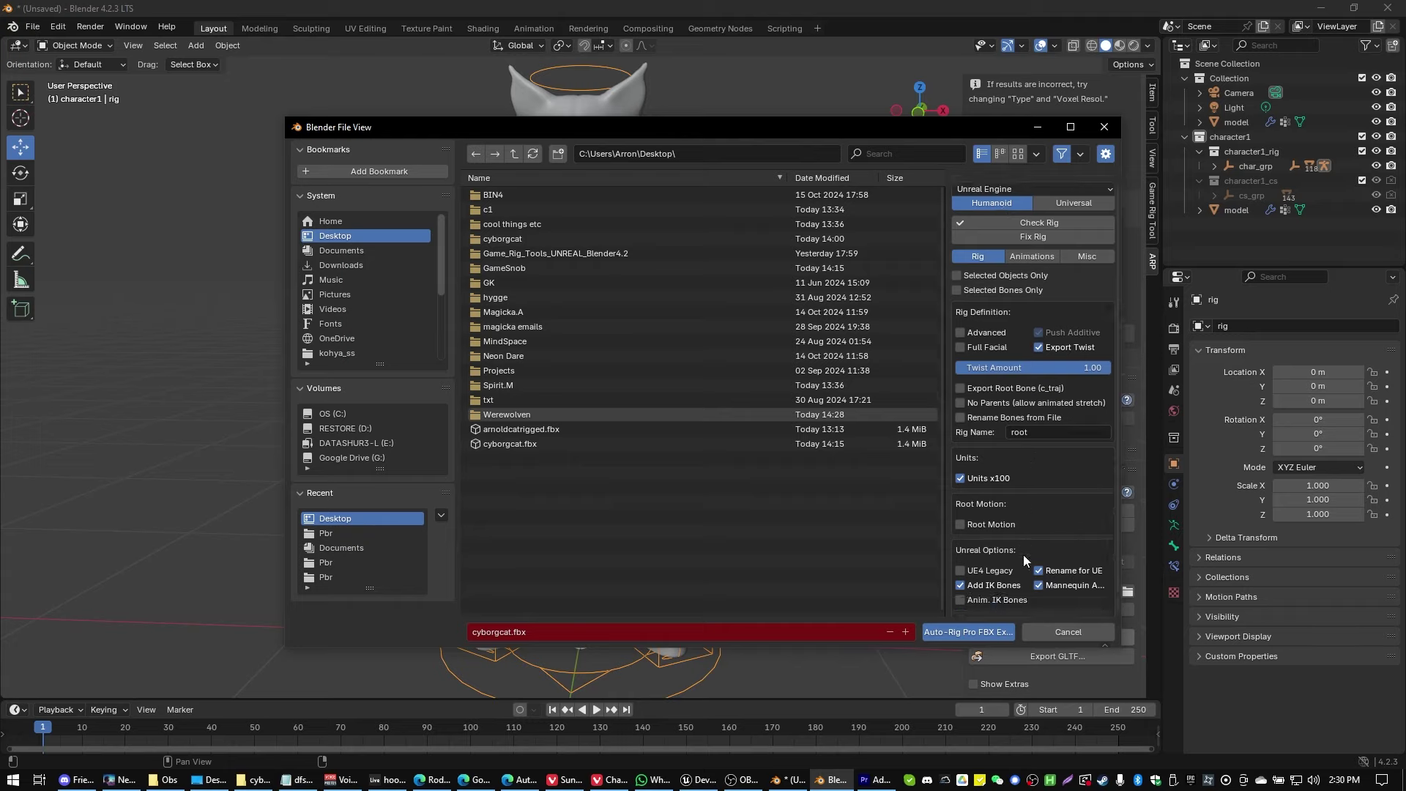
left_click(1003, 631)
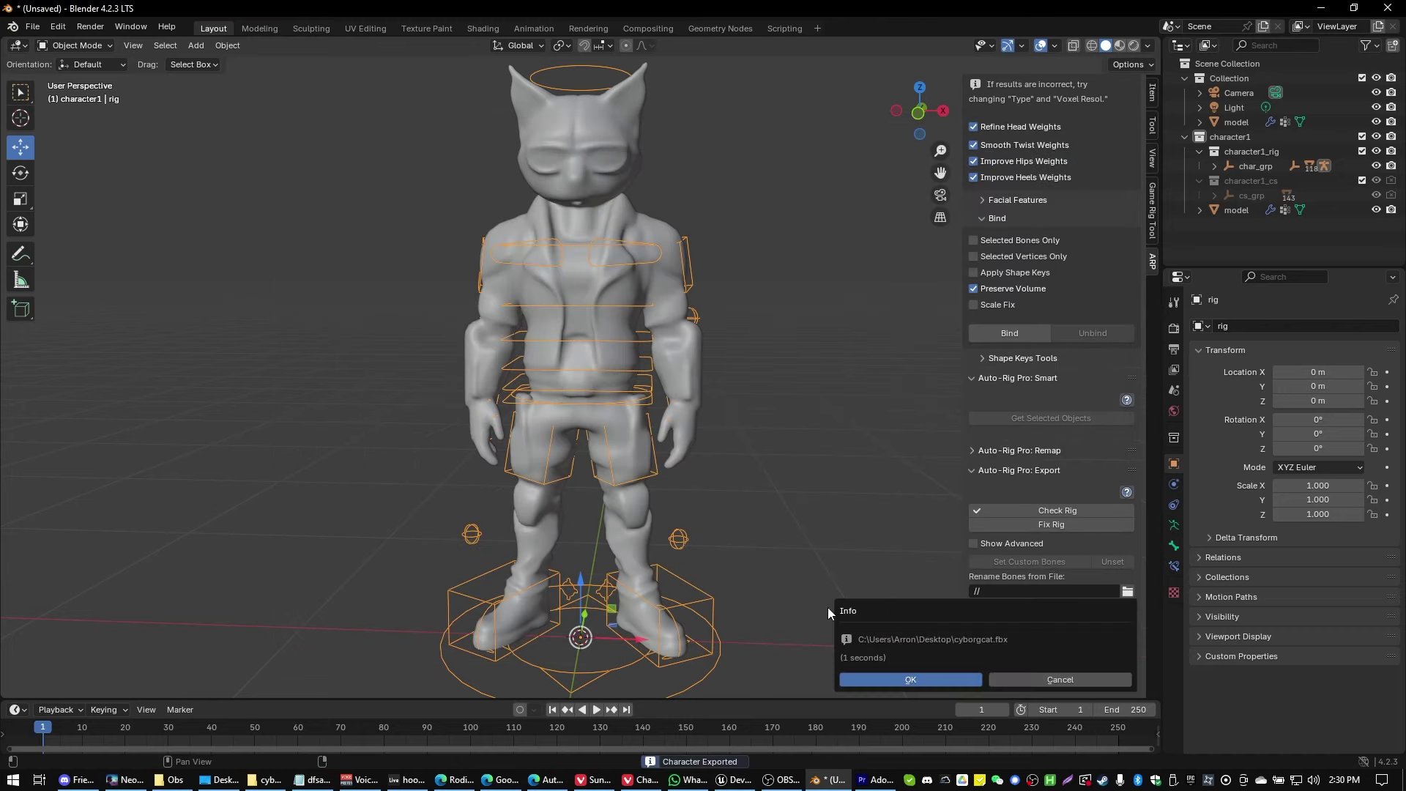
Dismiss the export confirmation and start an import into the newcybcat folder.
left_click(928, 678)
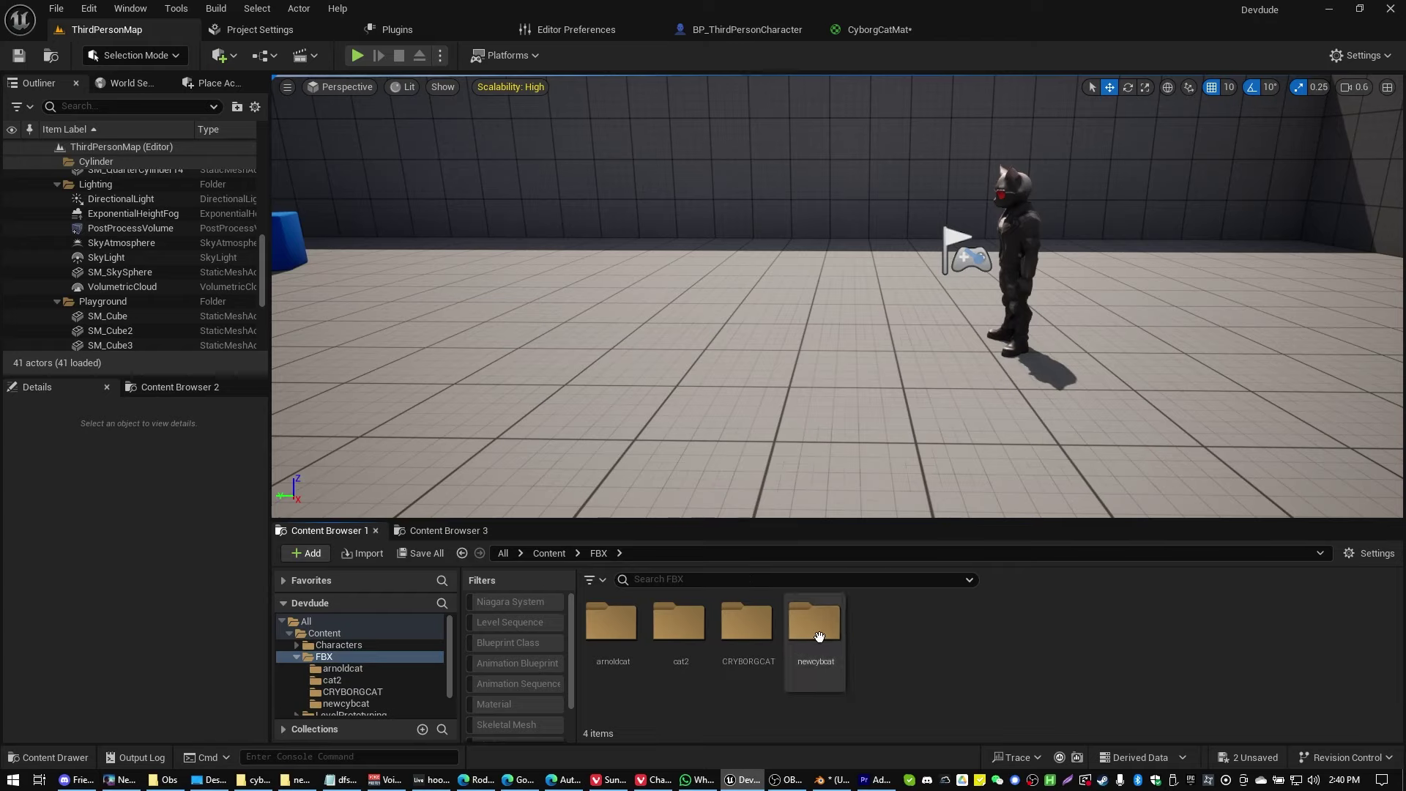
double_click(818, 636)
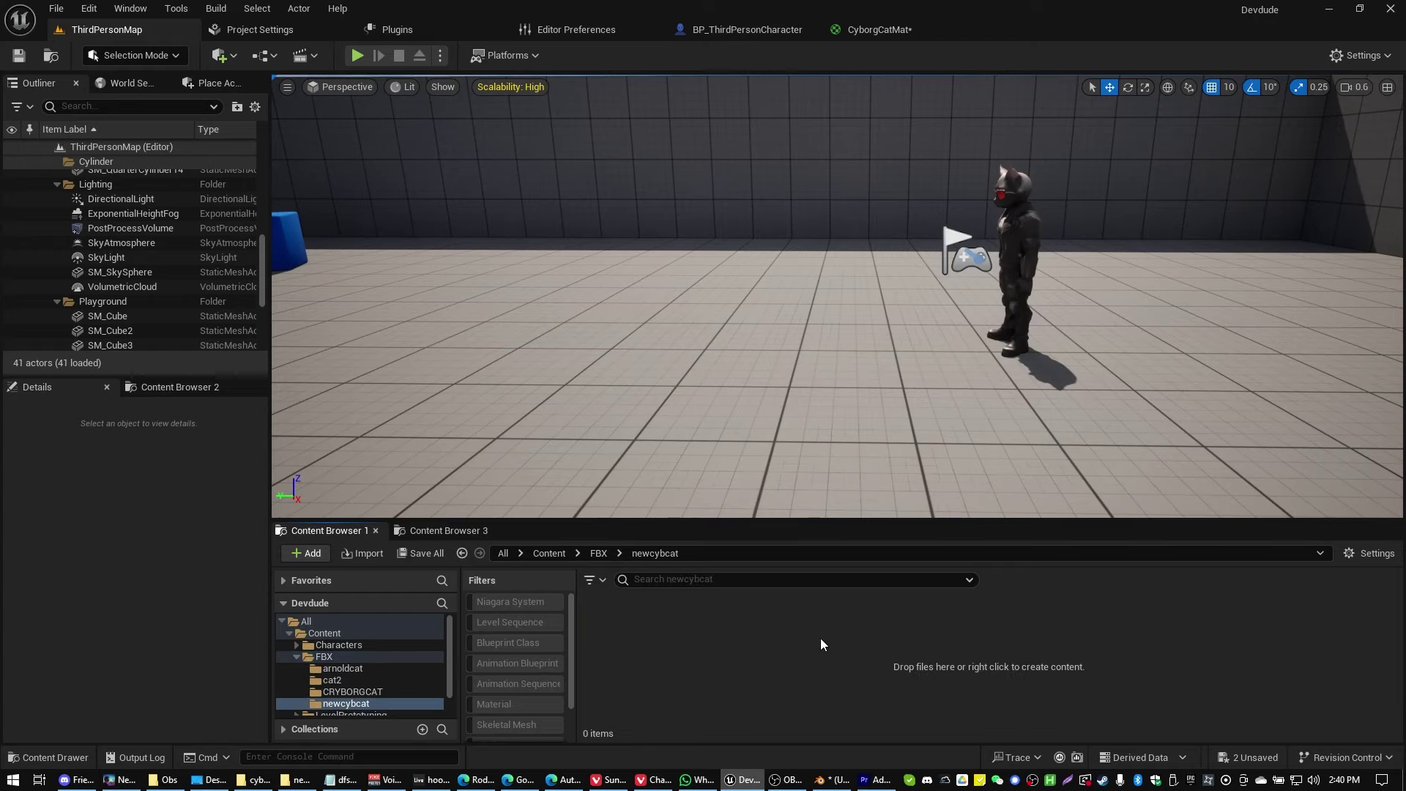
right_click(744, 643)
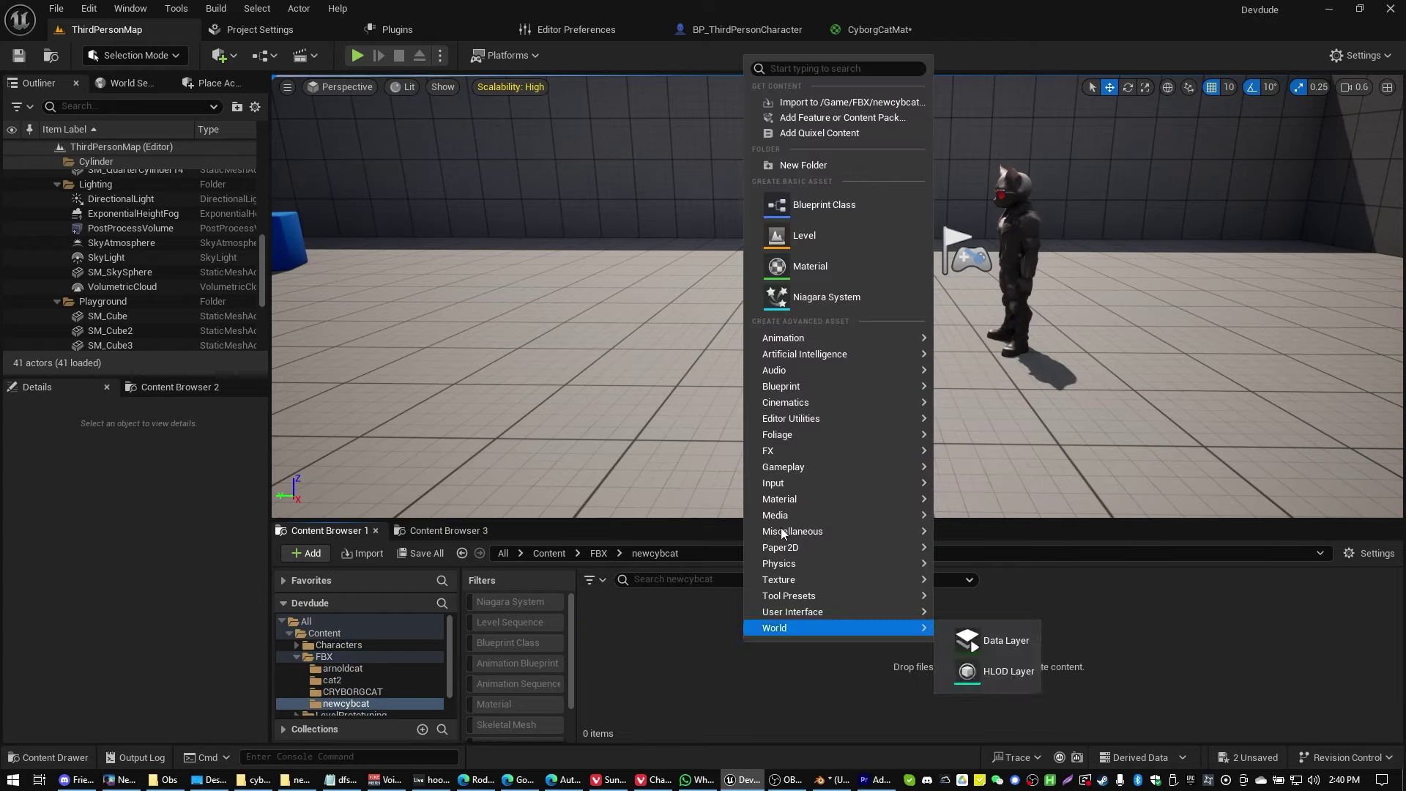
left_click(812, 99)
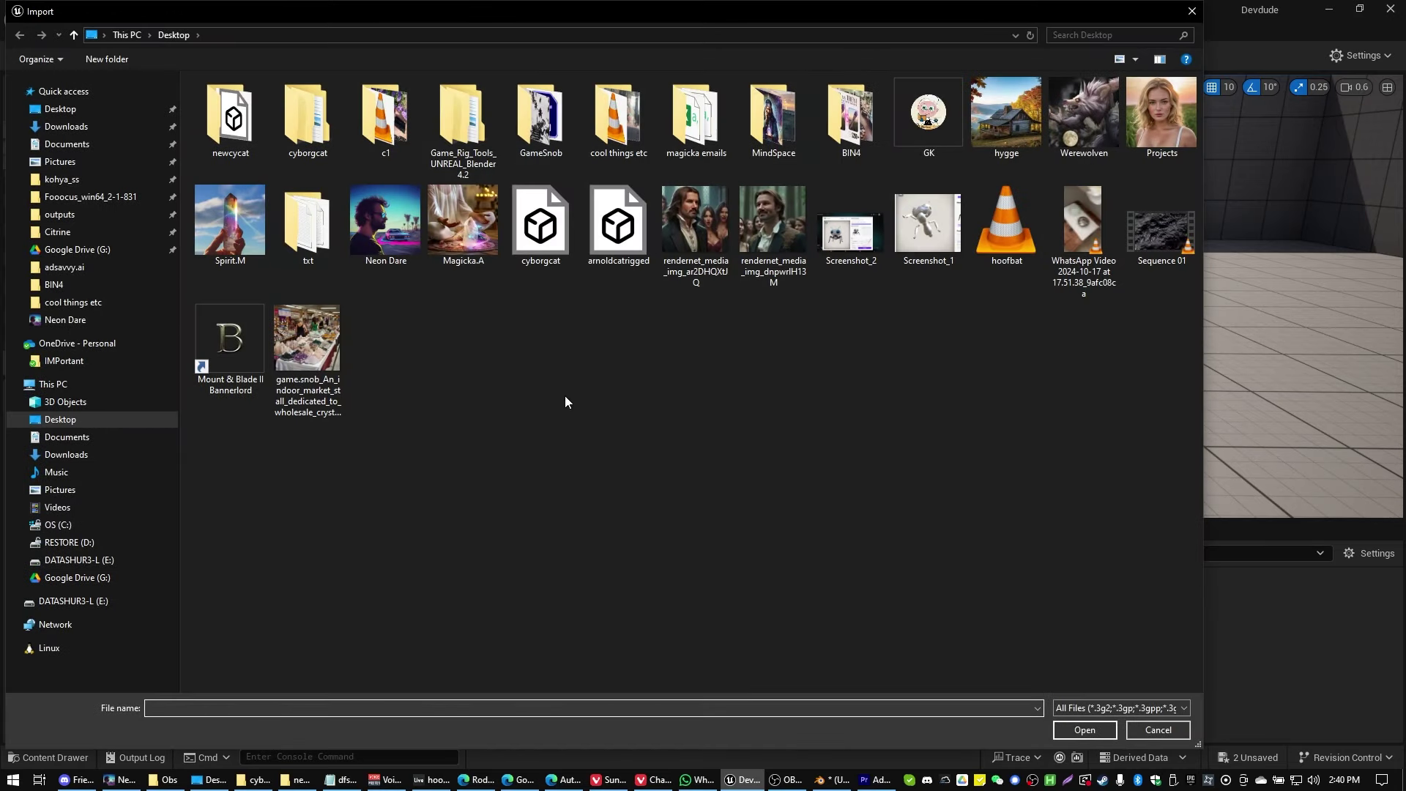
Import newcycatrigged.fbx from the Desktop newcycat folder using the SK_Mannequin skeleton.
left_click(529, 354)
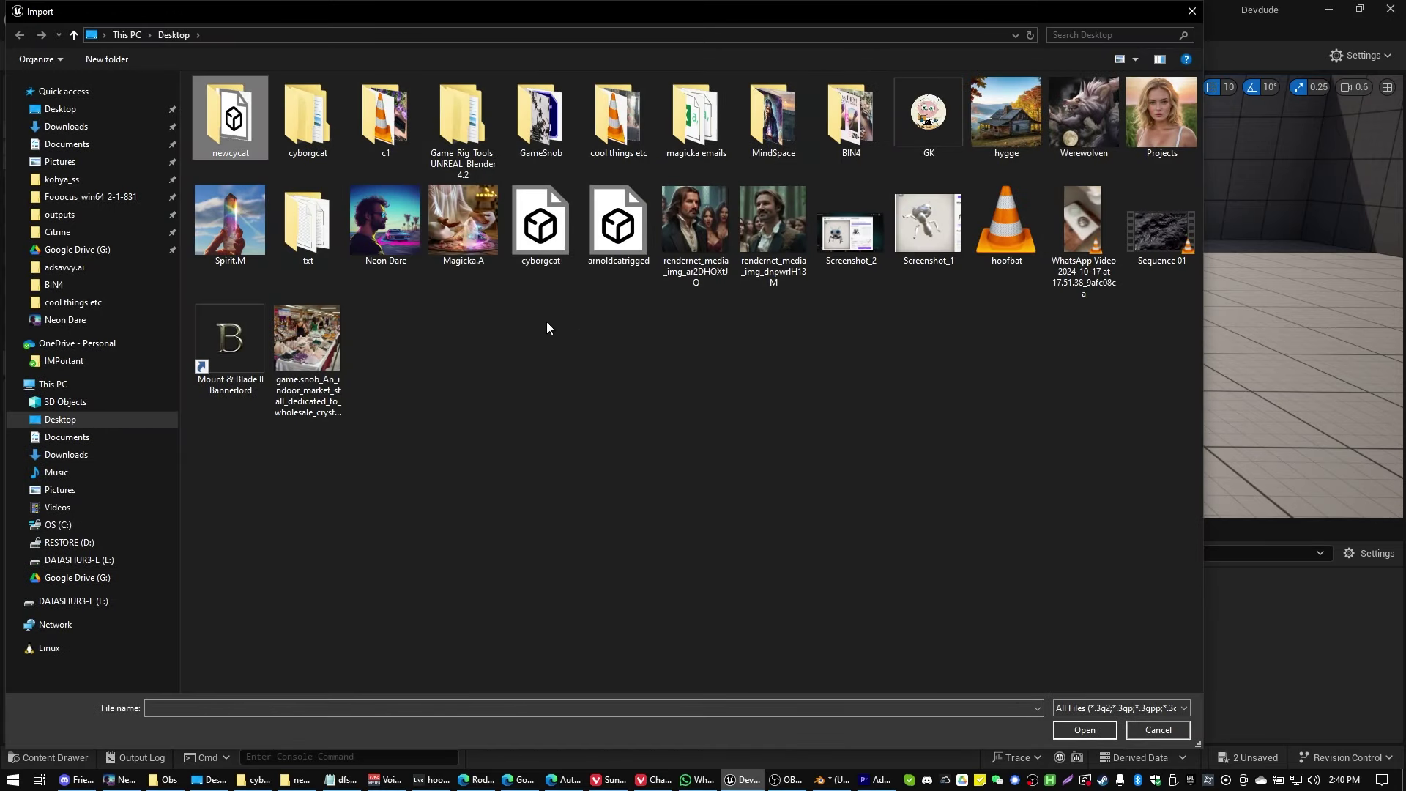
double_click(231, 117)
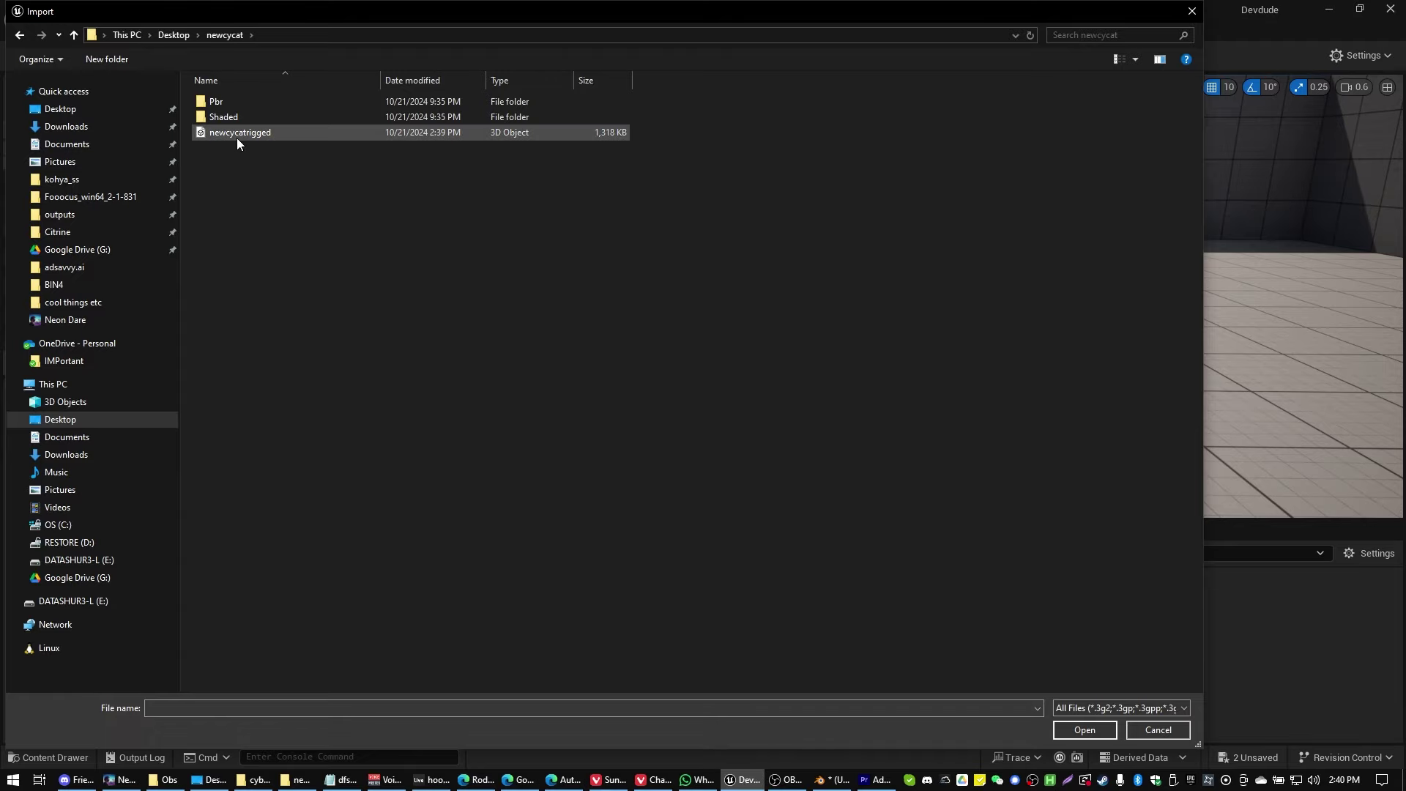
double_click(235, 135)
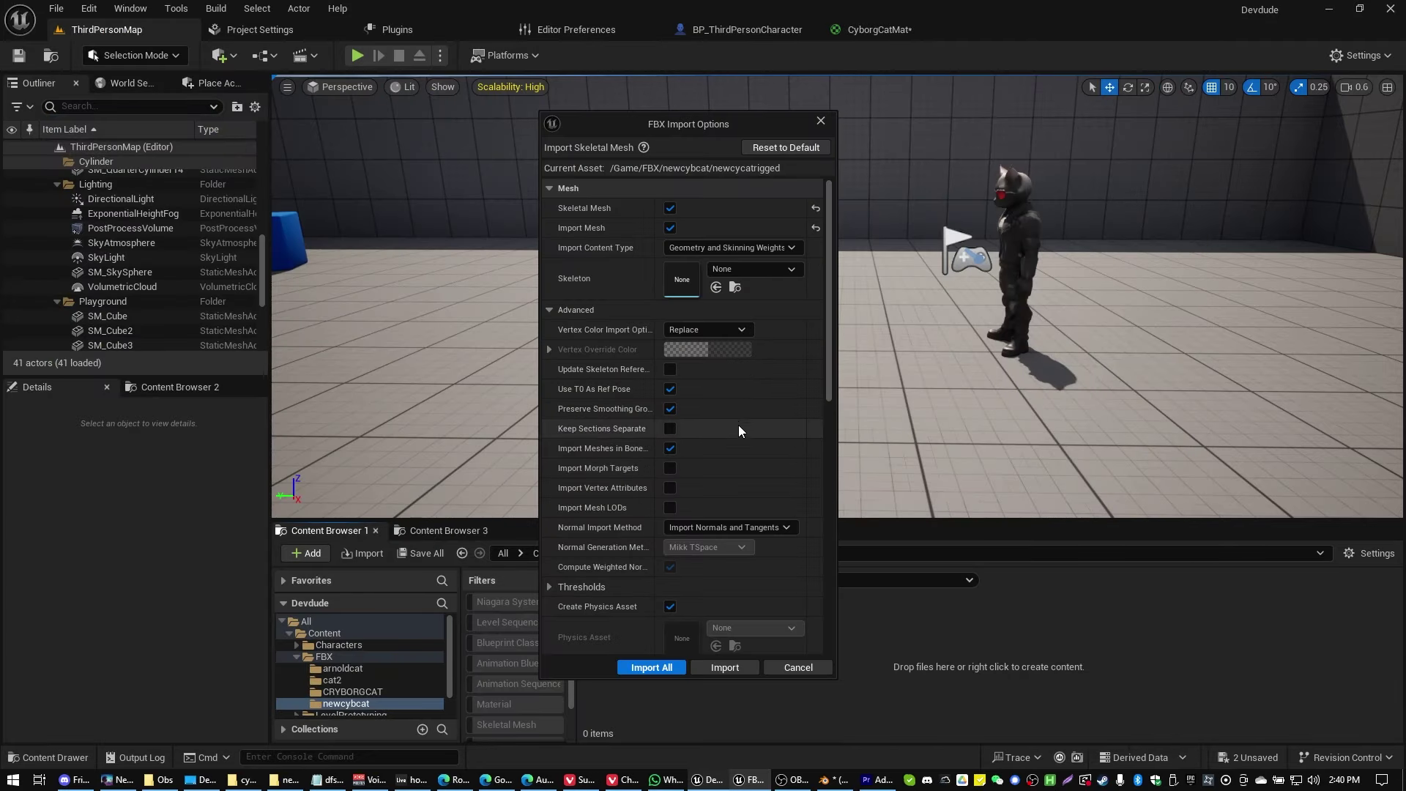
left_click(739, 269)
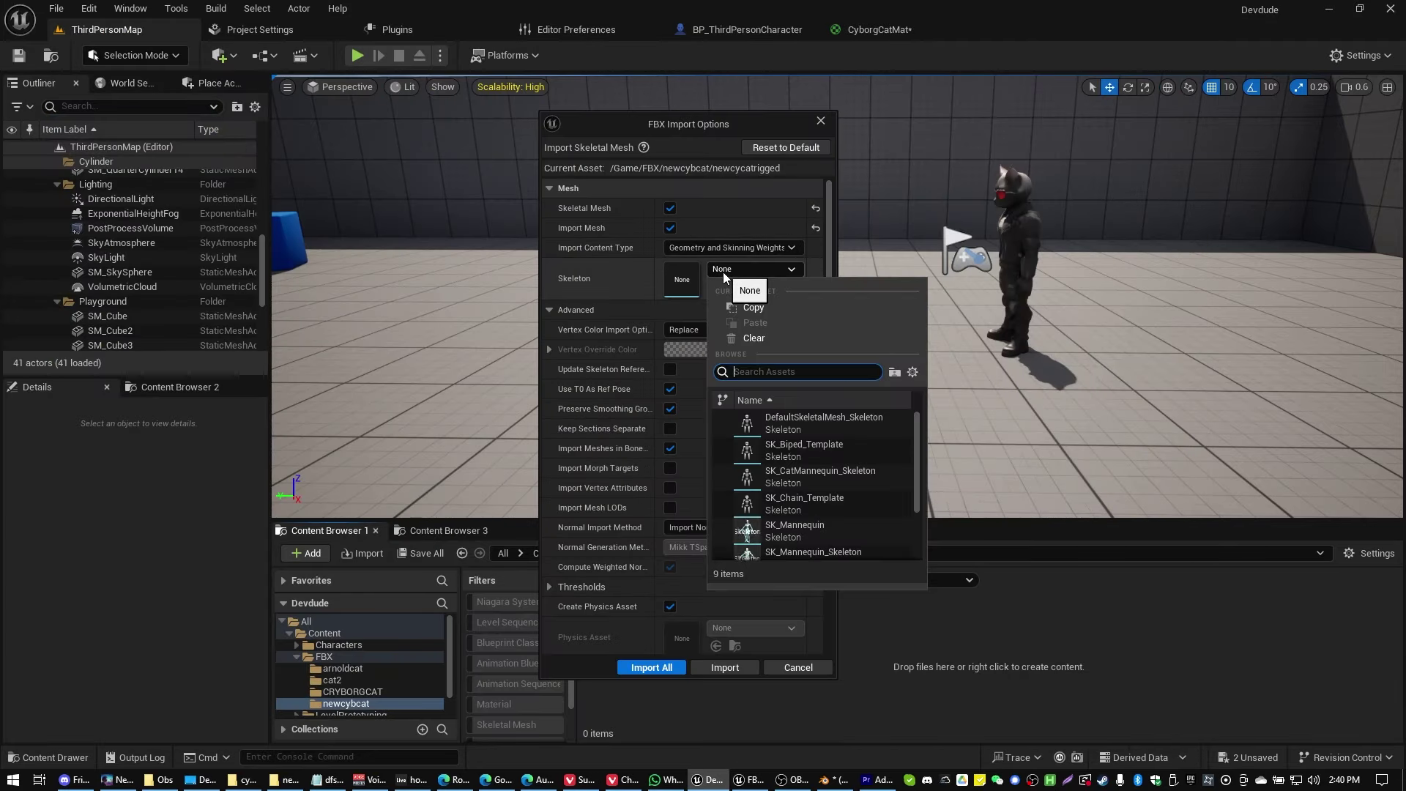
left_click(785, 525)
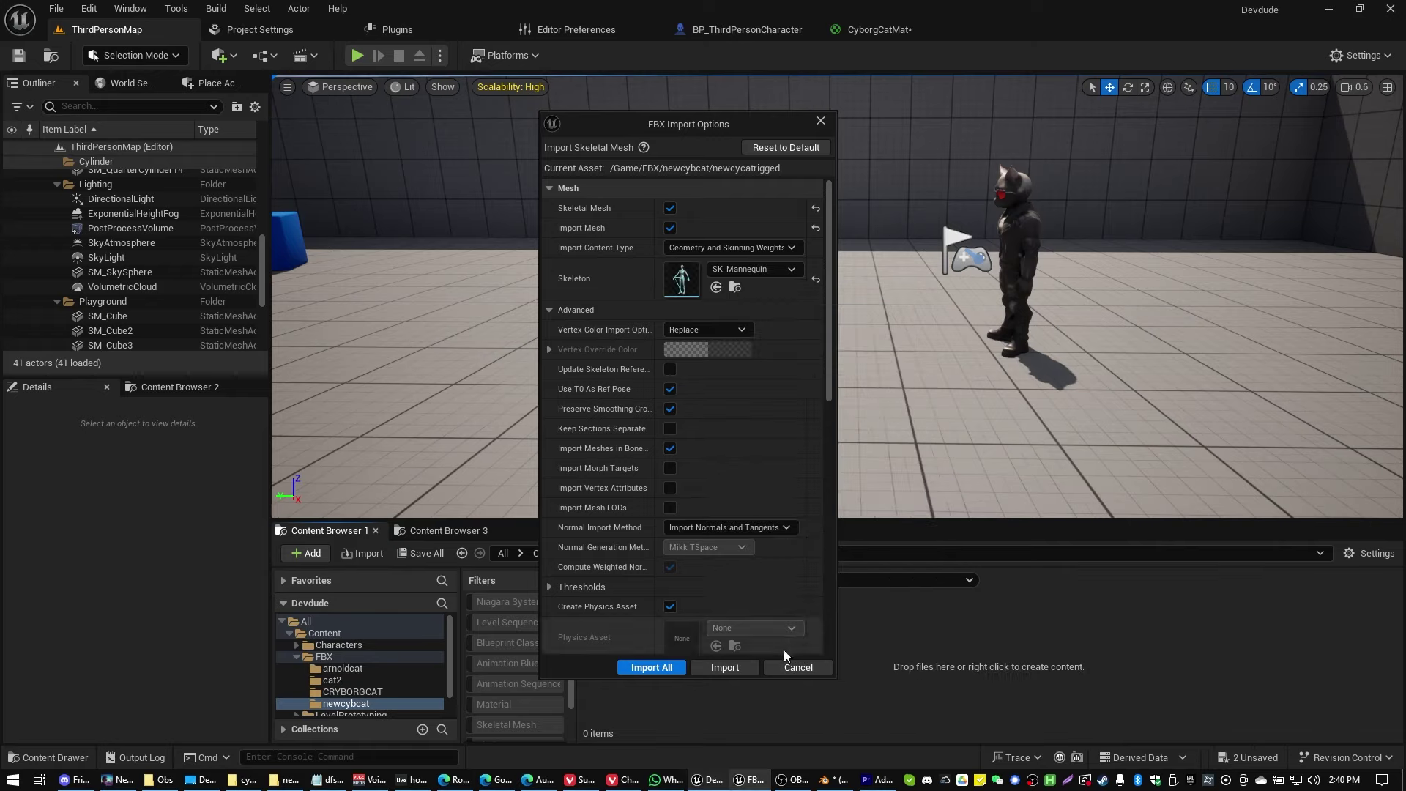
left_click(651, 667)
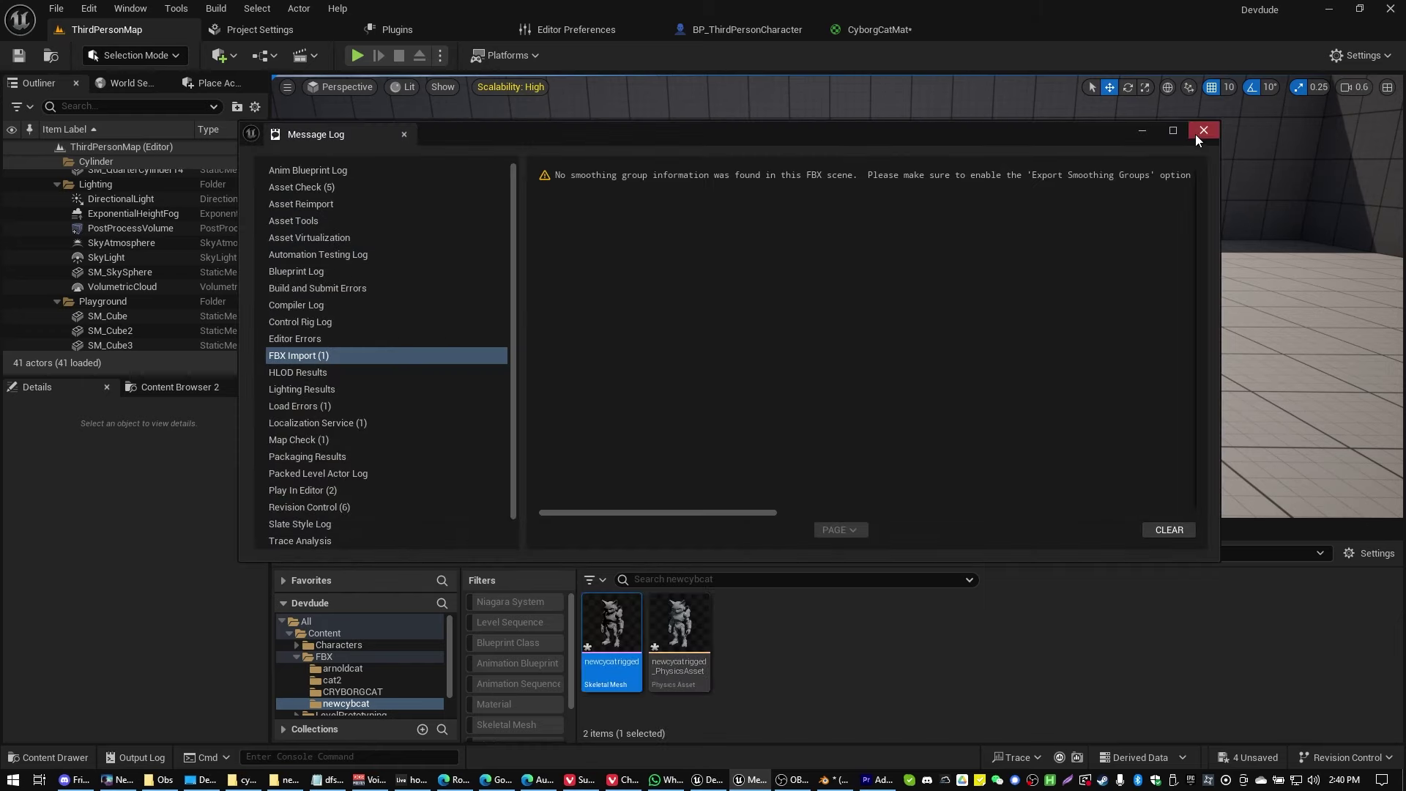
left_click(1202, 134)
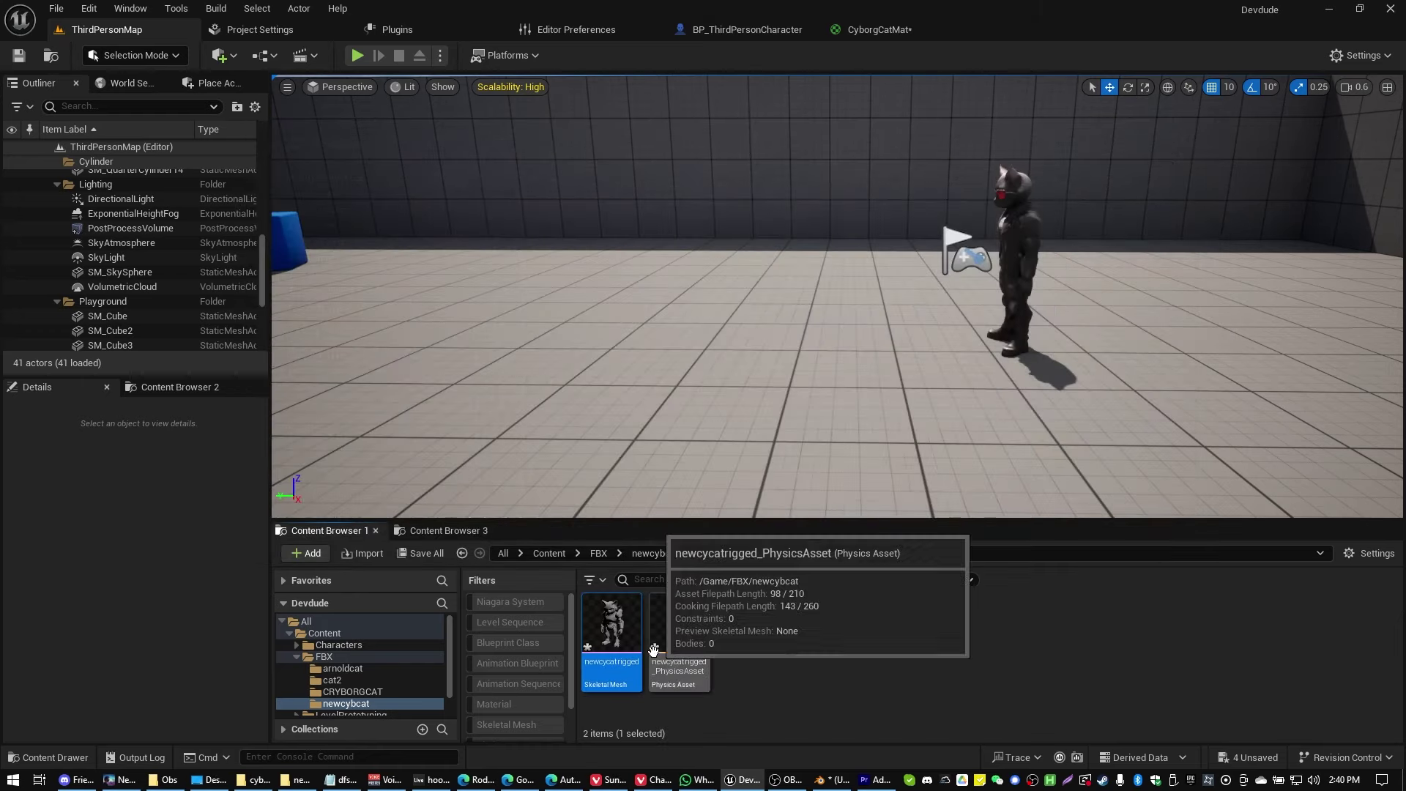
Inspect the newcycatrigged mesh's spine_02 bone, import the textures, and create the newcatrigged material.
double_click(614, 628)
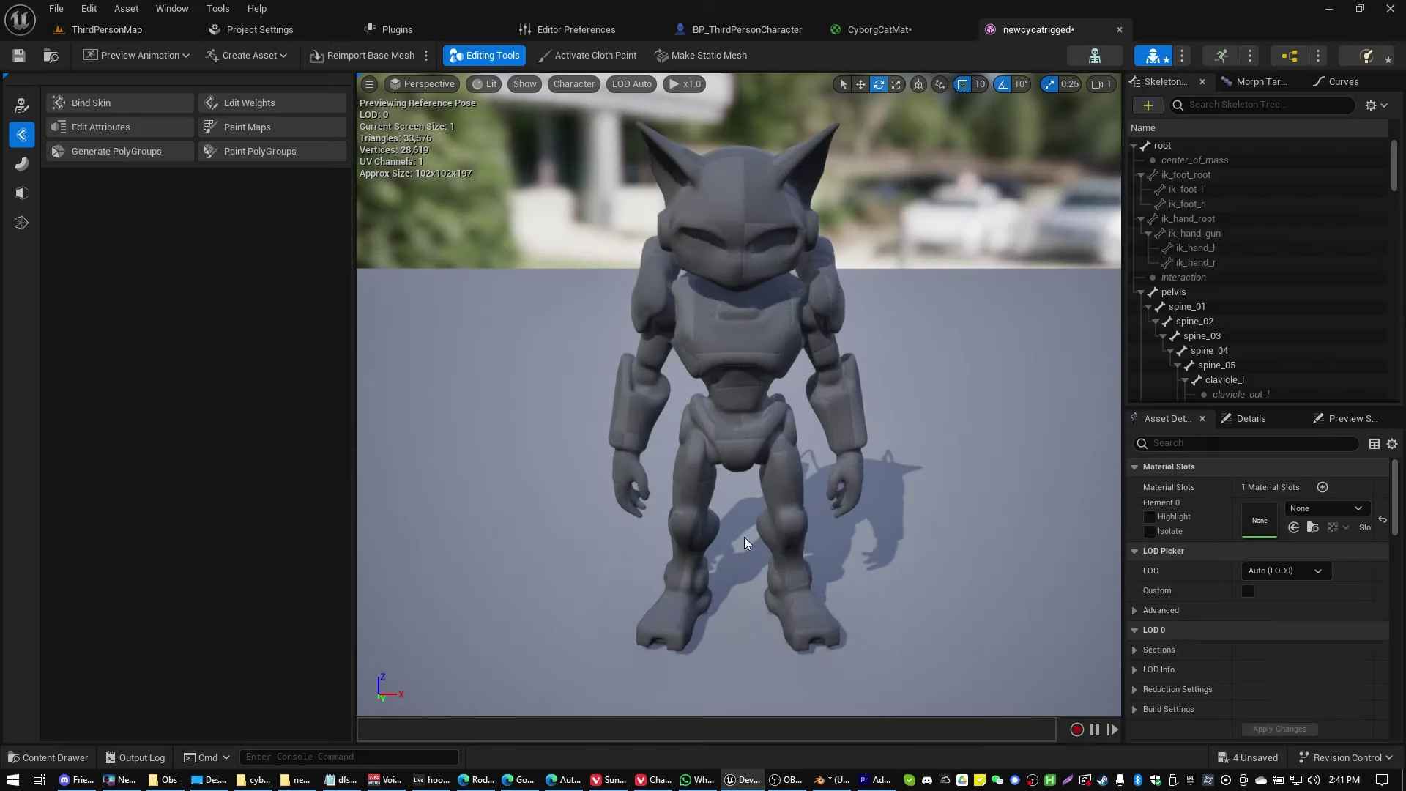
left_click(1192, 321)
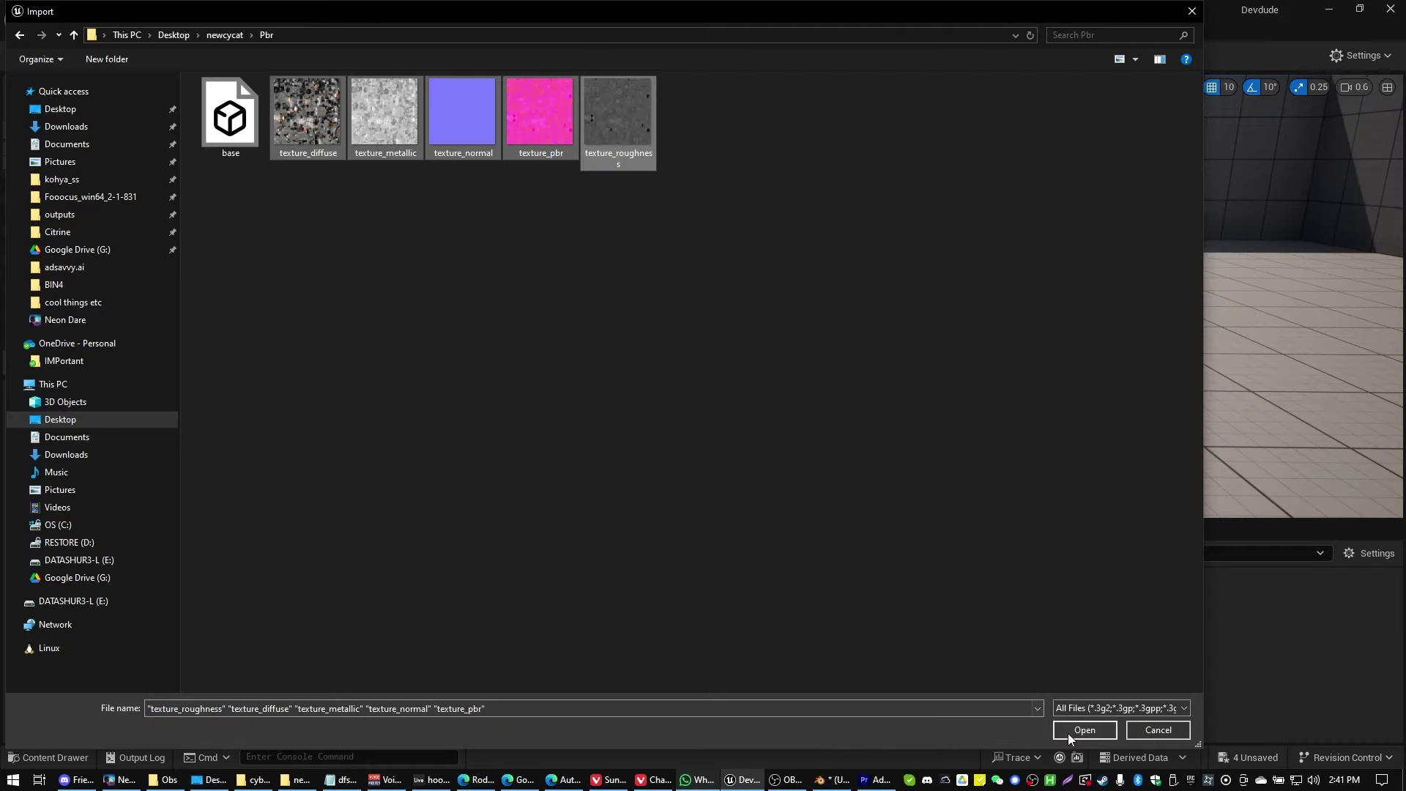
left_click(1084, 730)
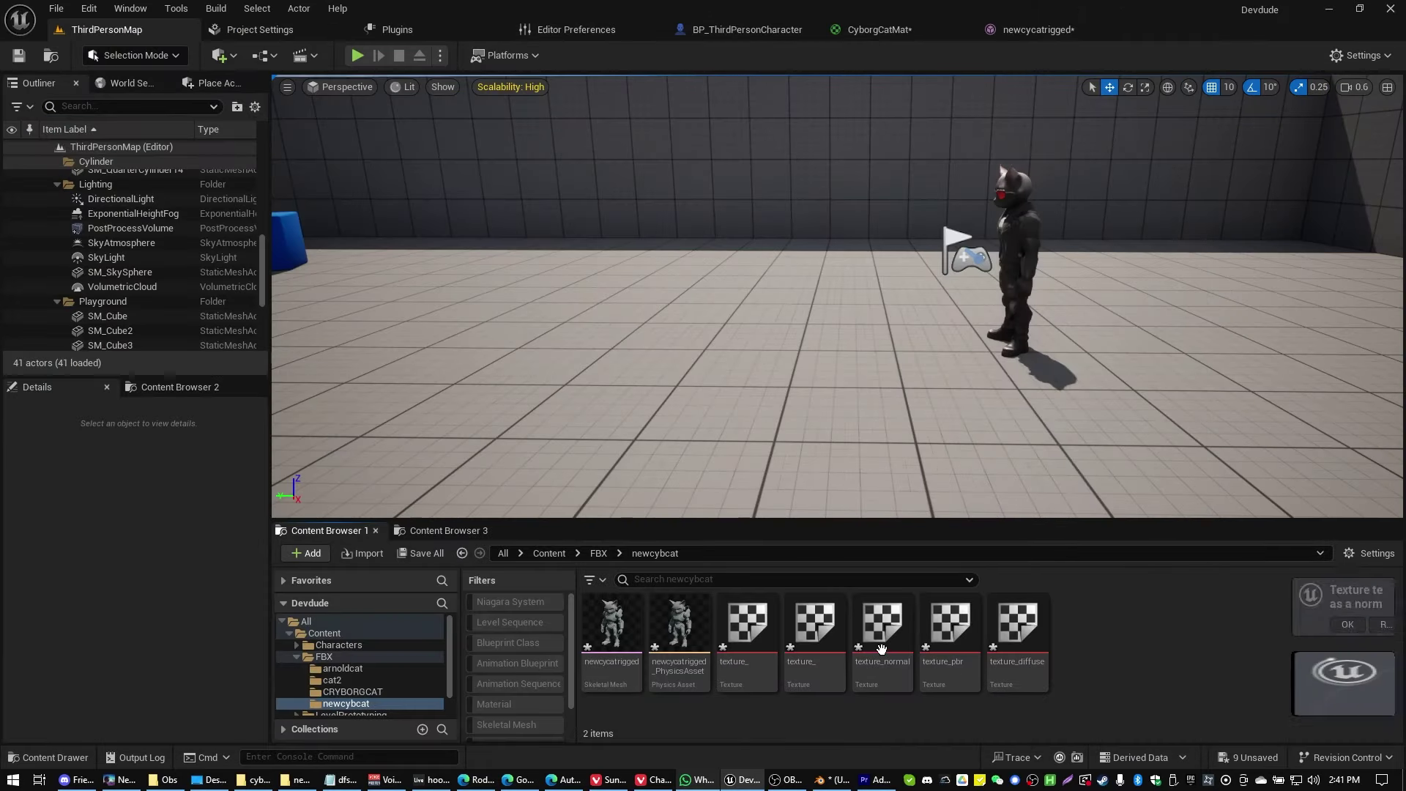
right_click(1096, 657)
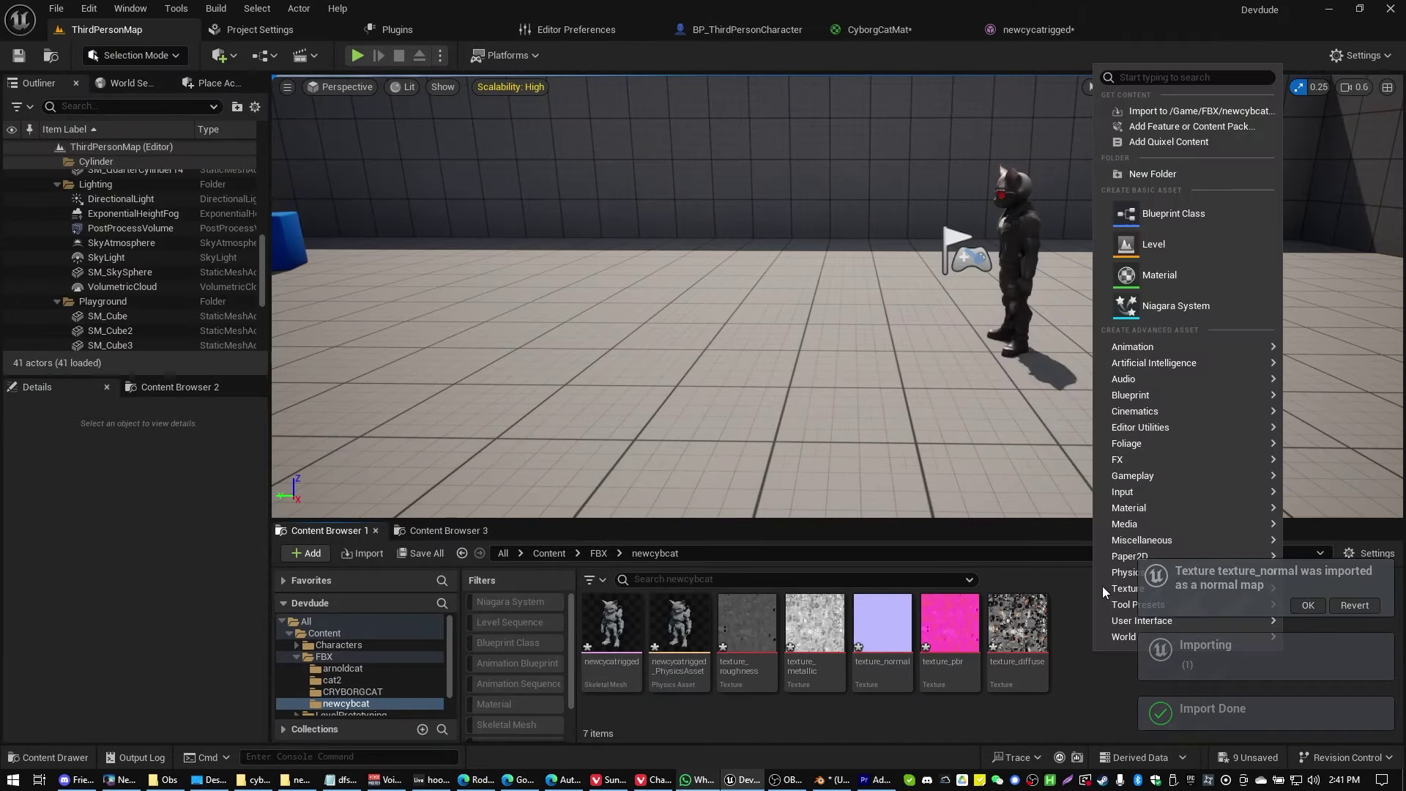
left_click(1159, 274)
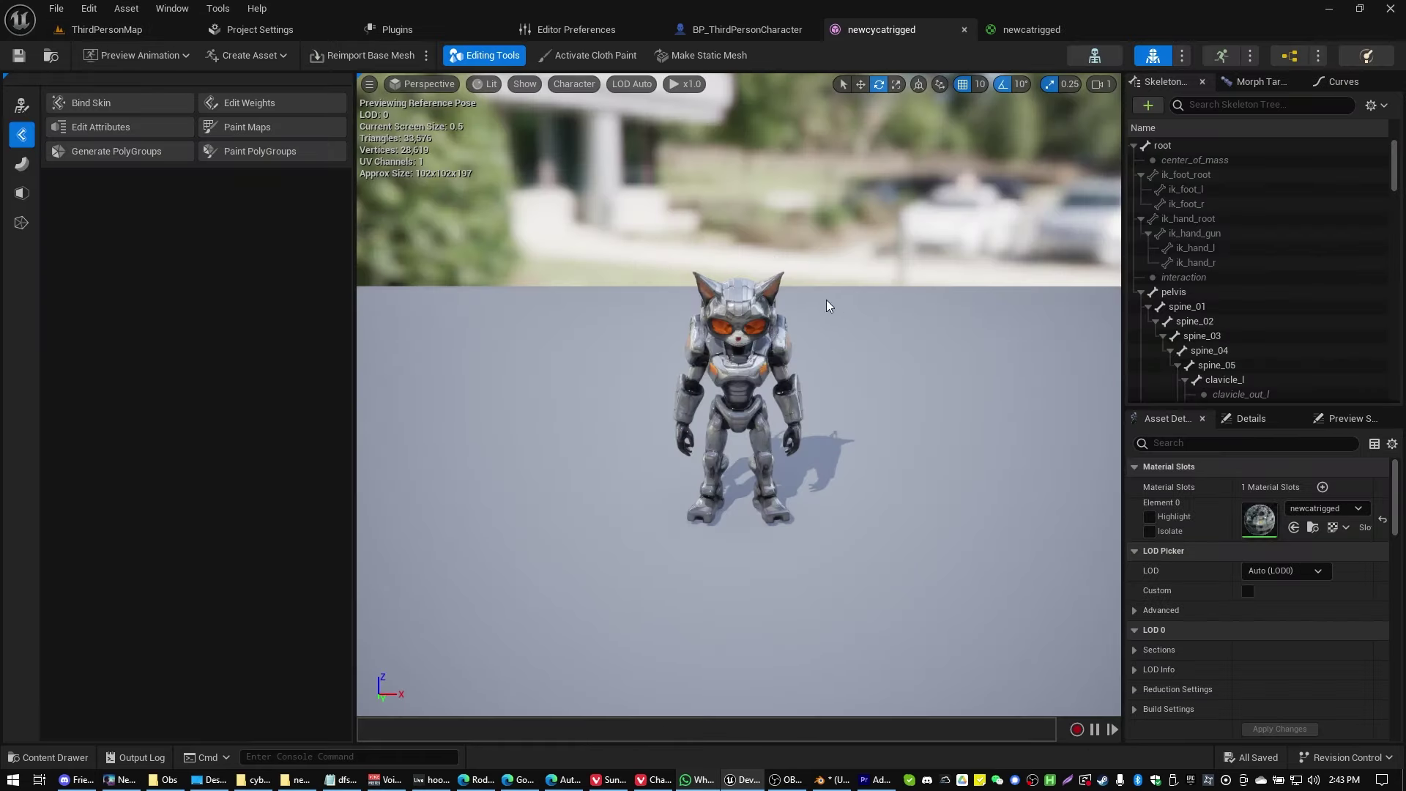
Set BP_ThirdPersonCharacter's Skeletal Mesh Asset to newcycatrigged and compile the blueprint.
left_click(762, 32)
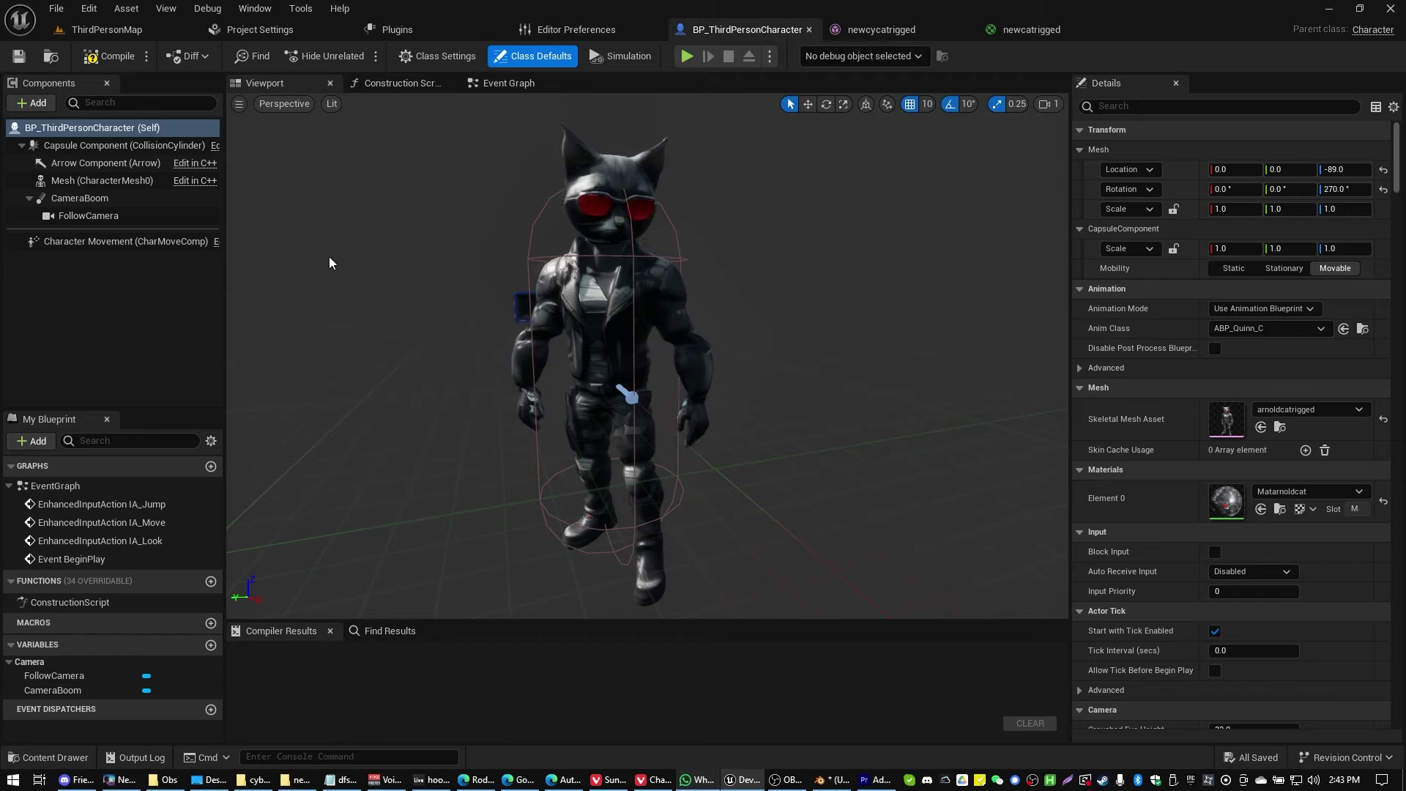
left_click(1296, 410)
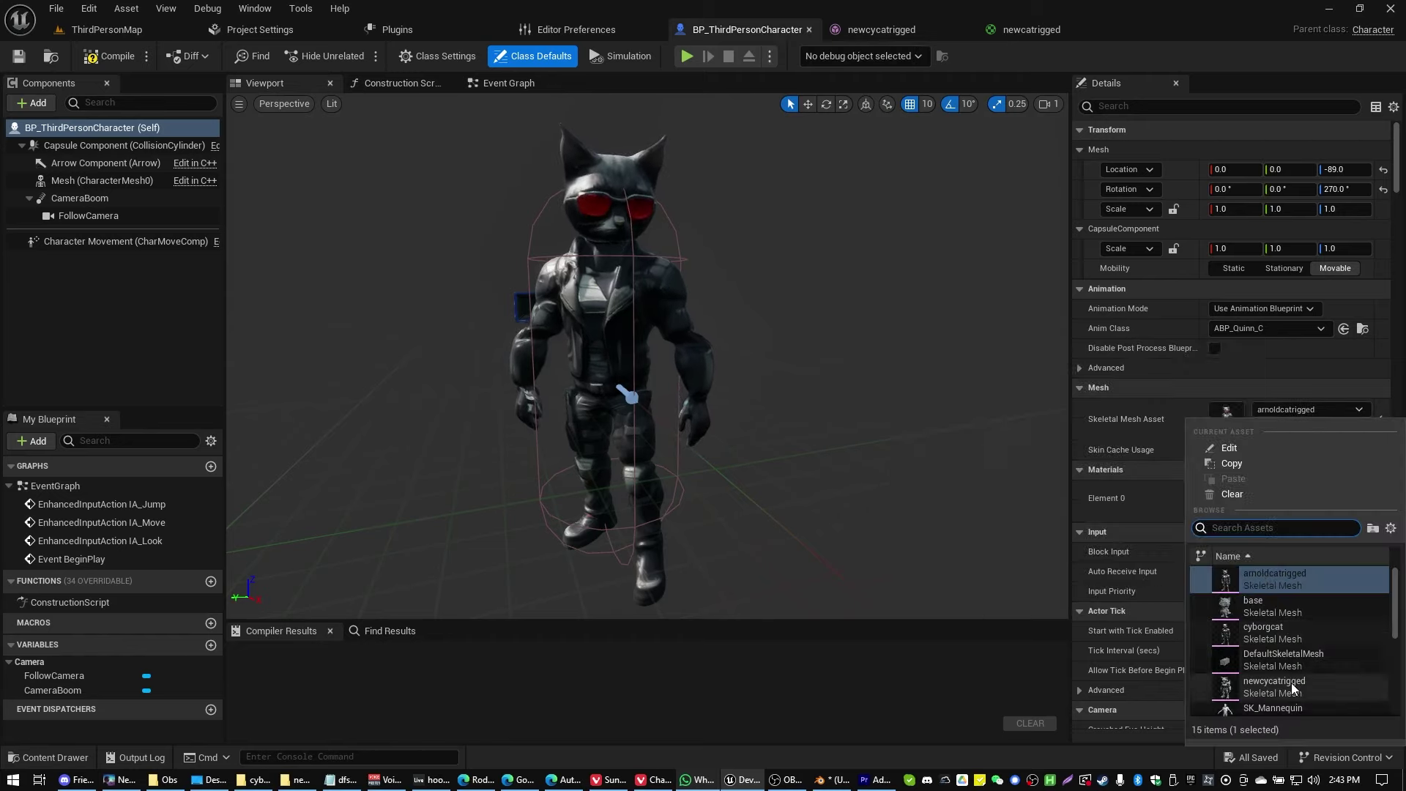
left_click(1279, 707)
left_click(1282, 410)
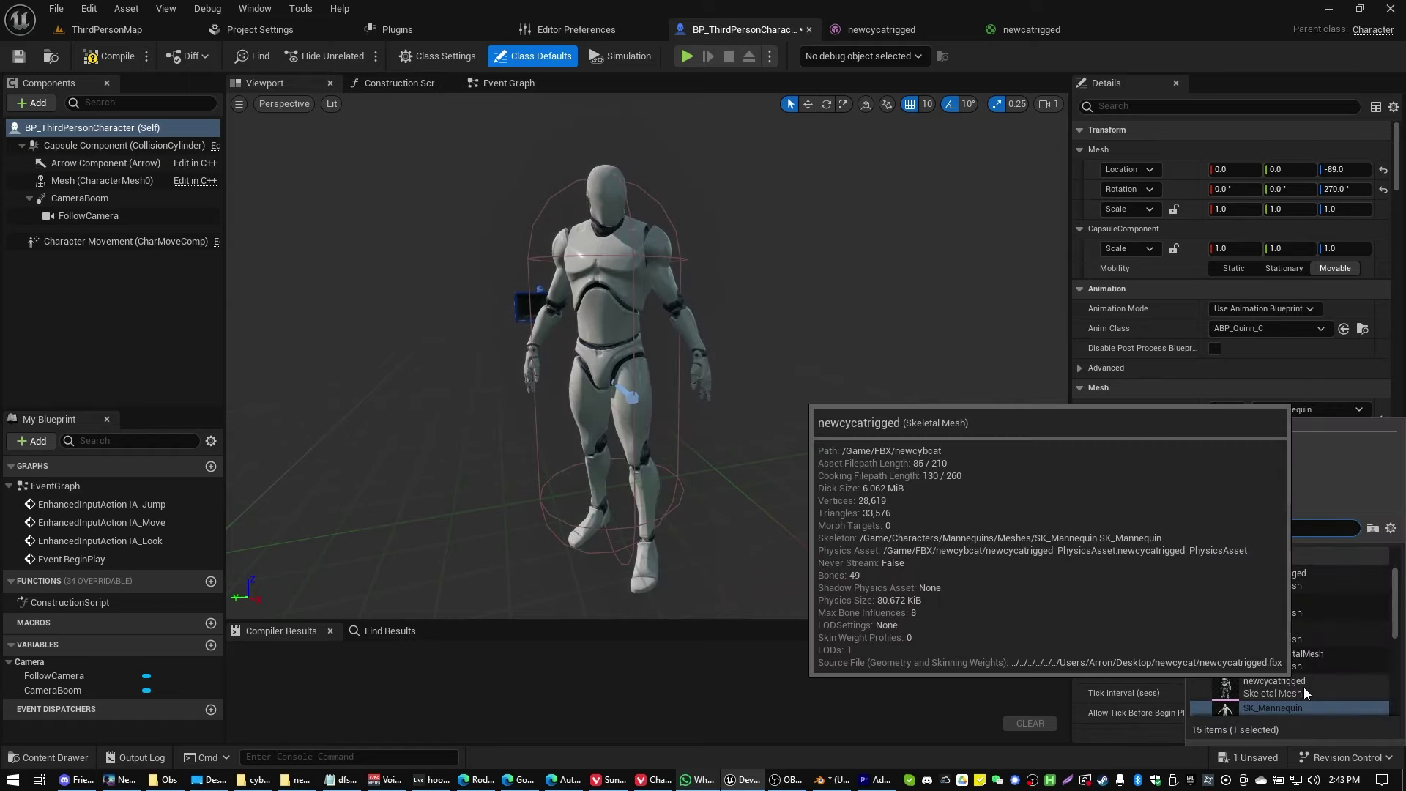
left_click(1269, 634)
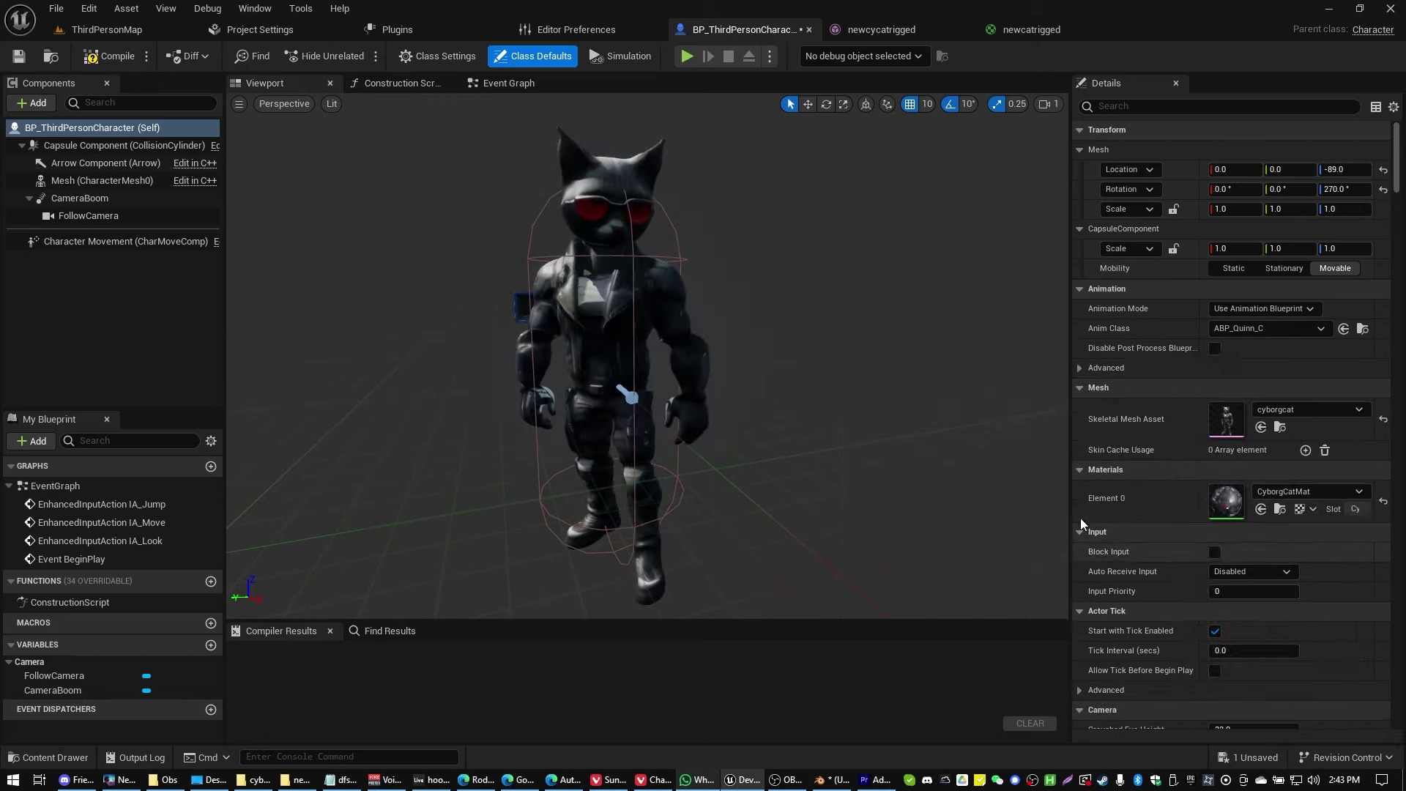
left_click(1302, 411)
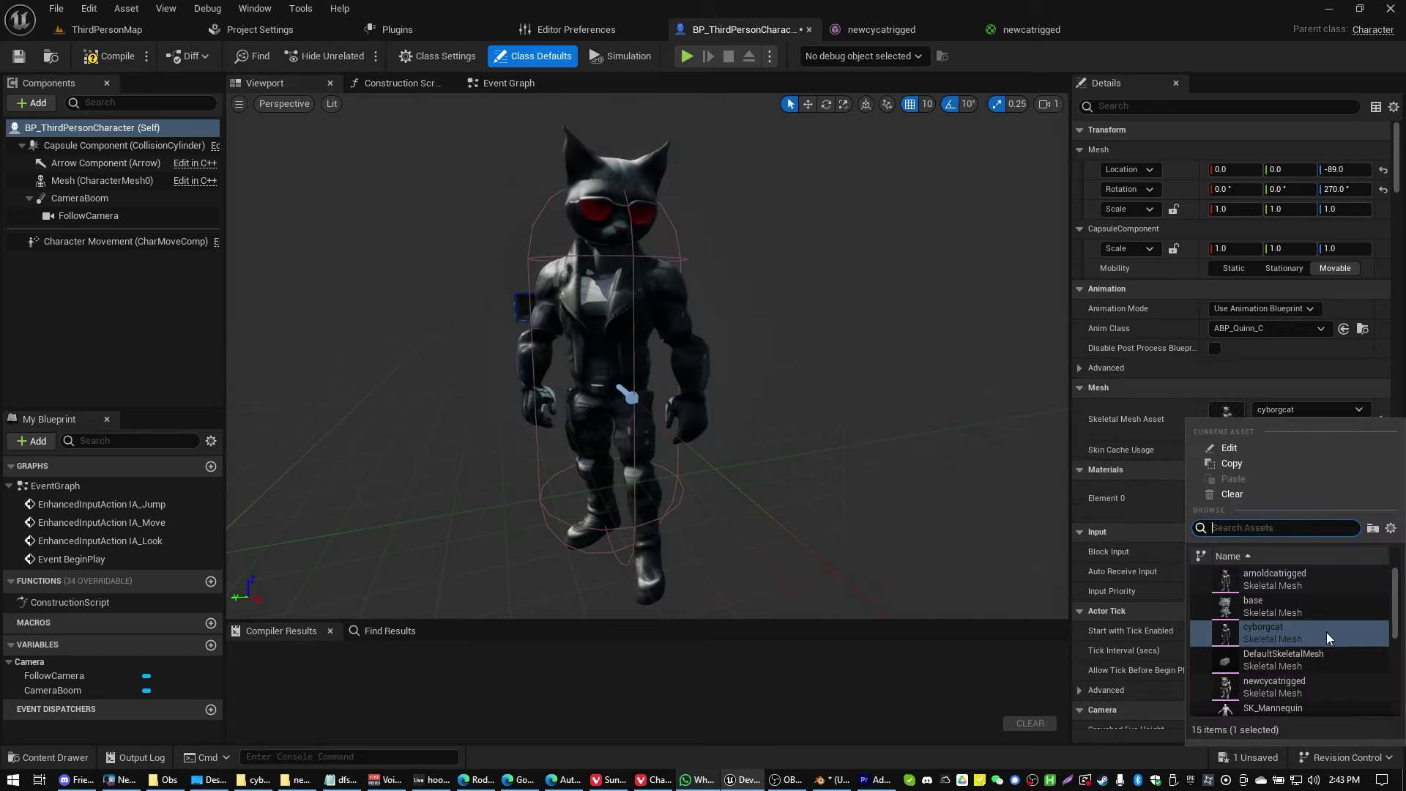
left_click(1307, 686)
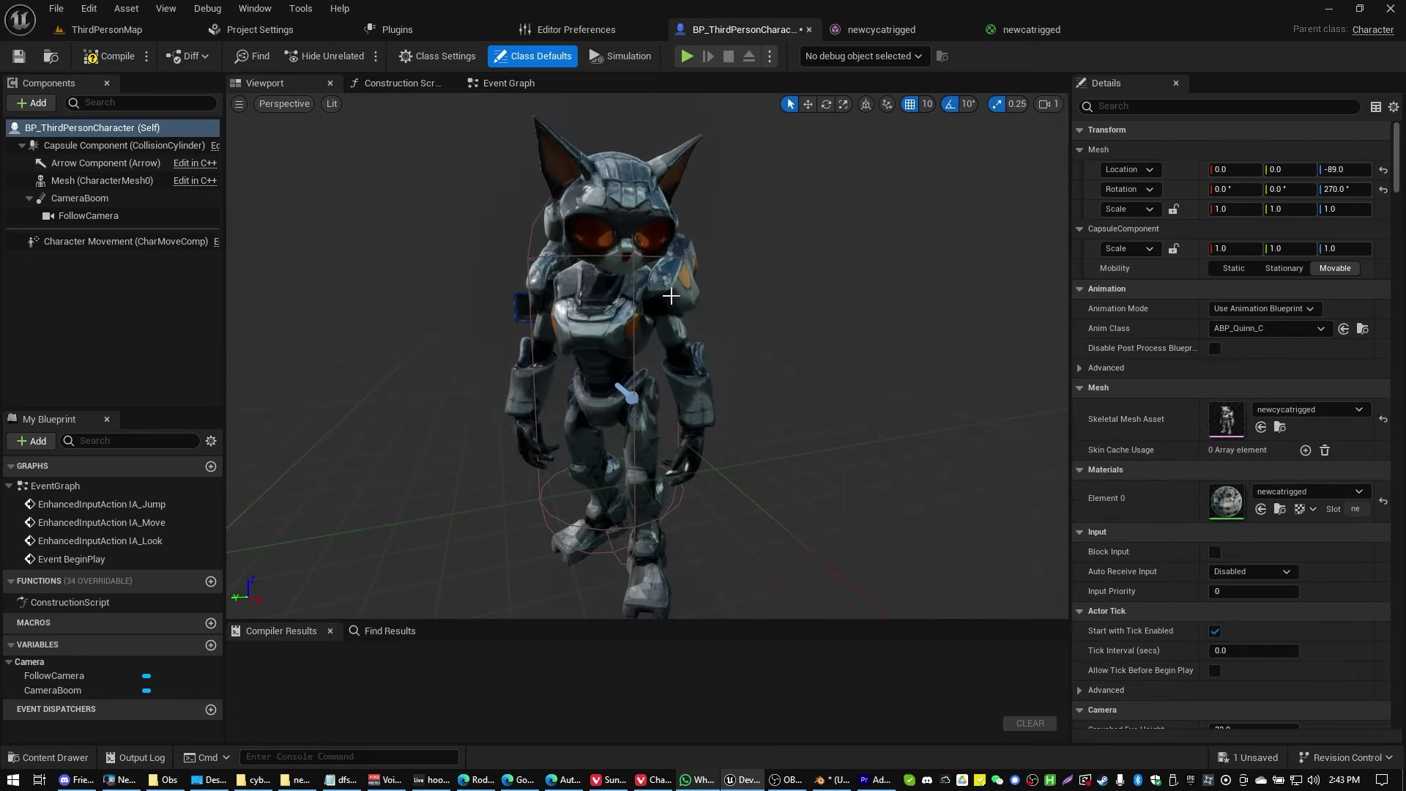
left_click(110, 56)
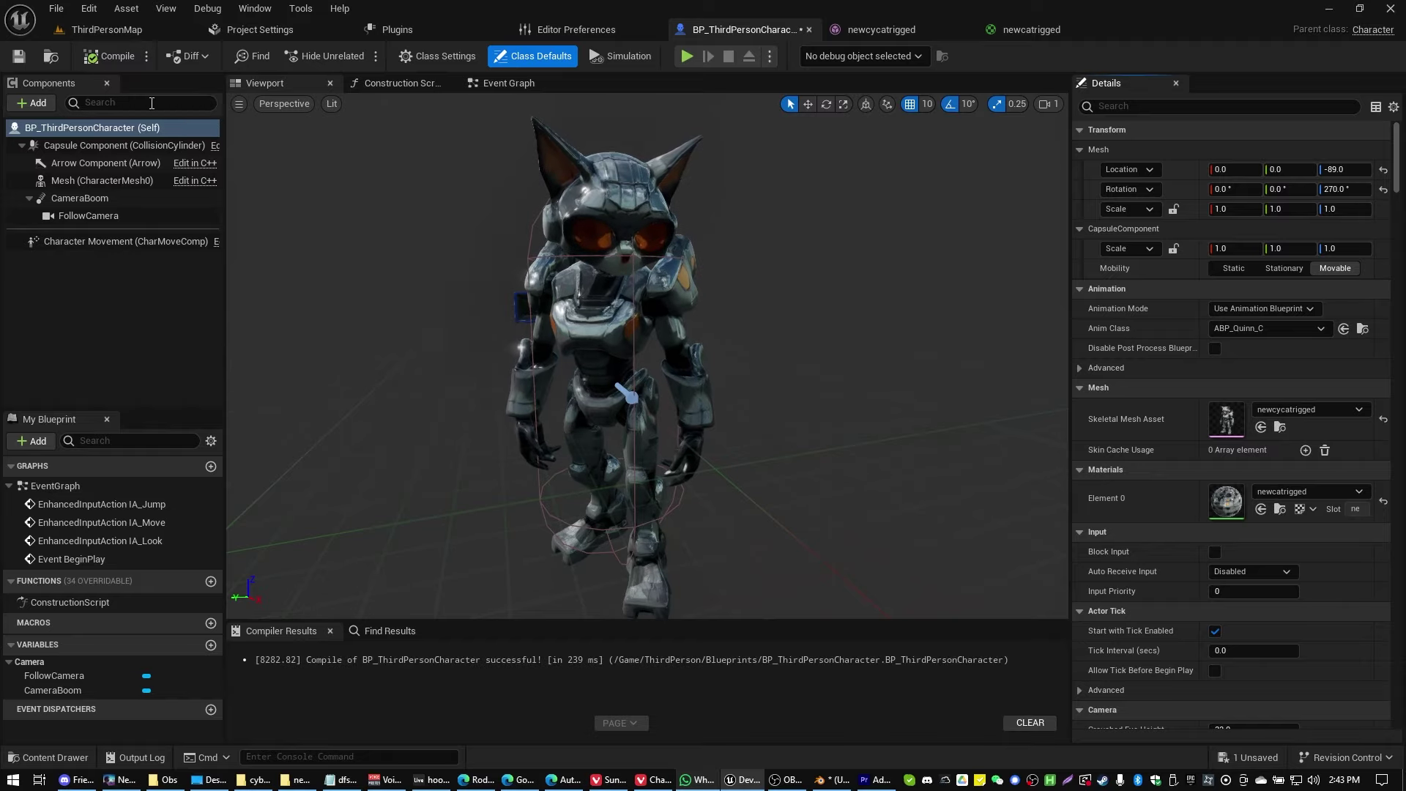
Start Play In Editor on ThirdPersonMap with the game view expanded to fullscreen.
left_click(104, 30)
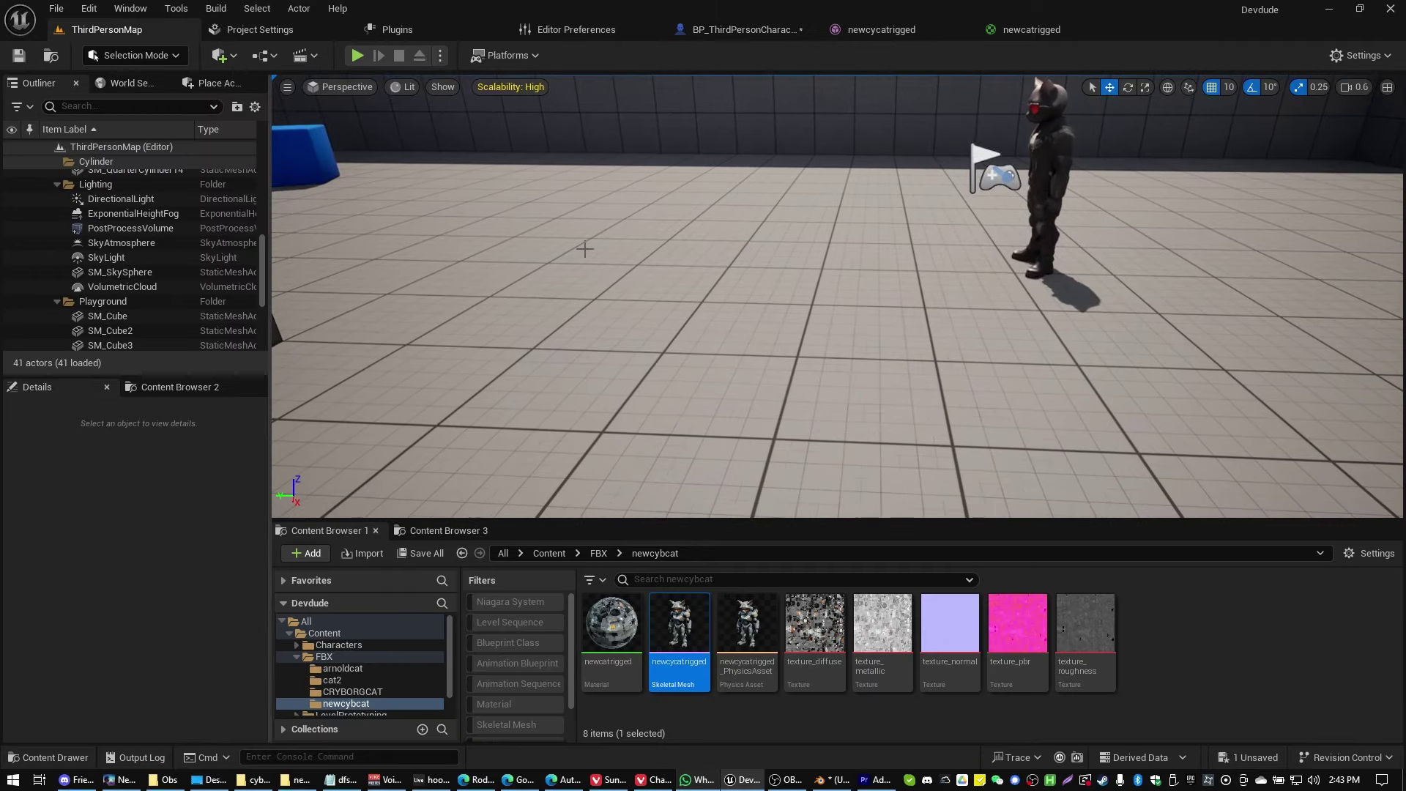
key("alt+p")
key("s")
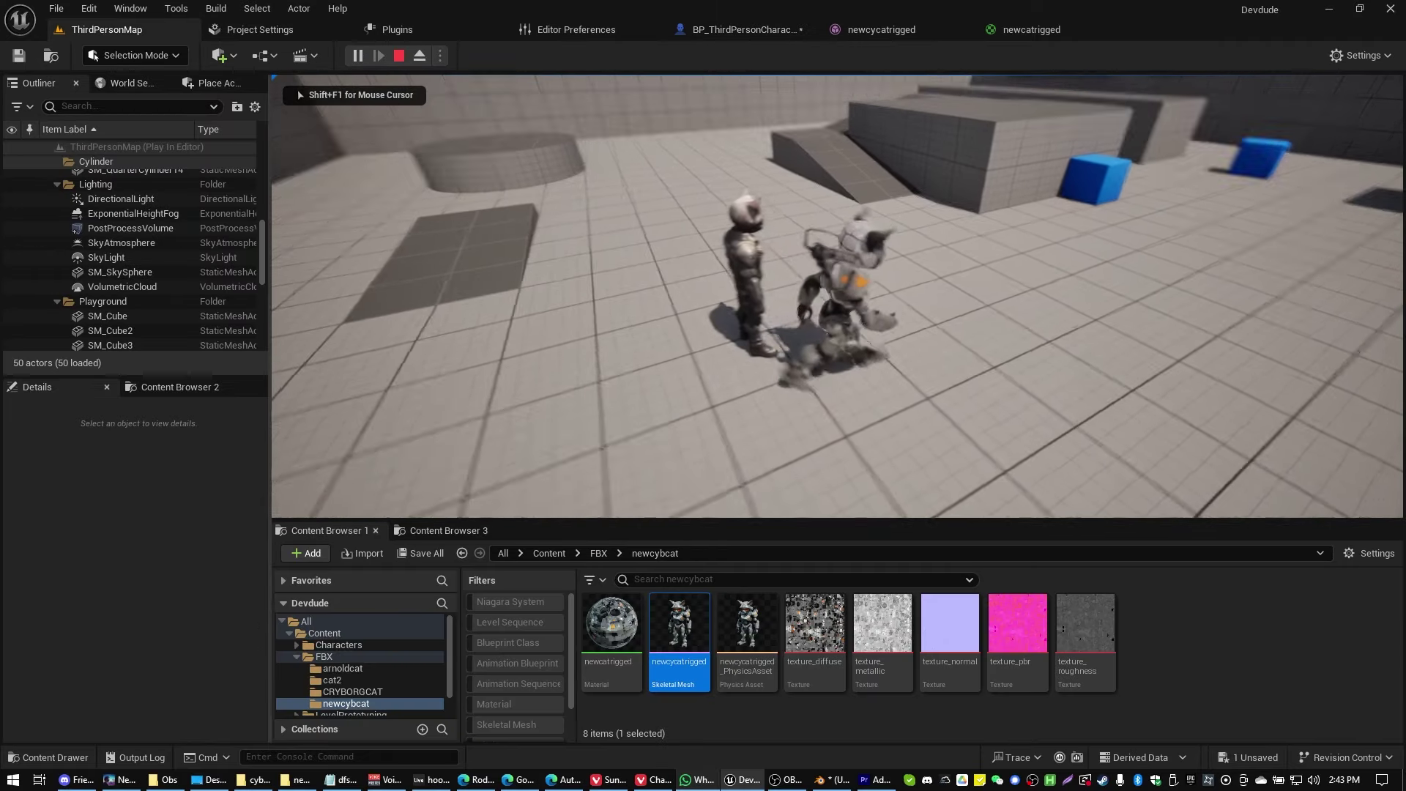
key("shift+F1")
key("F11")
Run the cat toward the far wall, jump onto the raised block, and run back.
key("w")
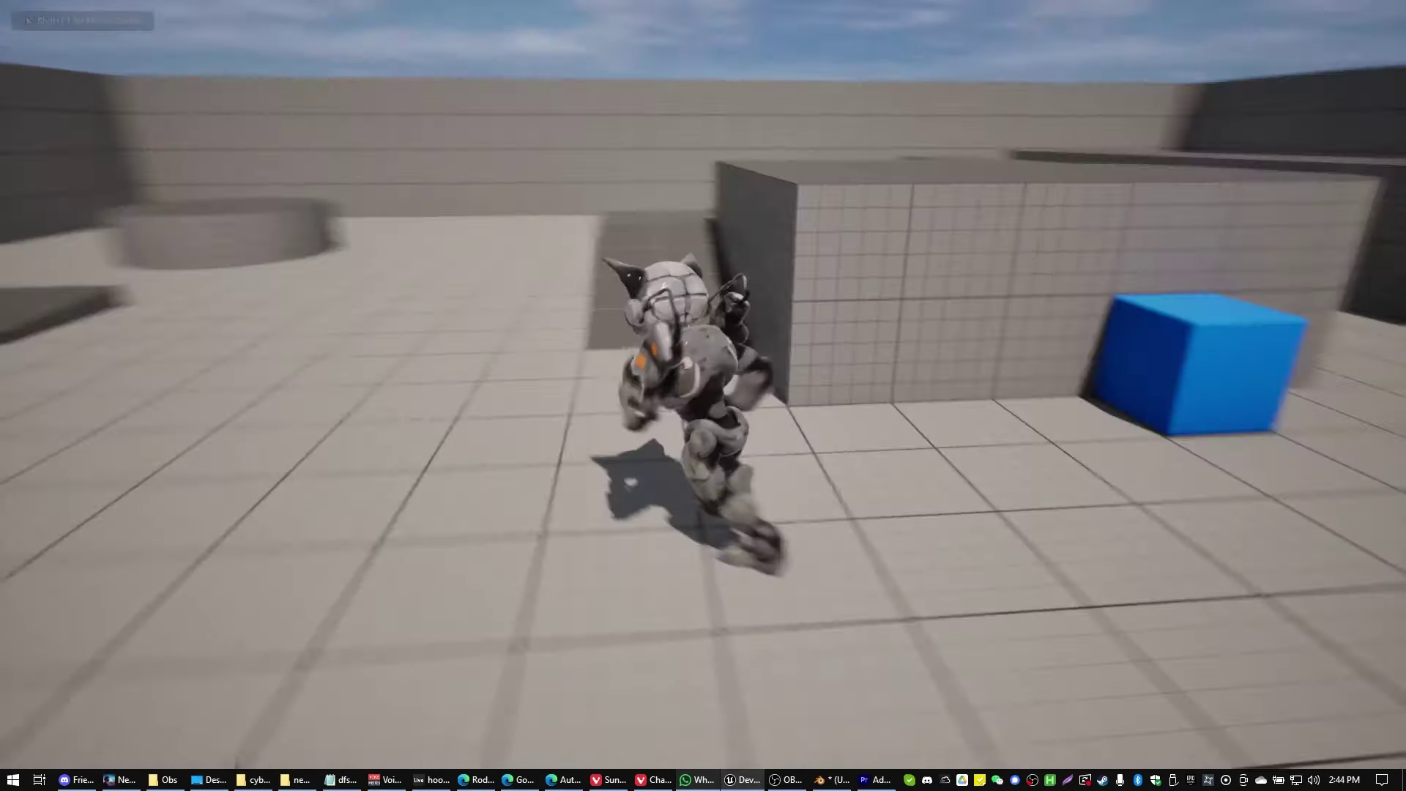
key("space")
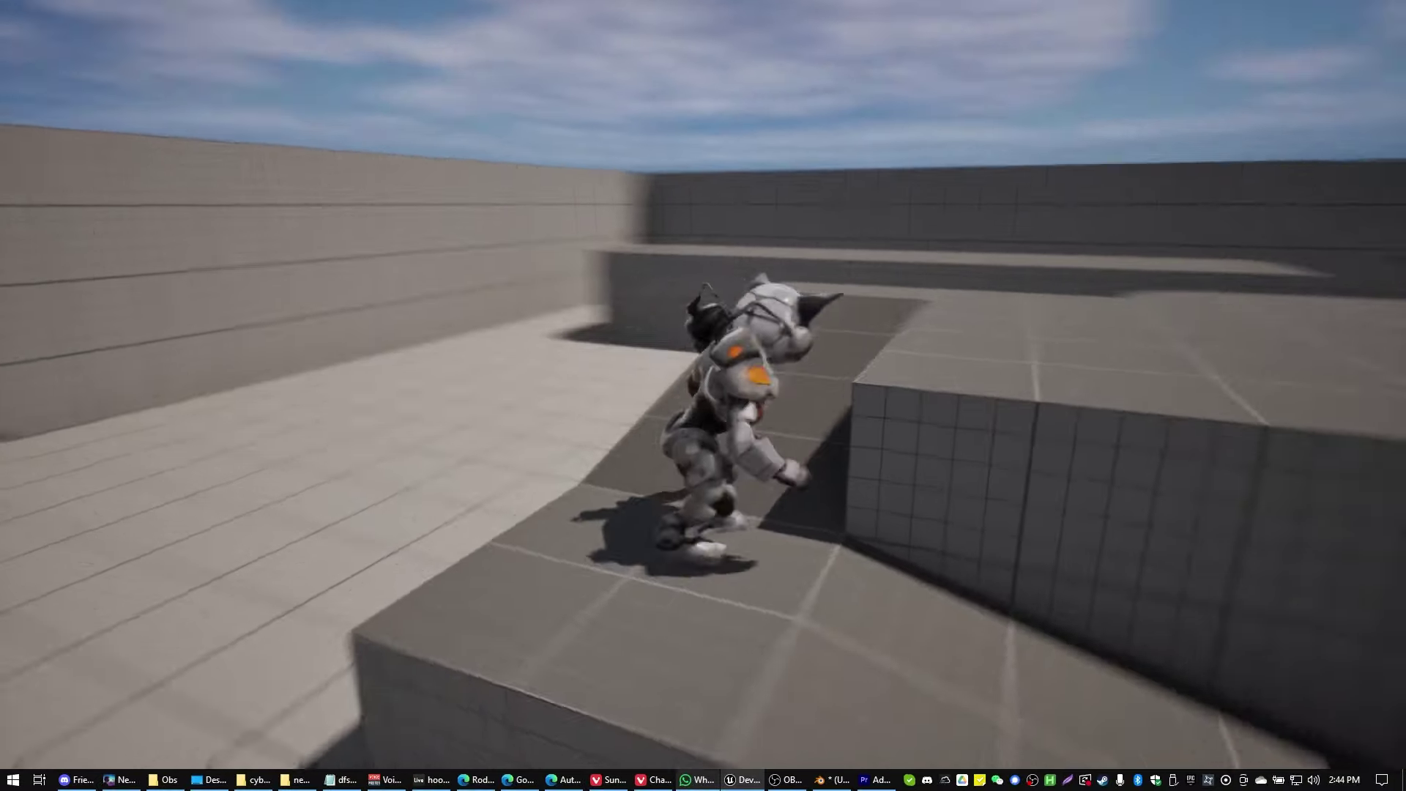
key("s")
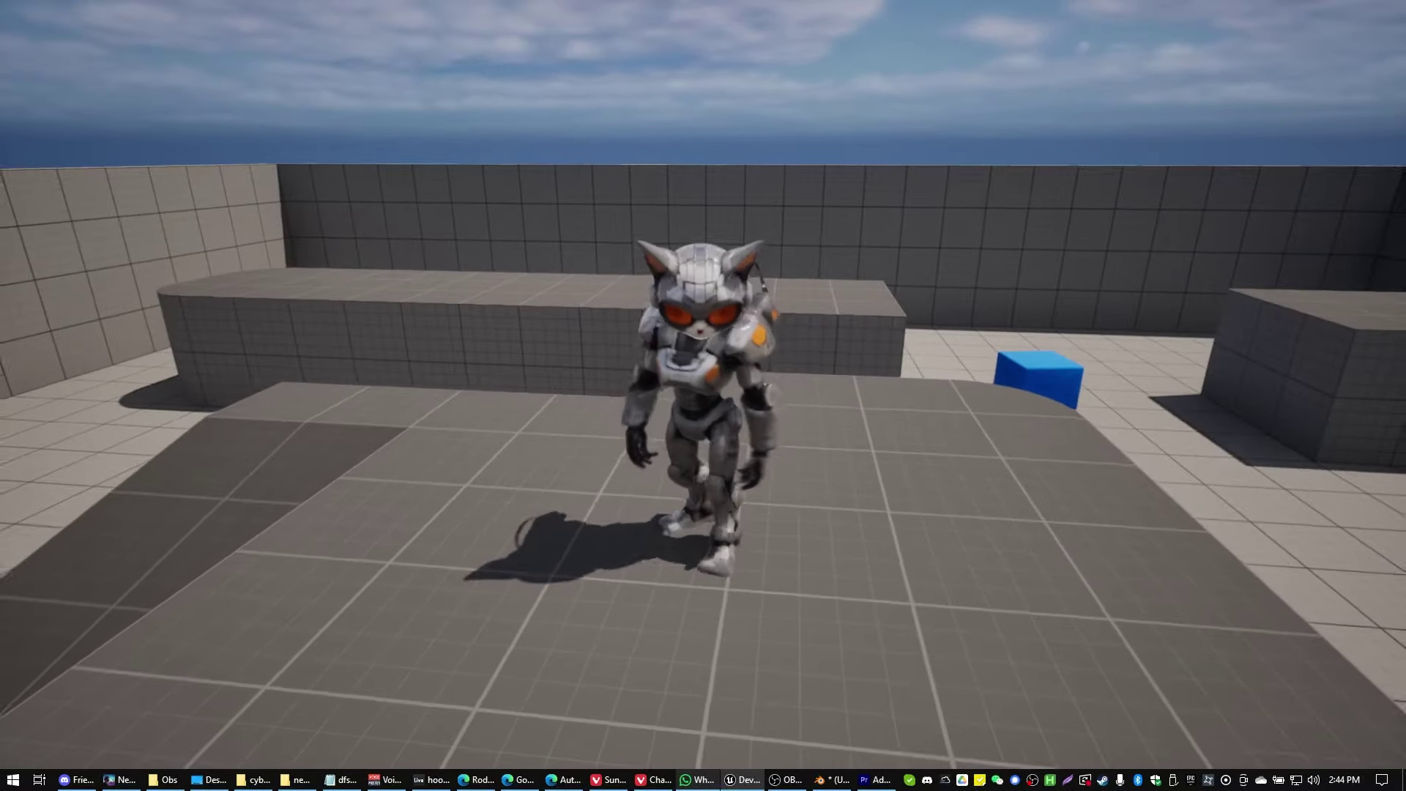
key("w")
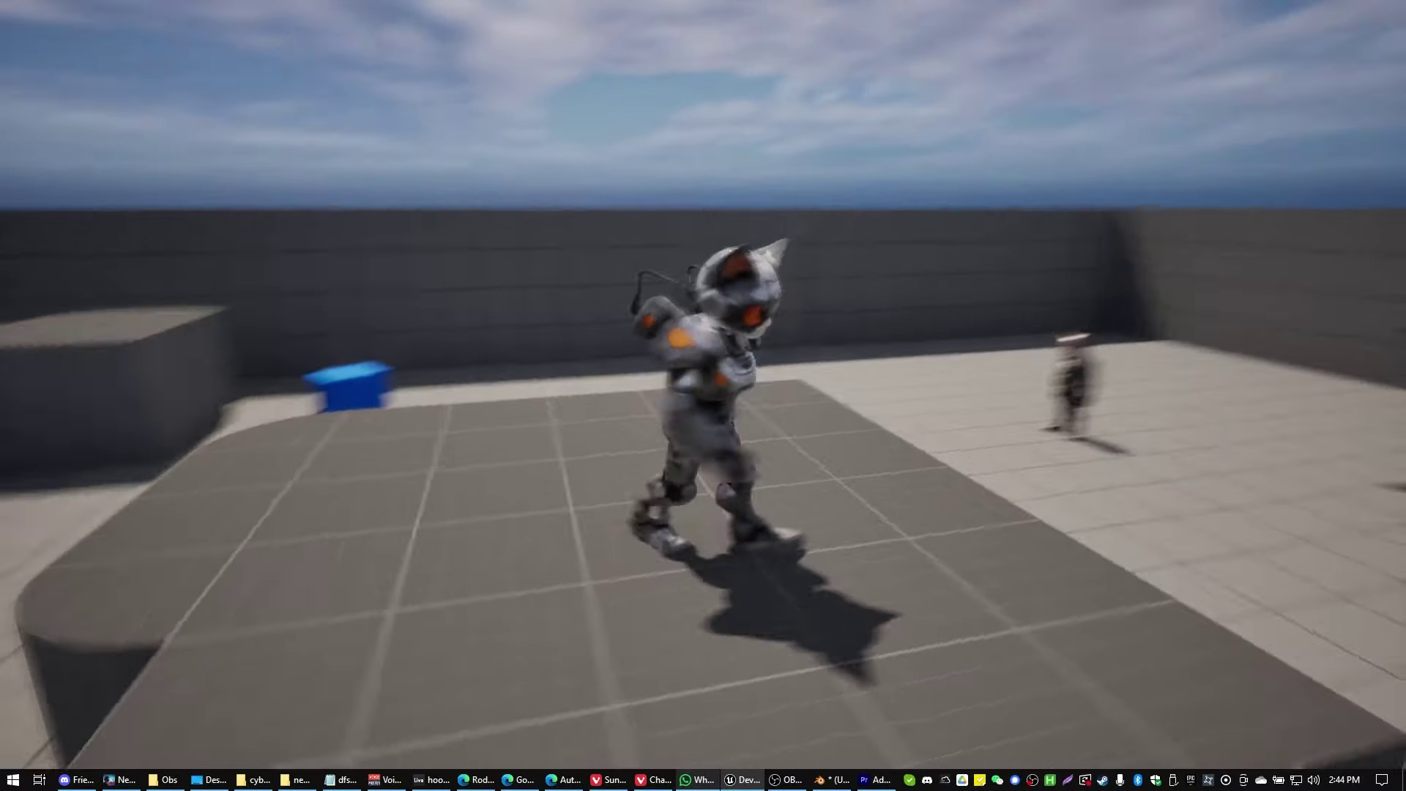